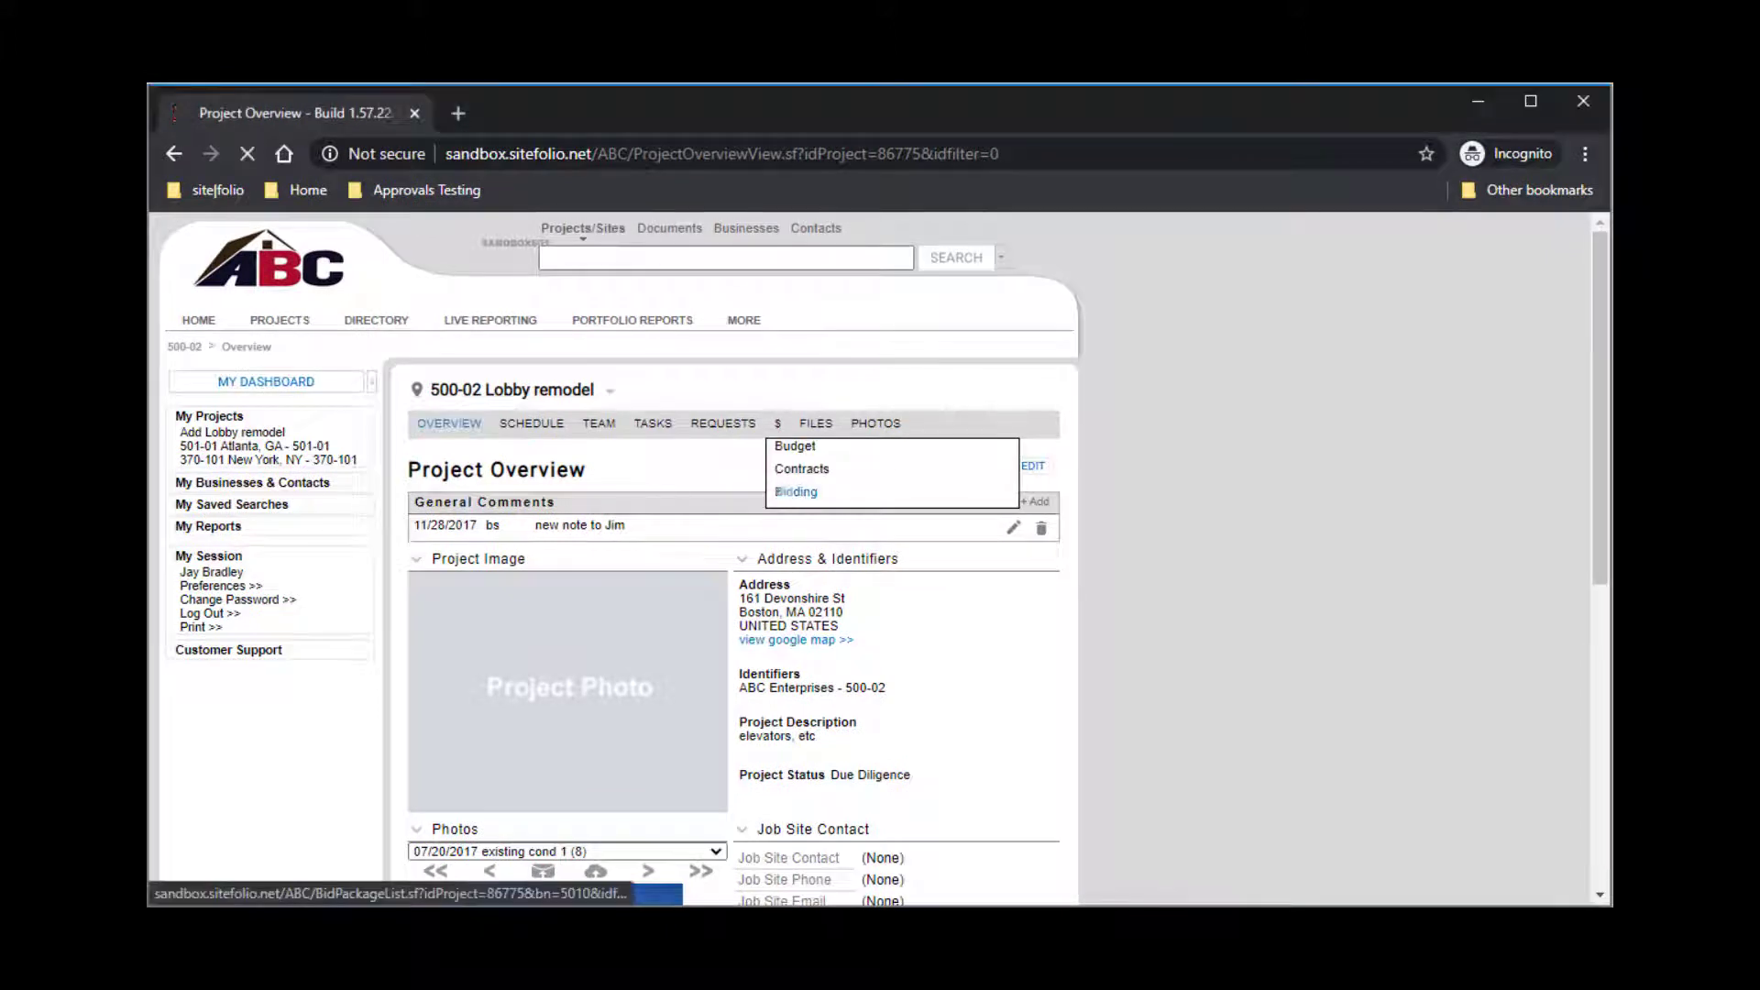
Step: Create a new bid package in the Lobby remodel project's bidding area and name it "Contractor Scope"
left_click(795, 491)
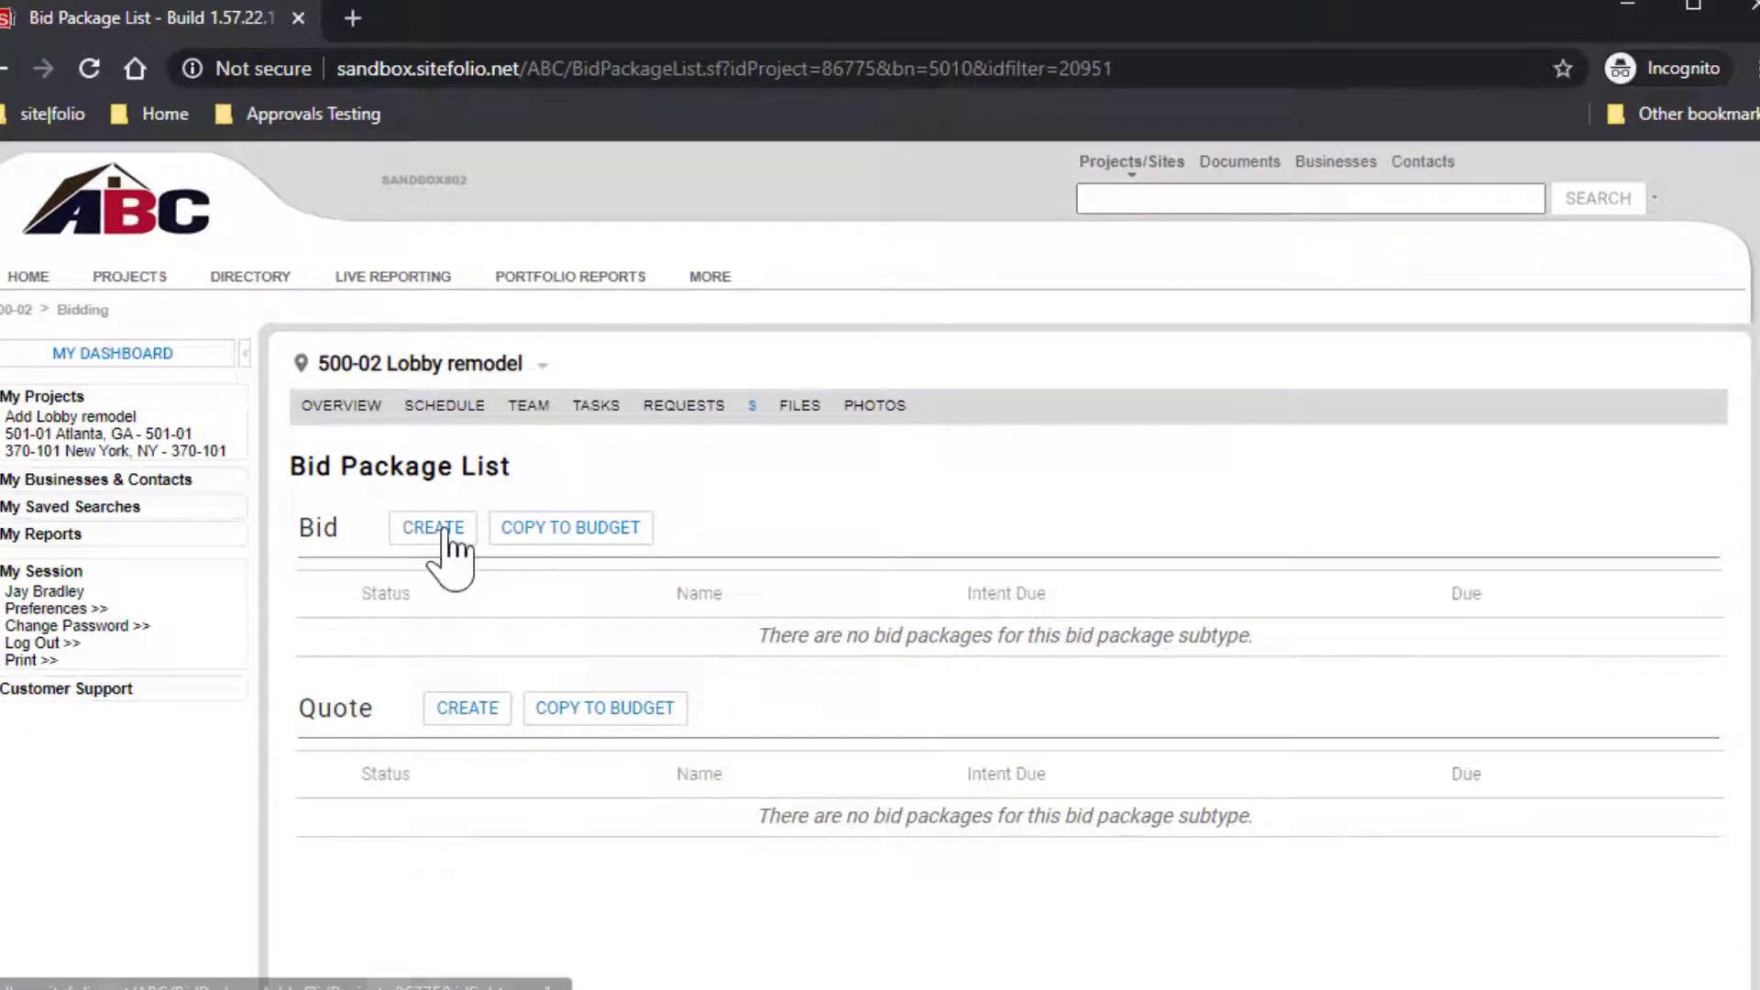
left_click(443, 532)
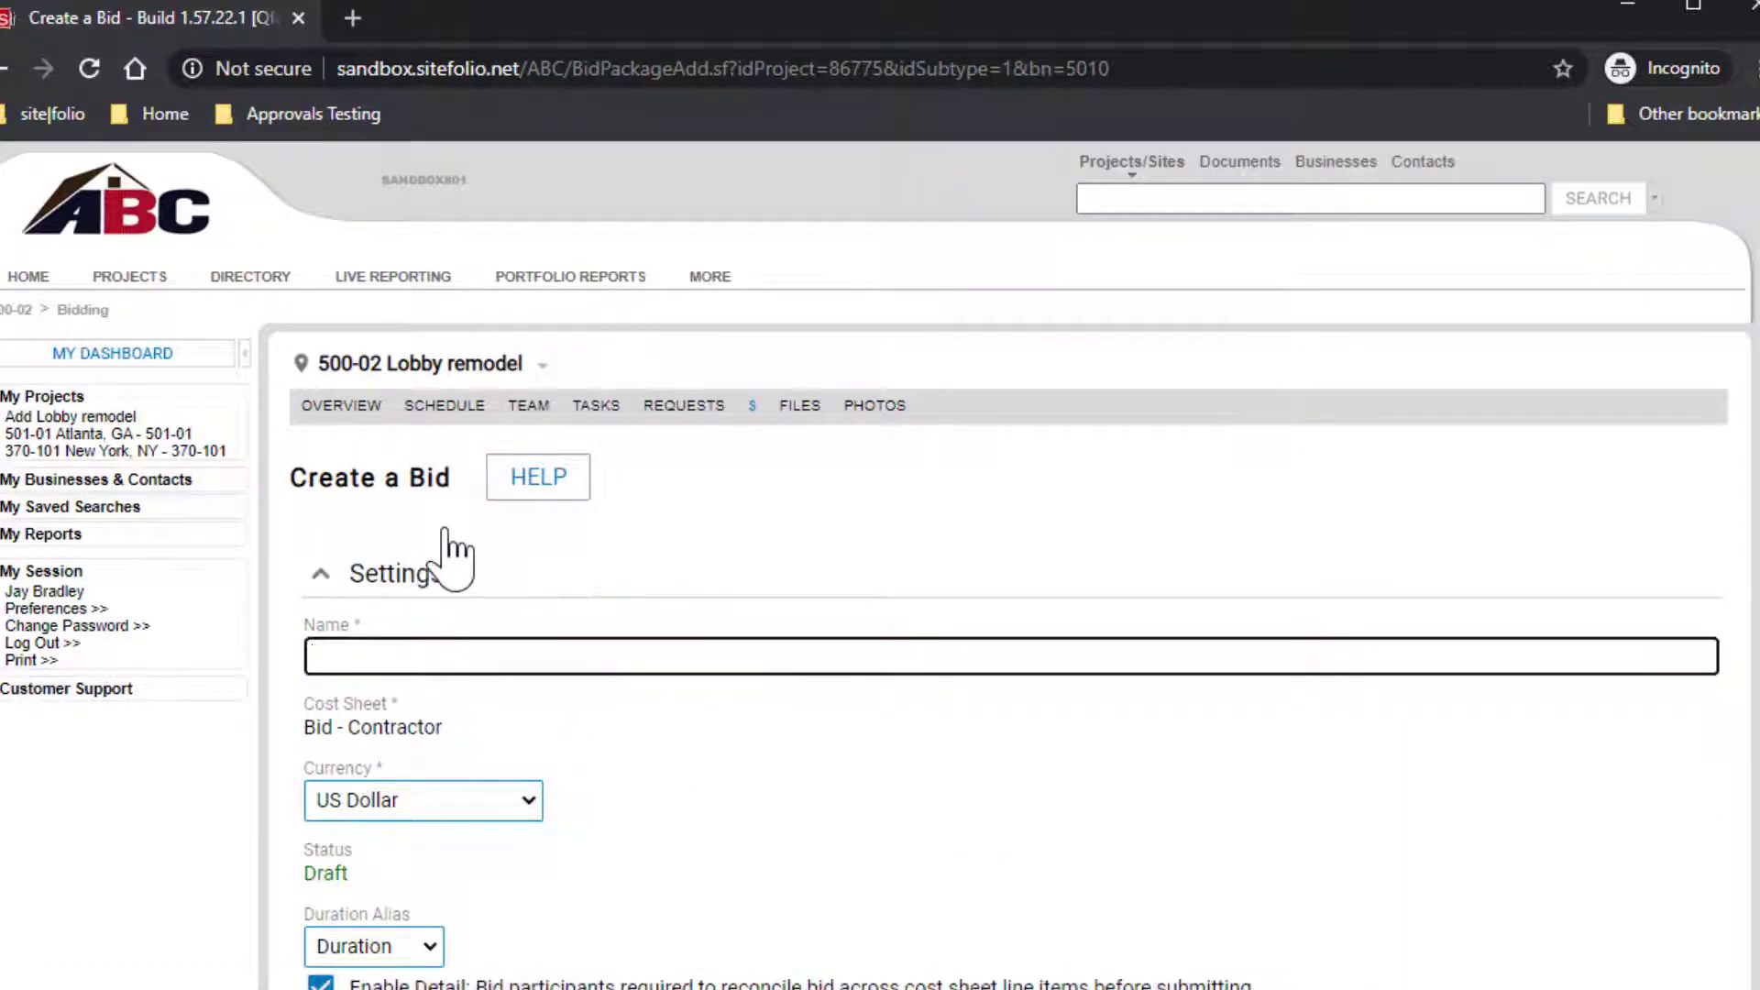
left_click(414, 657)
type("Contracto")
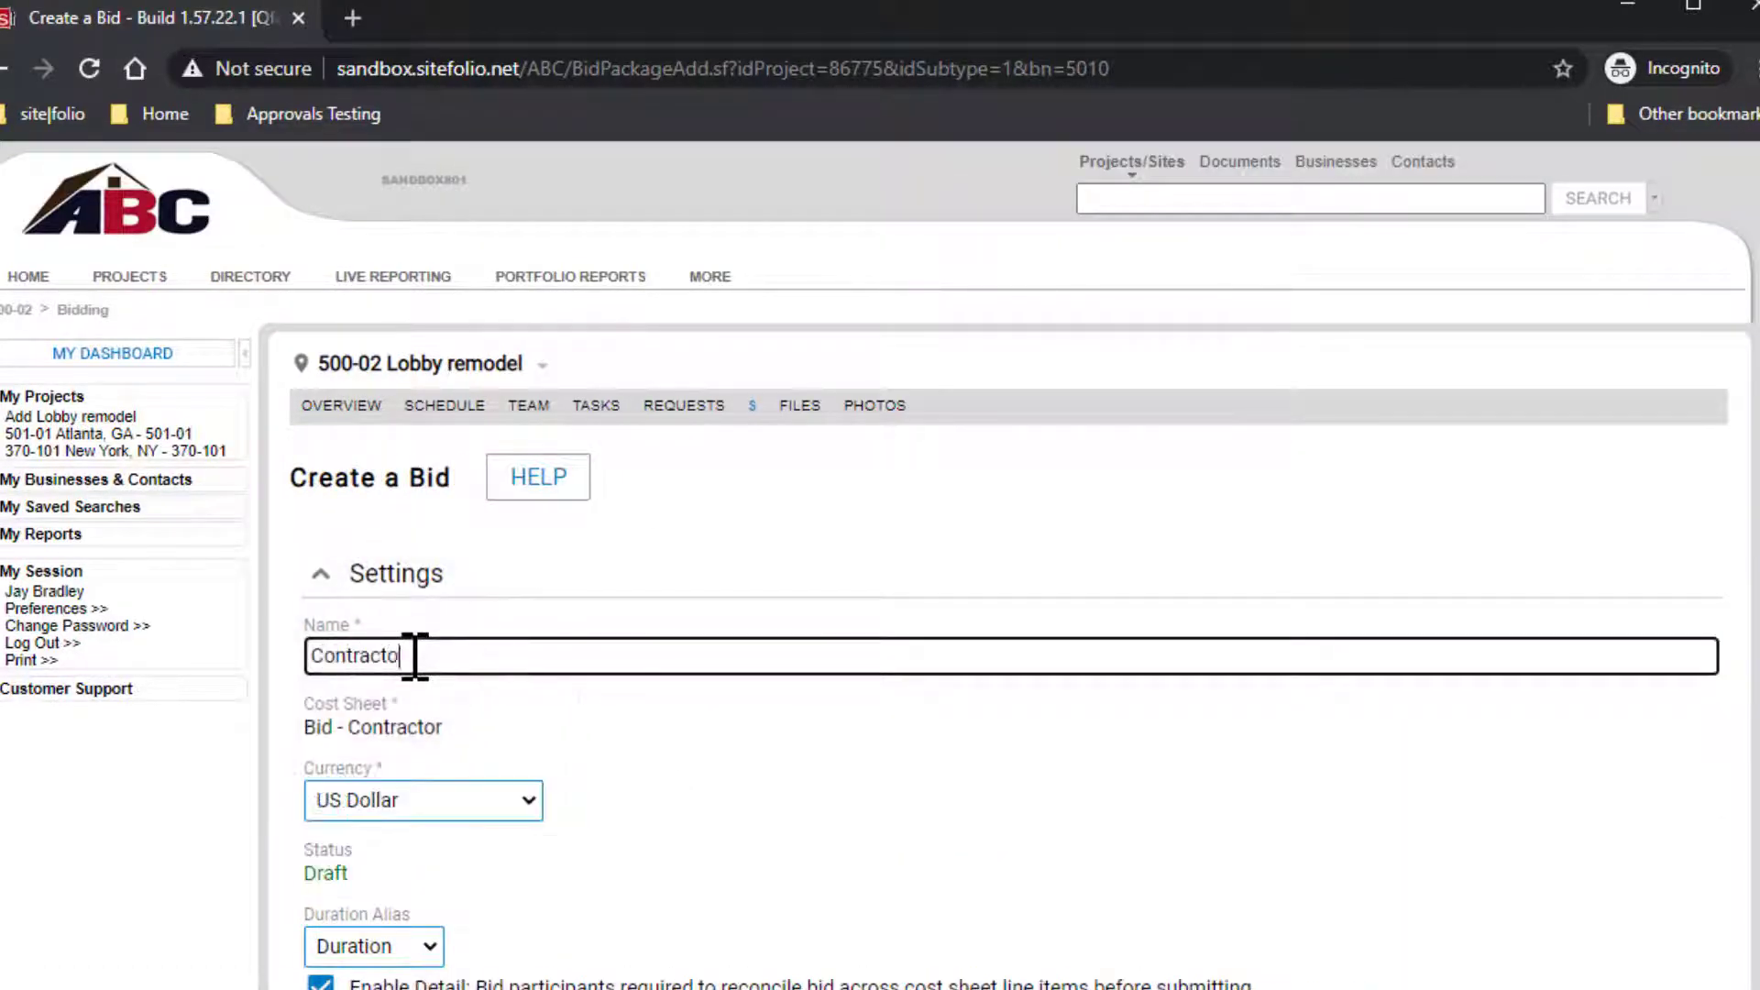
type("r Scope")
Step: Enter the bid instructions "Instructions to bidders and qualification notes. Add links here to folder/files in project."
scroll(1732, 431, "down", 5)
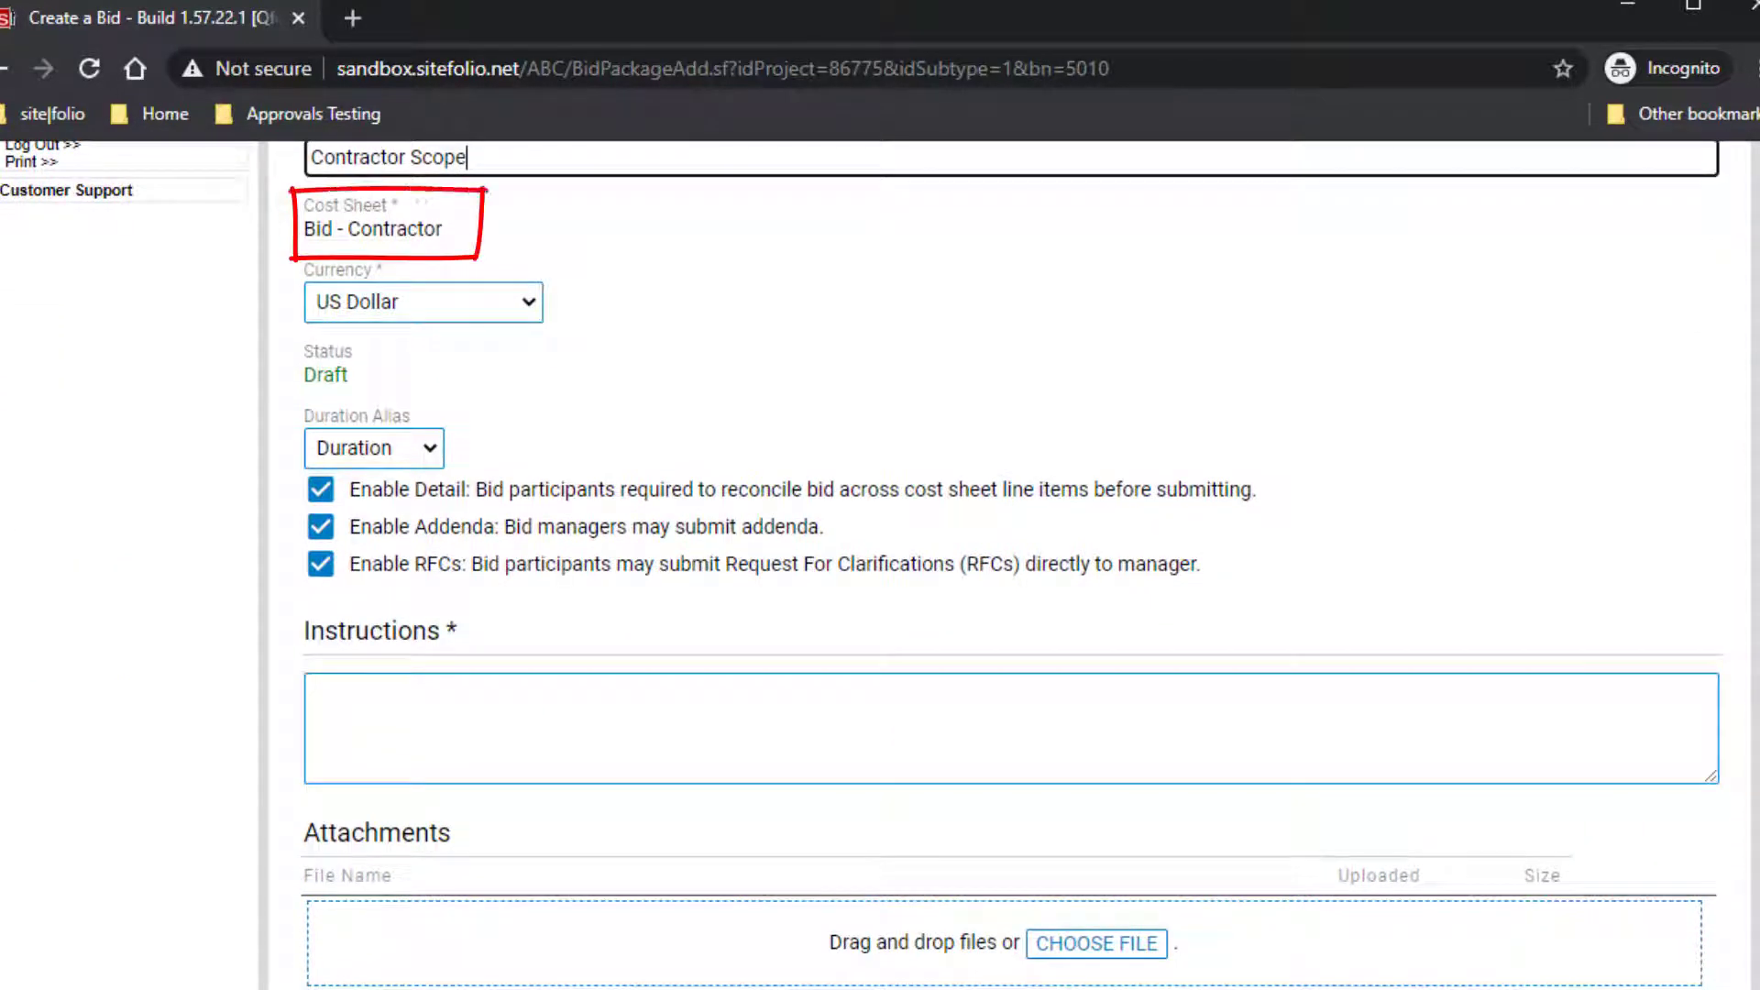
left_click_drag(290, 259, 556, 339)
key("Escape")
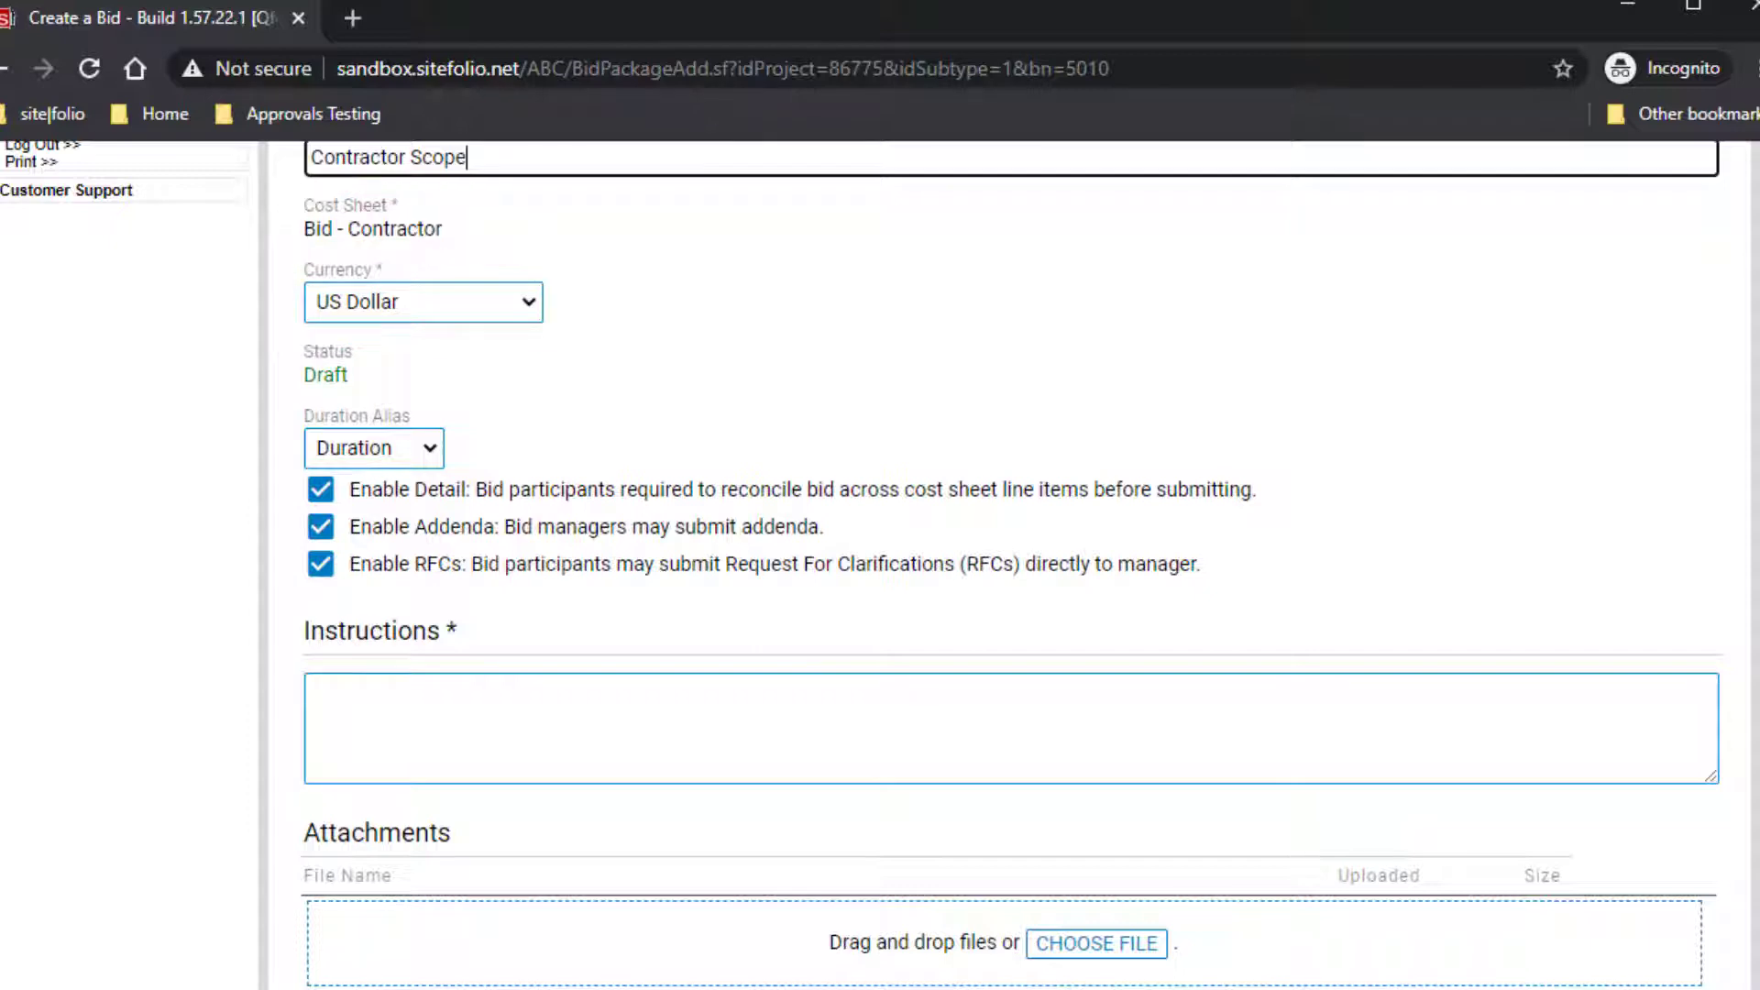
scroll(862, 565, "down", 3)
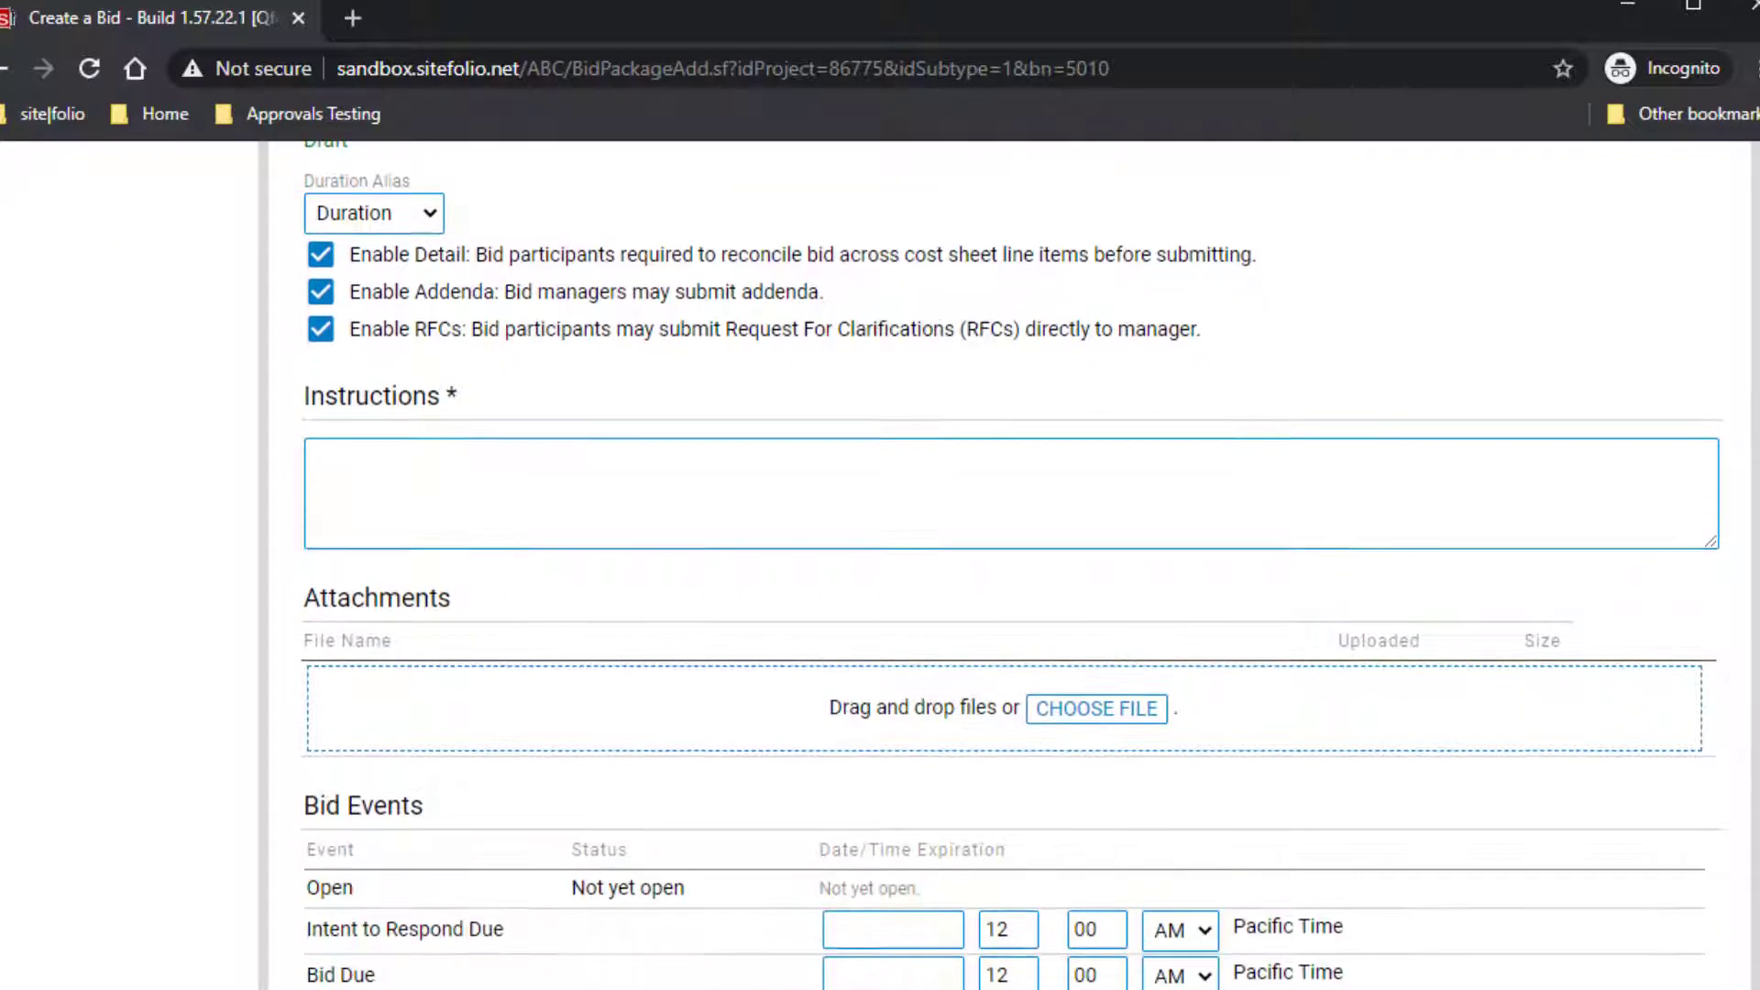
left_click(626, 476)
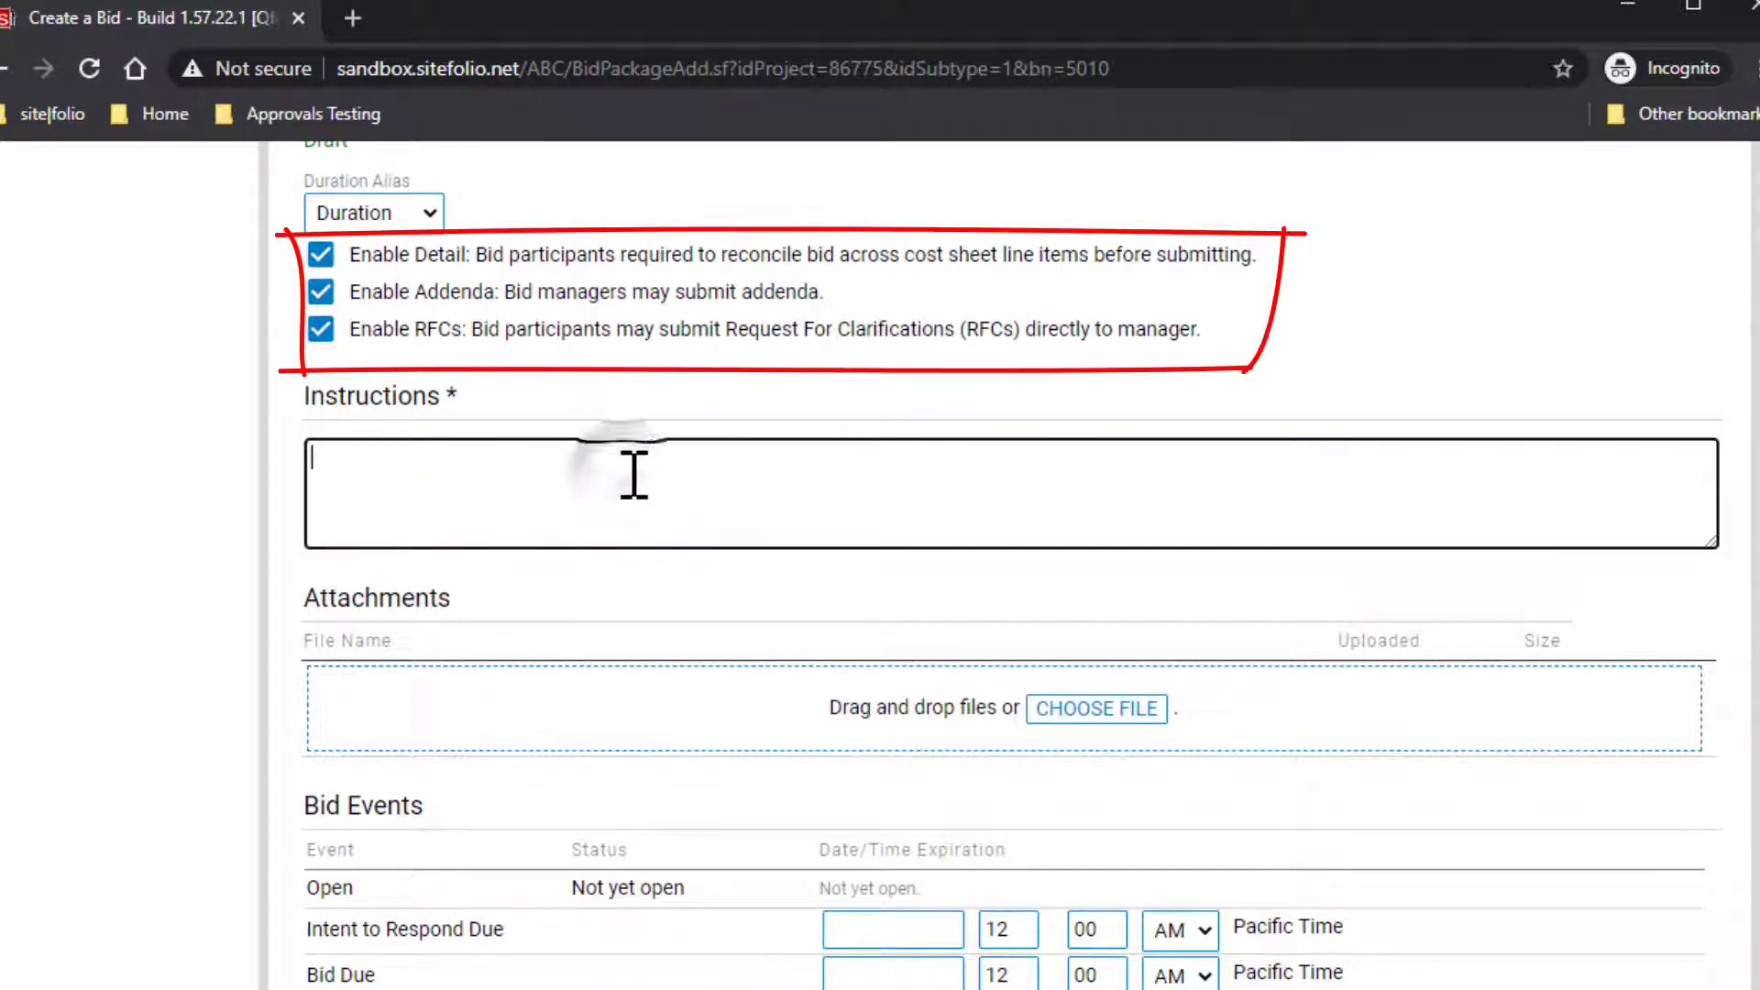
left_click(632, 475)
type("Instructions to bidders and qualification notes. Add links here to folder/files in project.")
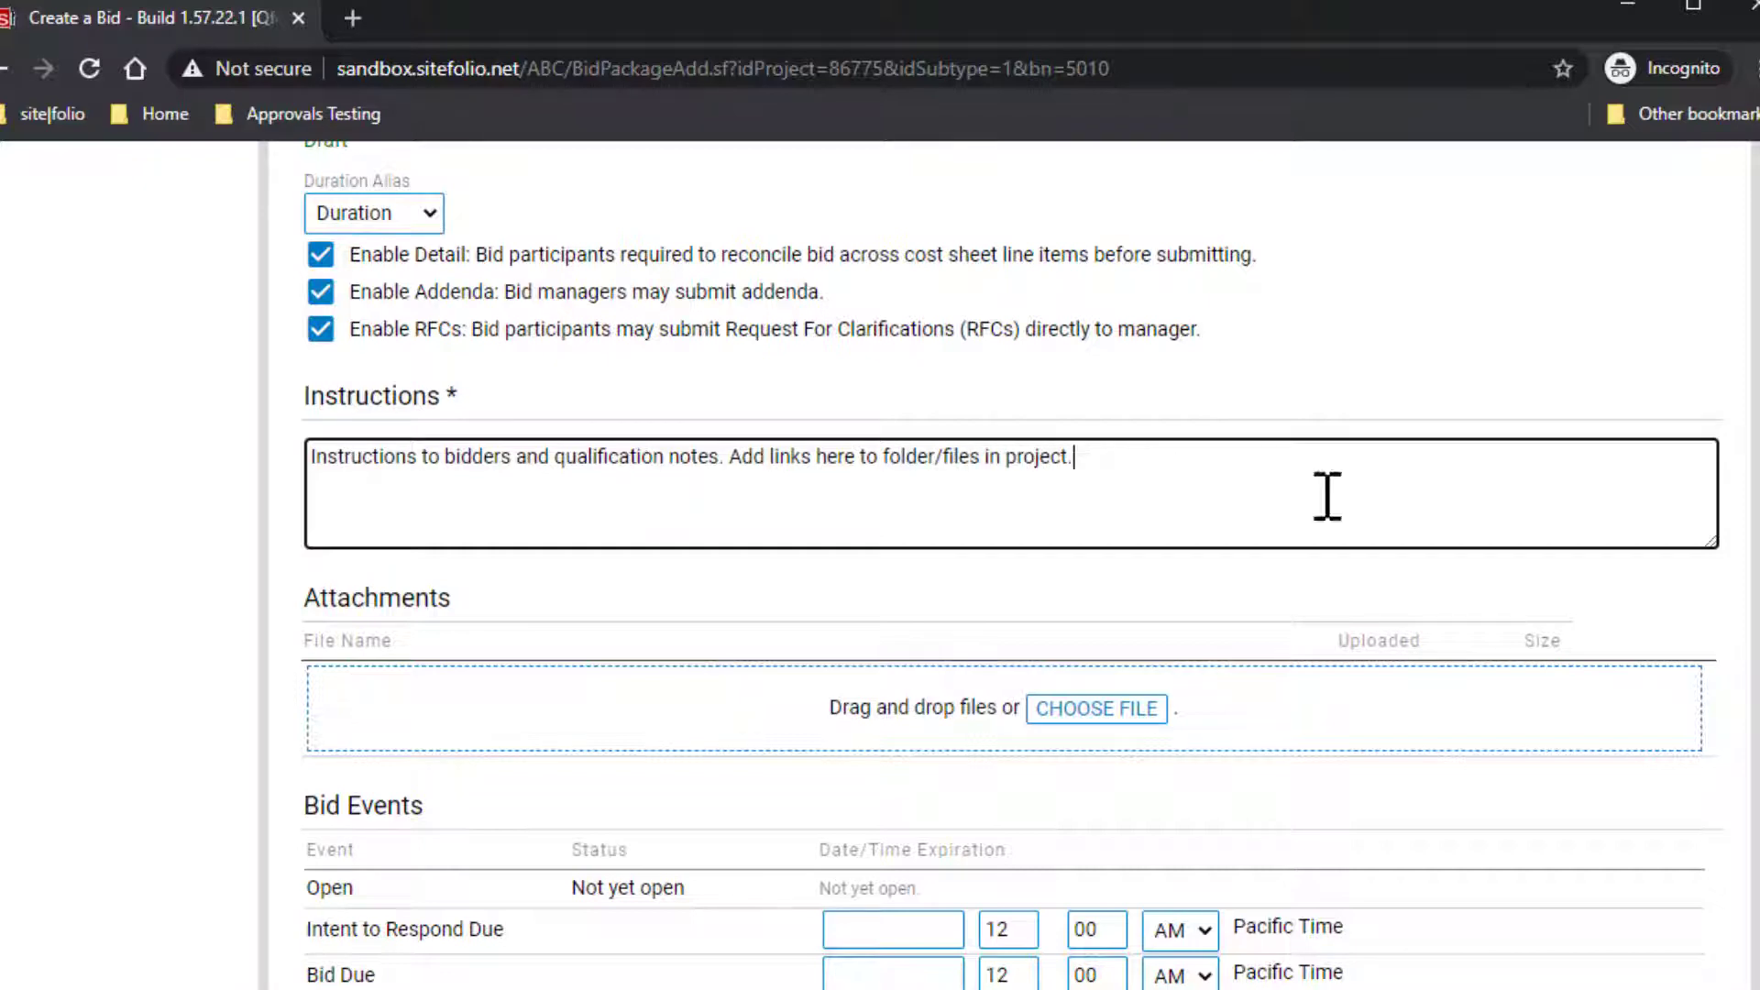
Step: Append "Find drawings here:" and the URL of the project's documents folder to the bid instructions
scroll(1327, 496, "down", 3)
left_click(1126, 176)
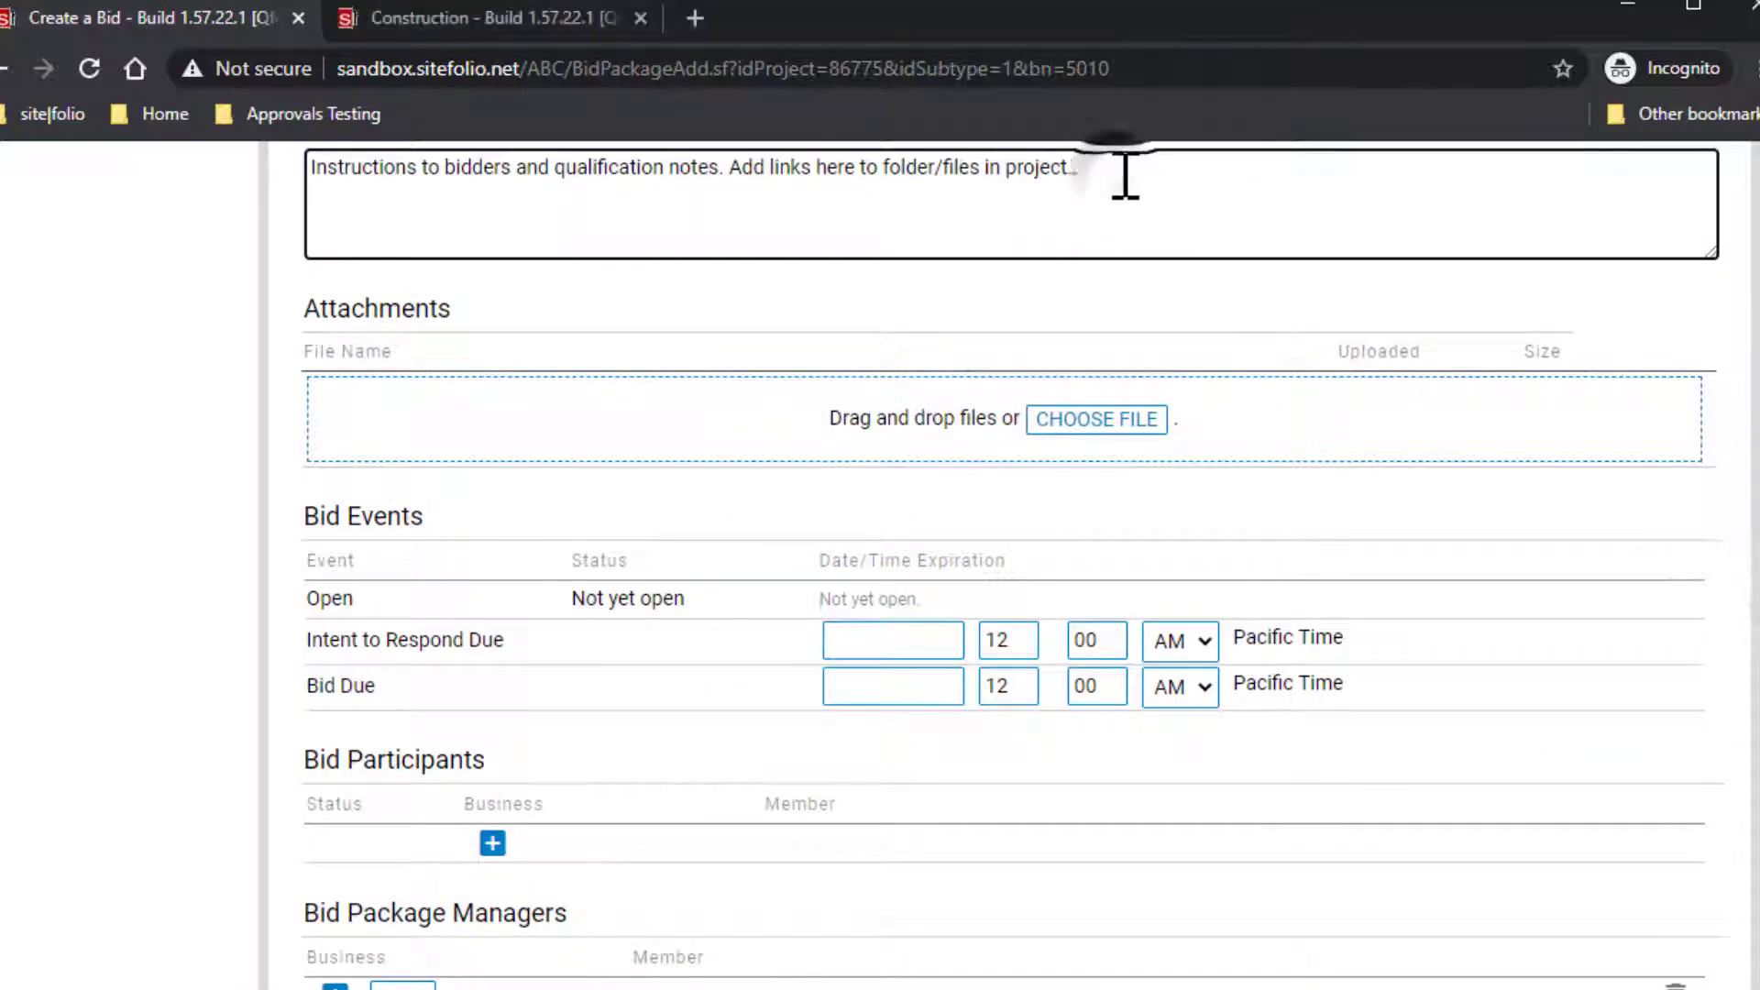
type("Find drawings here:")
type("http://sandbox.sitefolio.net/ABC/ProjectDocuments.sf?idProject=86775&bn=9076773&idfilter=20951&idTargetFolder=9076787")
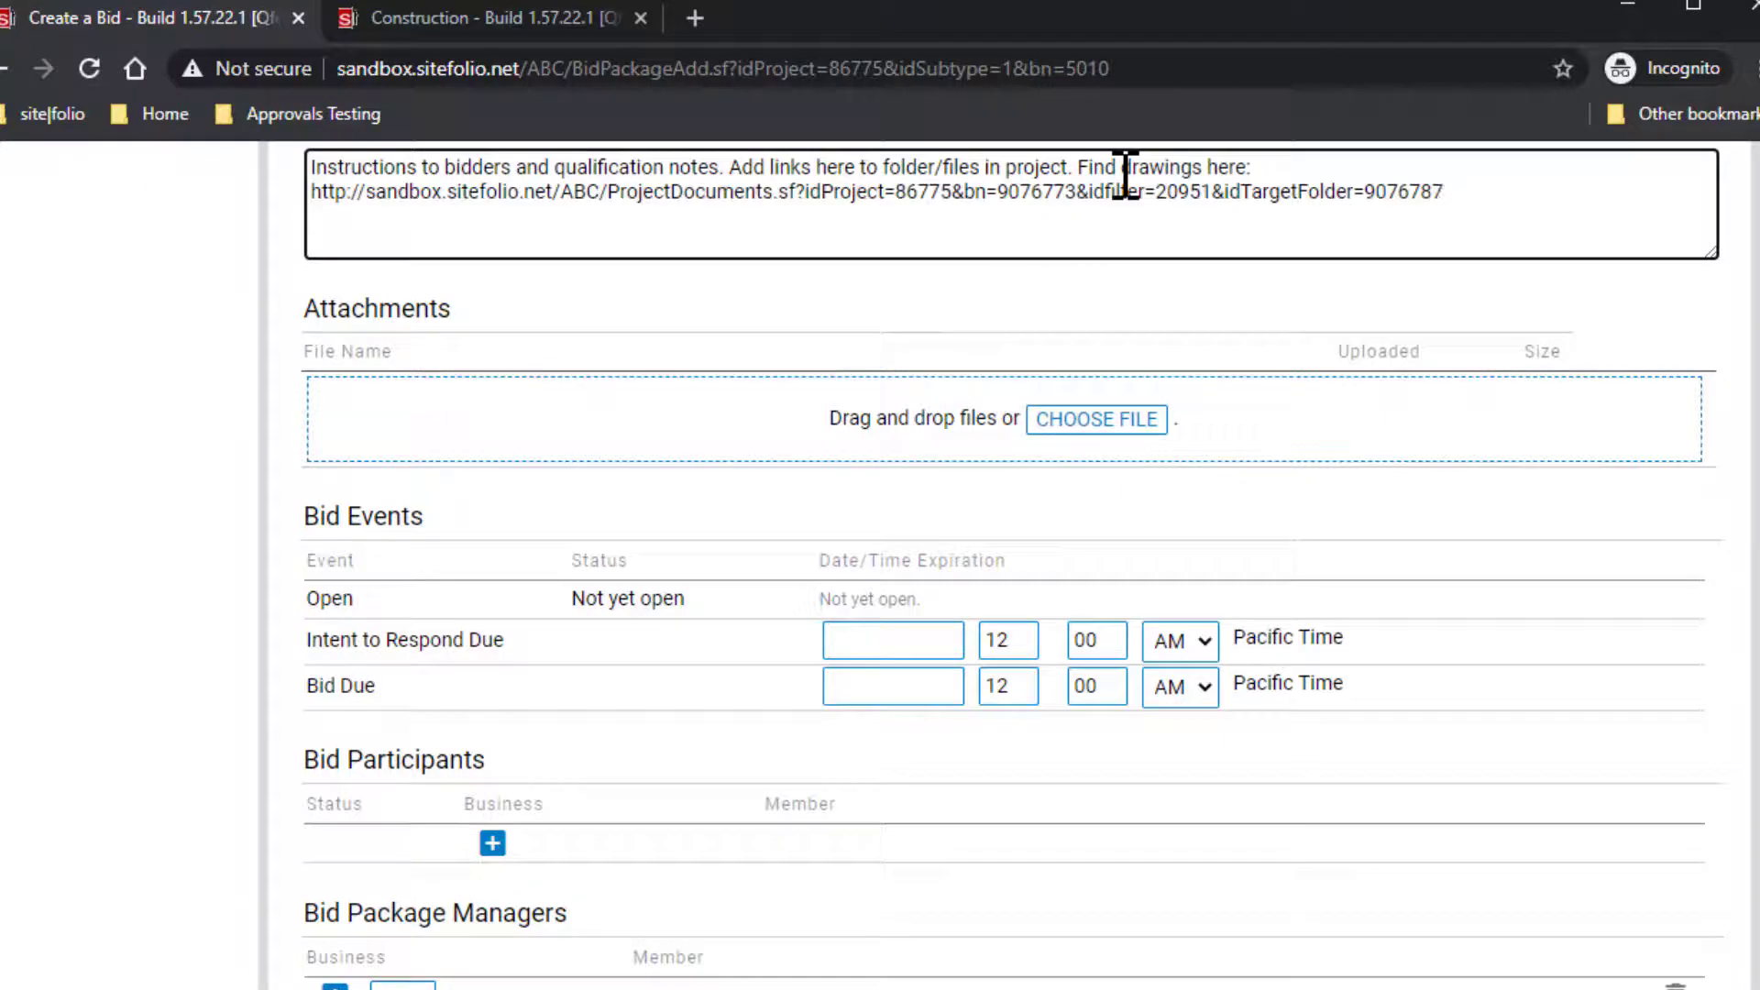
Step: Attach the files Bid Instructions.docx and Bid Qualifications letter.docx to the bid
left_click_drag(1755, 183, 1219, 476)
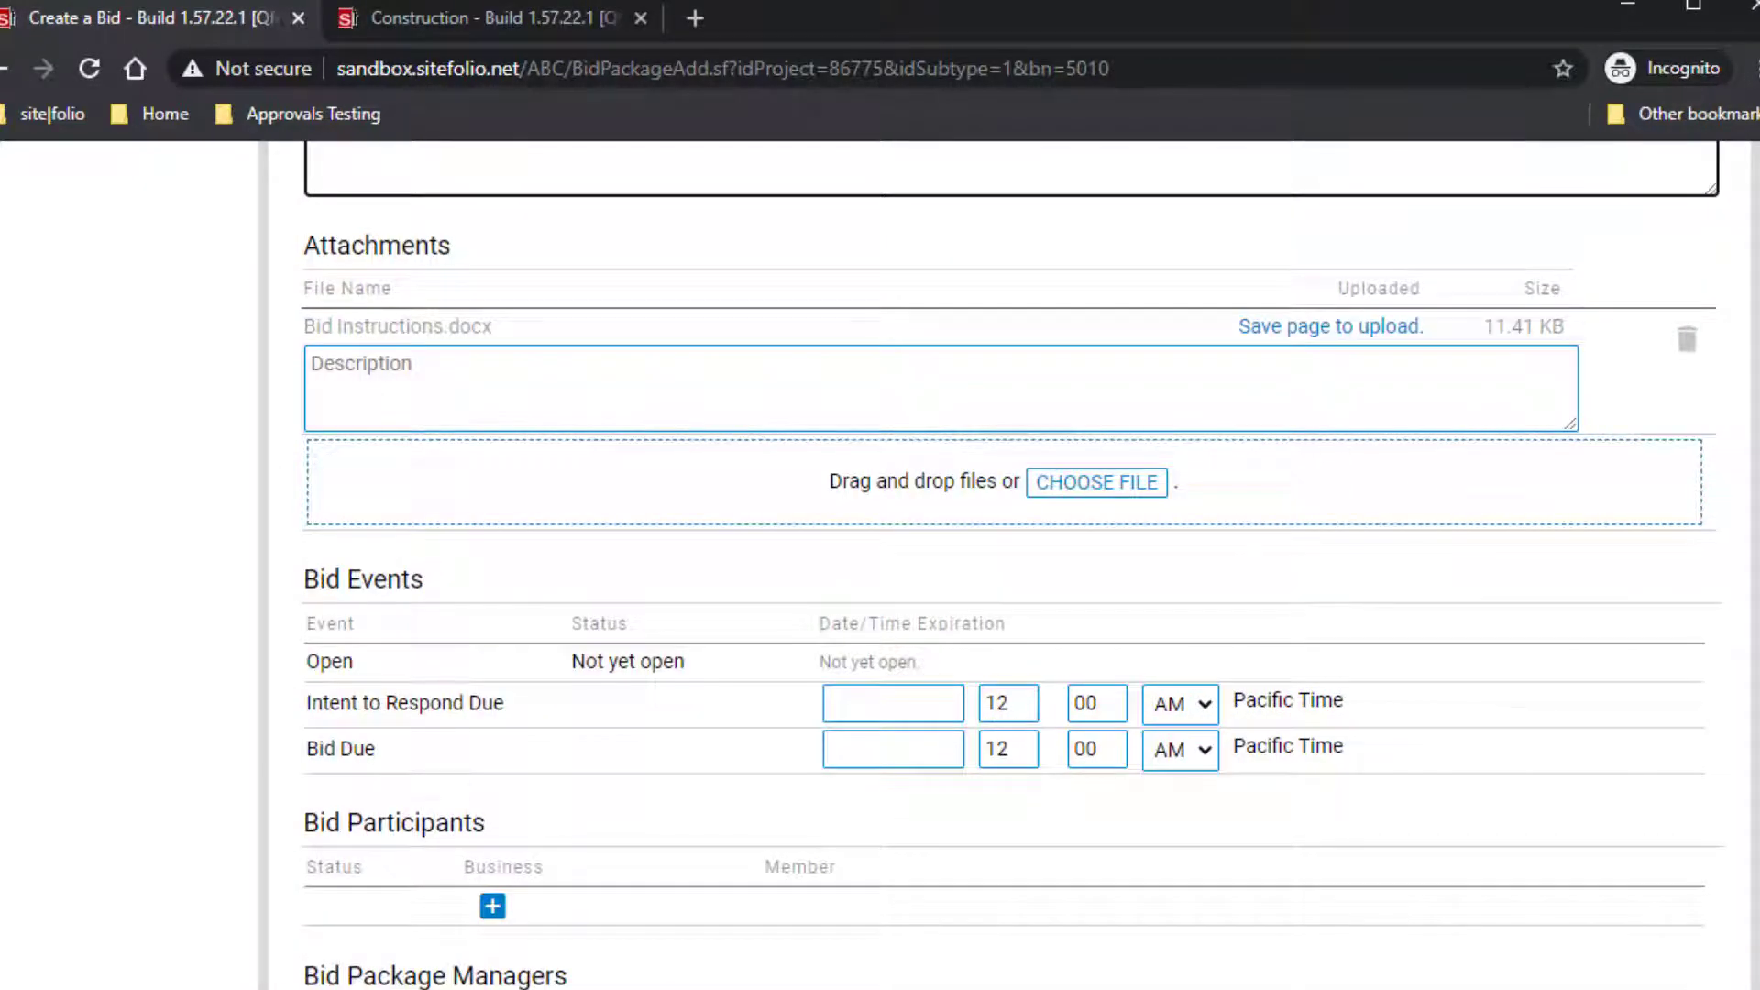
left_click_drag(1756, 183, 1077, 472)
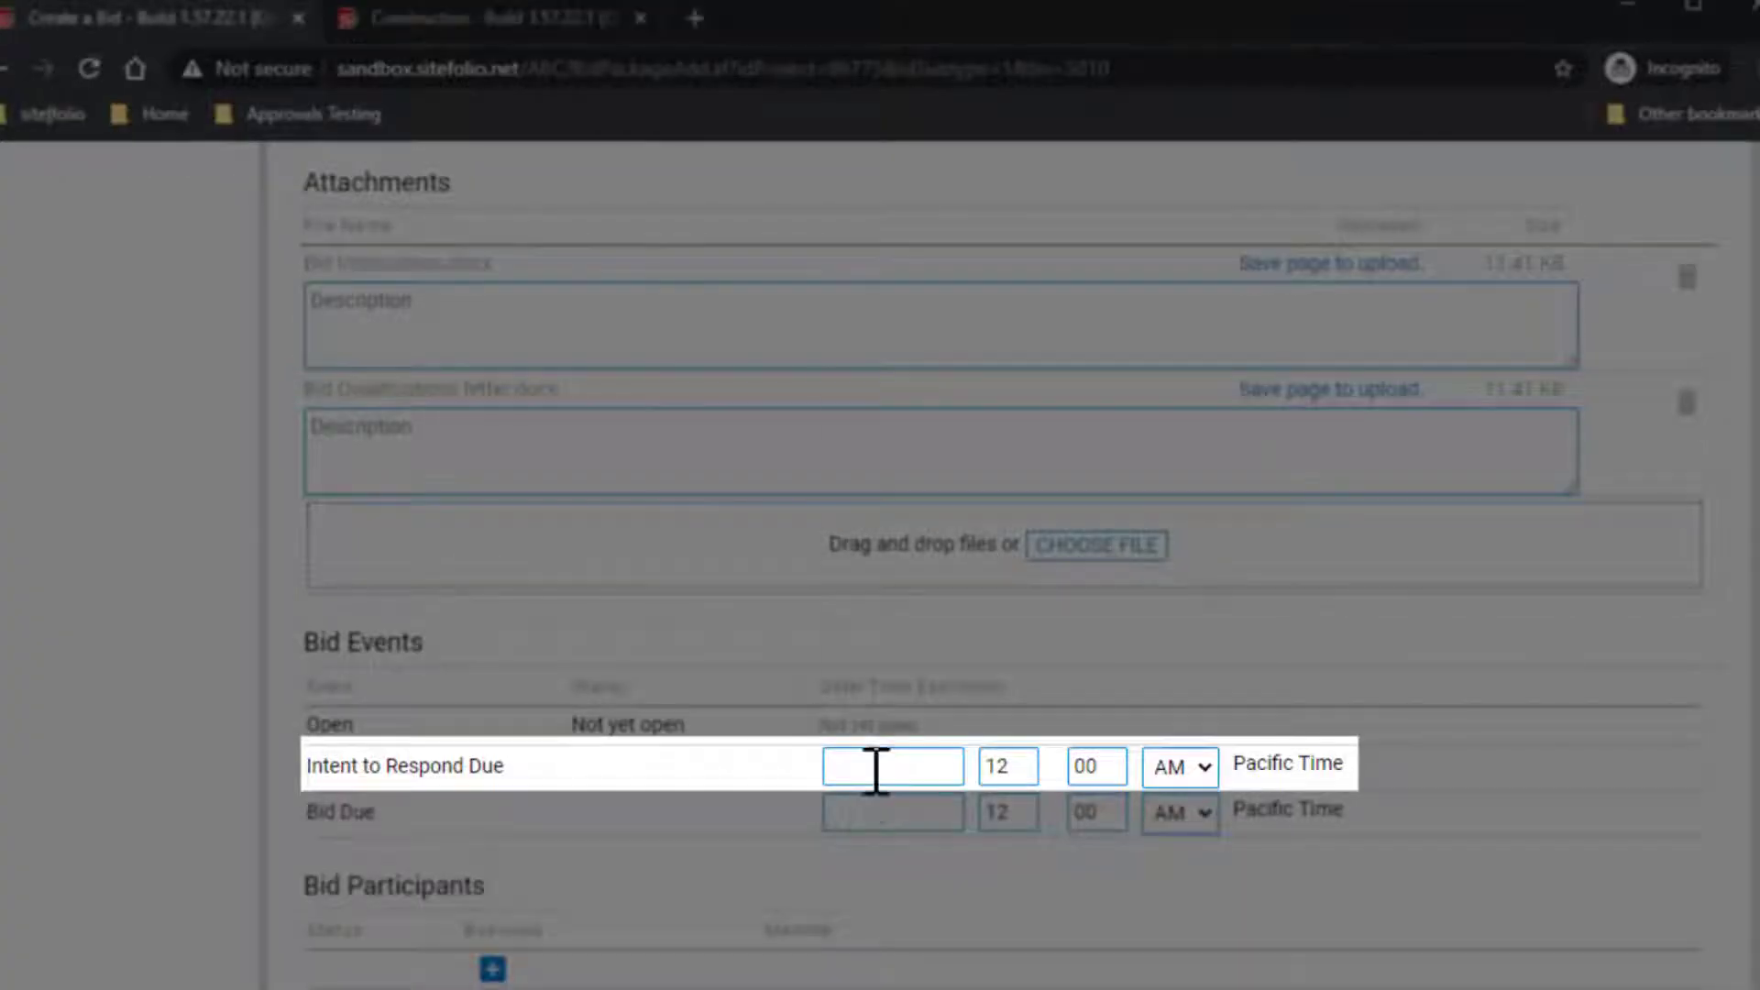
Step: Set the Intent to Respond Due event to 06/02/2020 at 12:00 PM
left_click(871, 768)
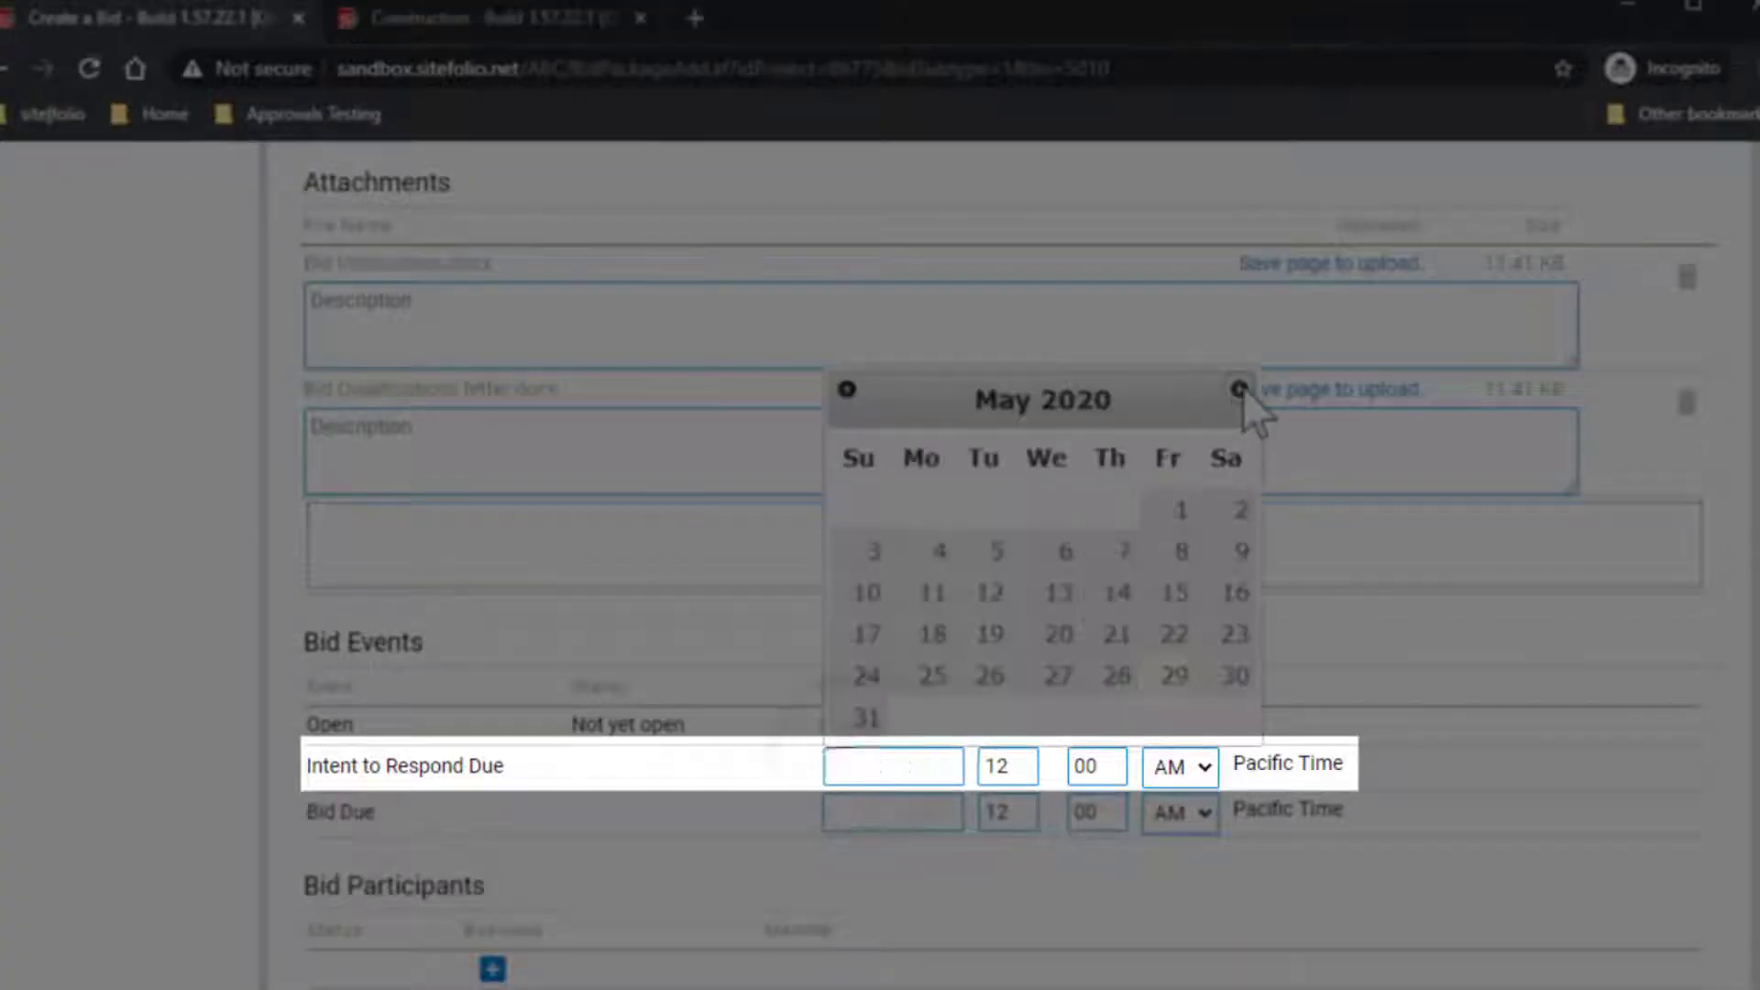
left_click(1238, 390)
left_click(990, 515)
left_click(1204, 768)
left_click(1170, 858)
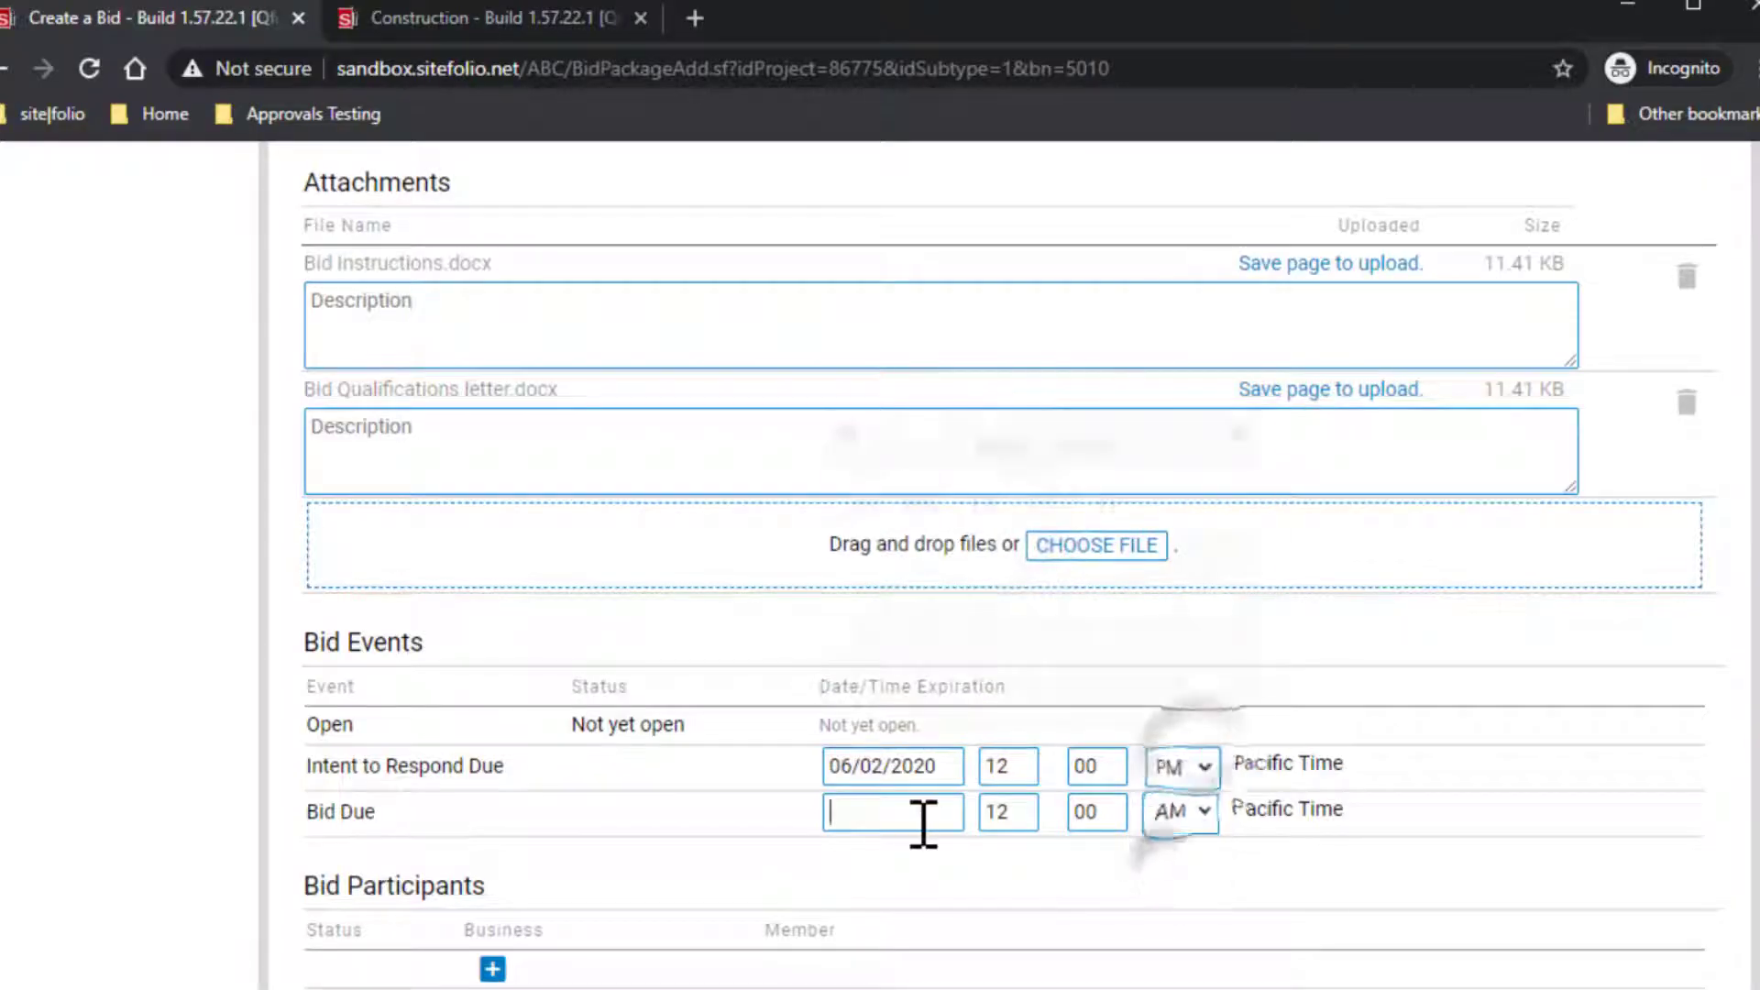
Step: Set the Bid Due event to 06/08/2020 at 5:00 PM
left_click(922, 812)
left_click(1229, 439)
left_click(927, 596)
left_click_drag(1031, 812, 954, 823)
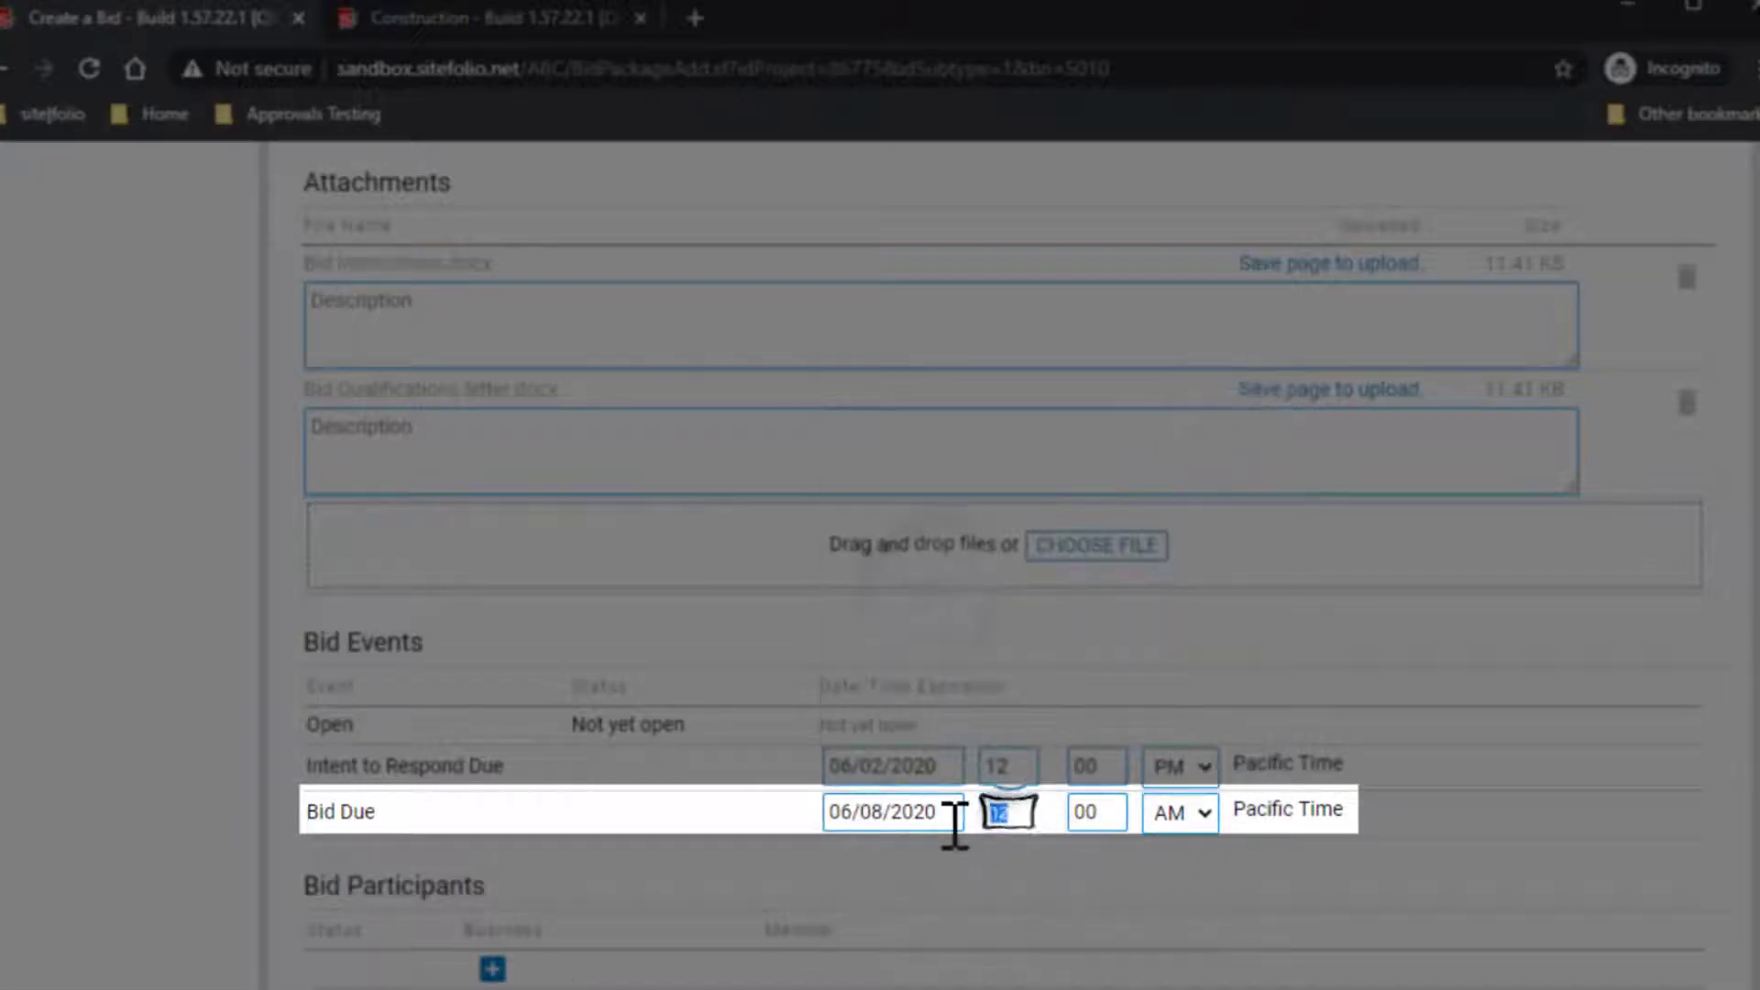
type("5")
left_click(1203, 812)
left_click(1173, 904)
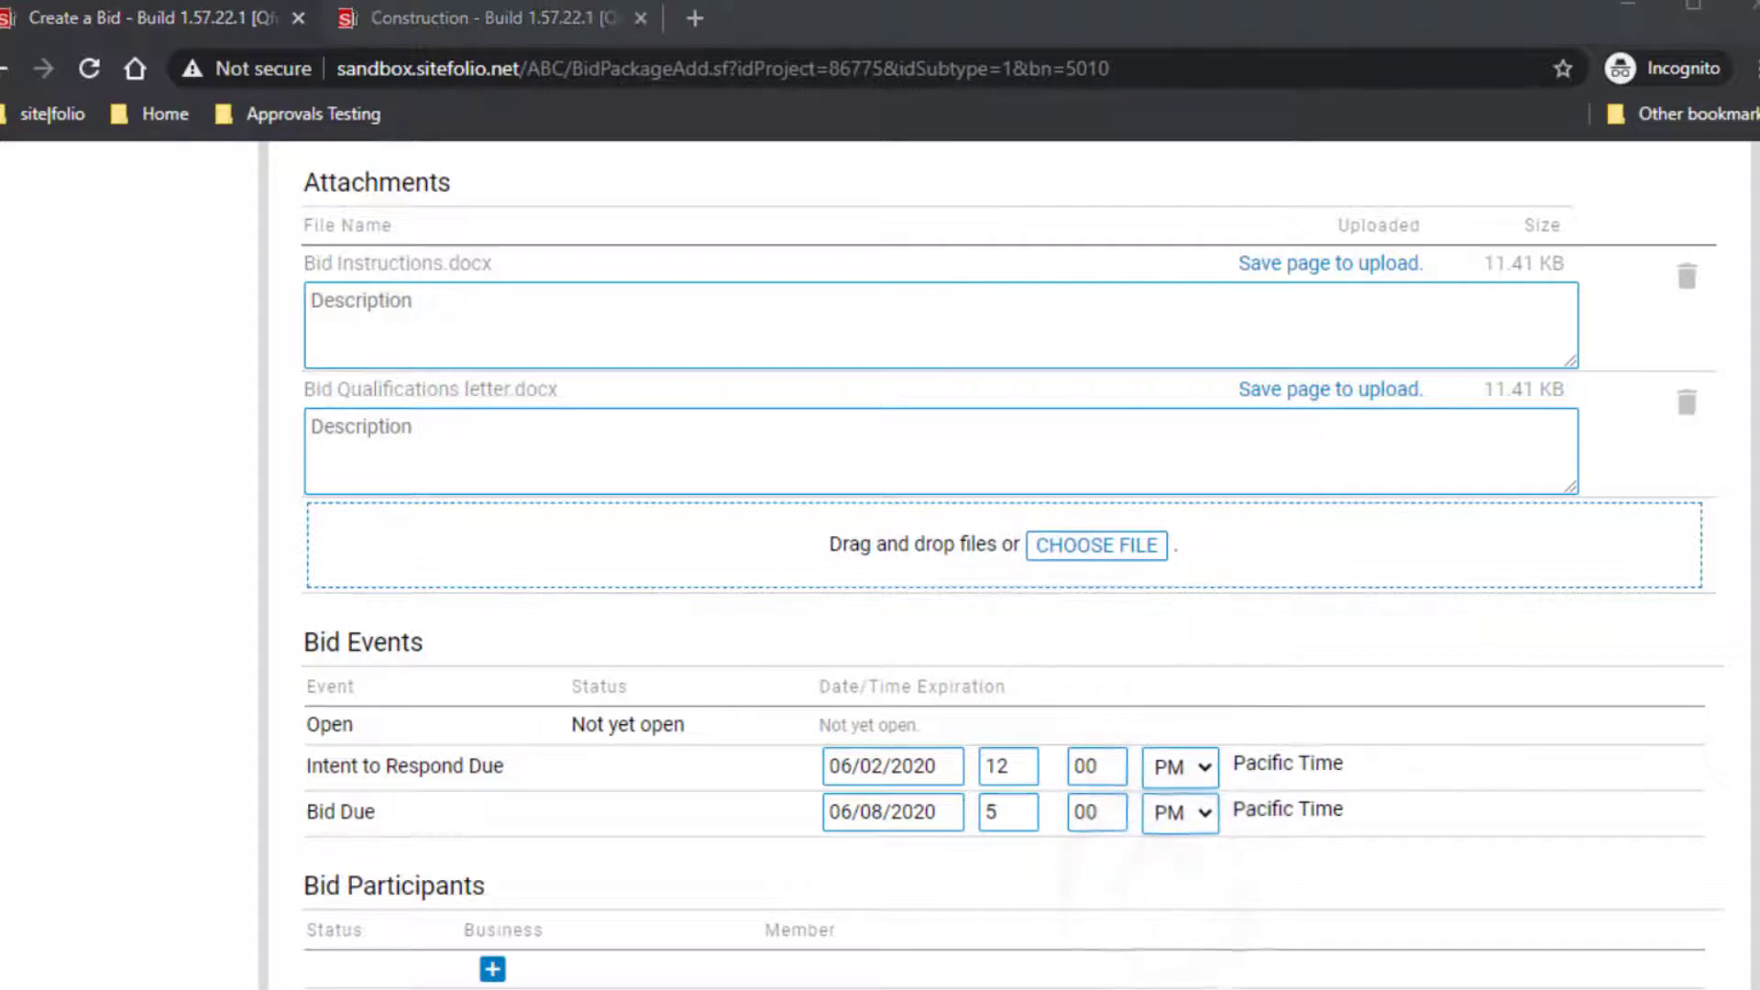
Step: Add JJ Contracting, Inc. as a bid participant with all three of its contacts as members
scroll(1173, 880, "down", 6)
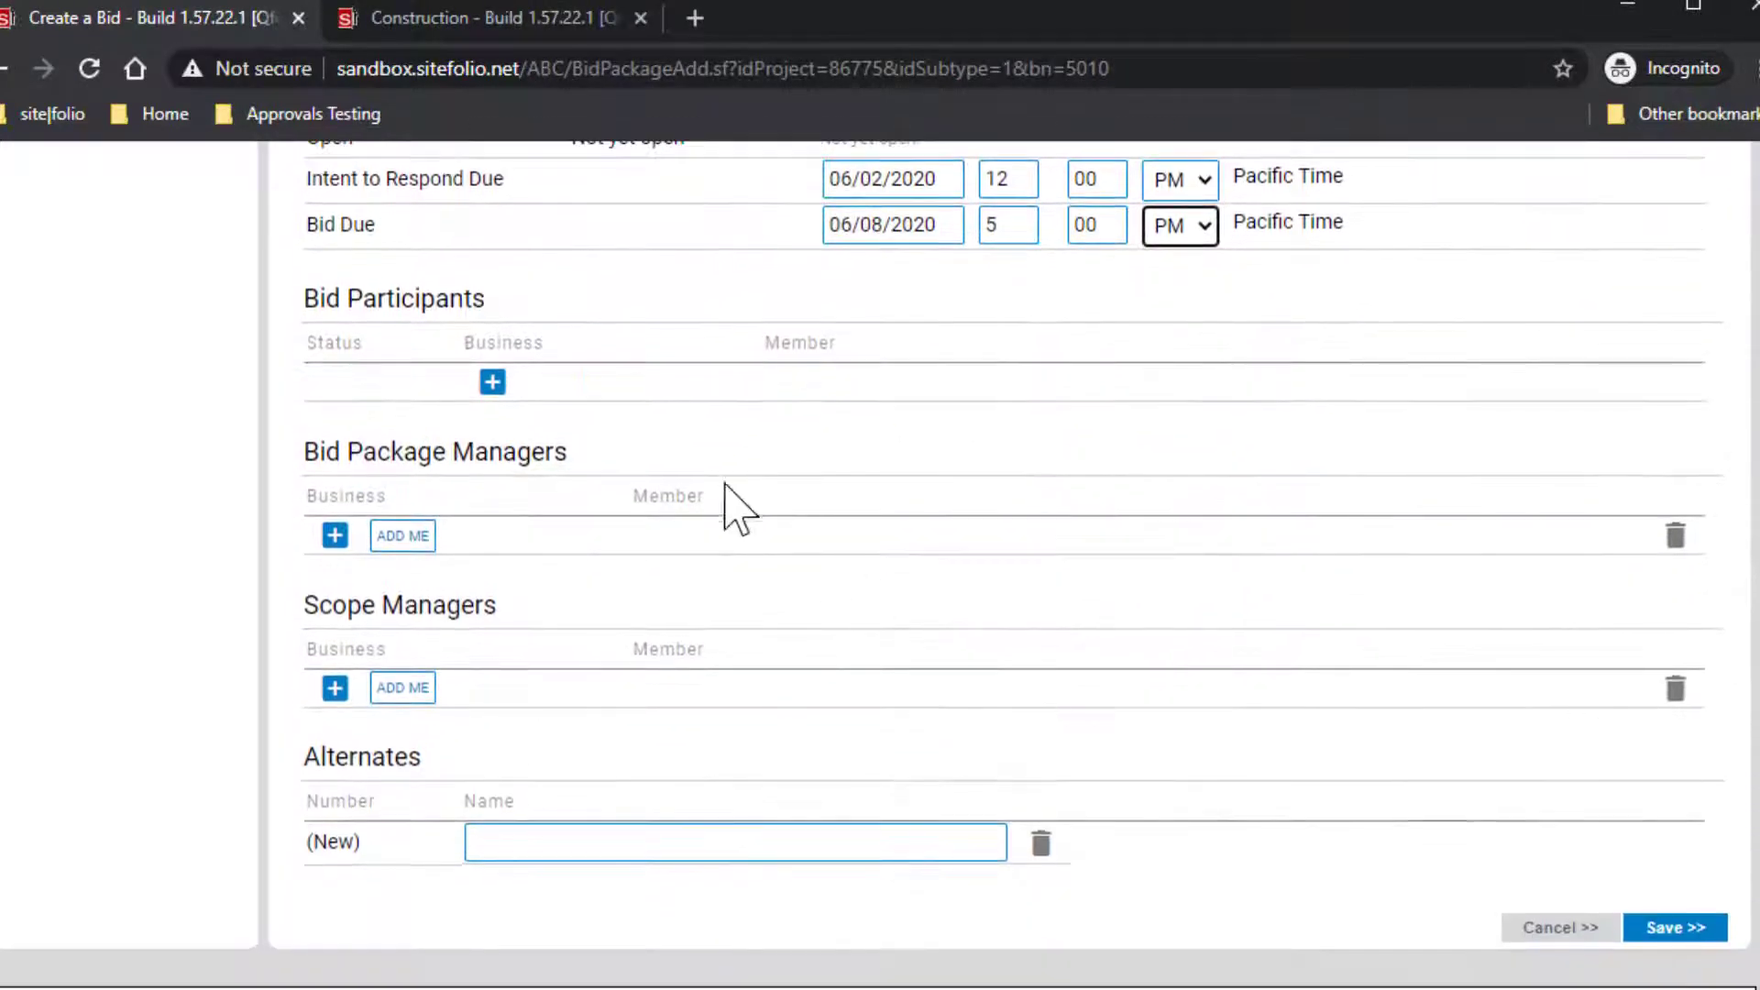
left_click(492, 381)
type("sally")
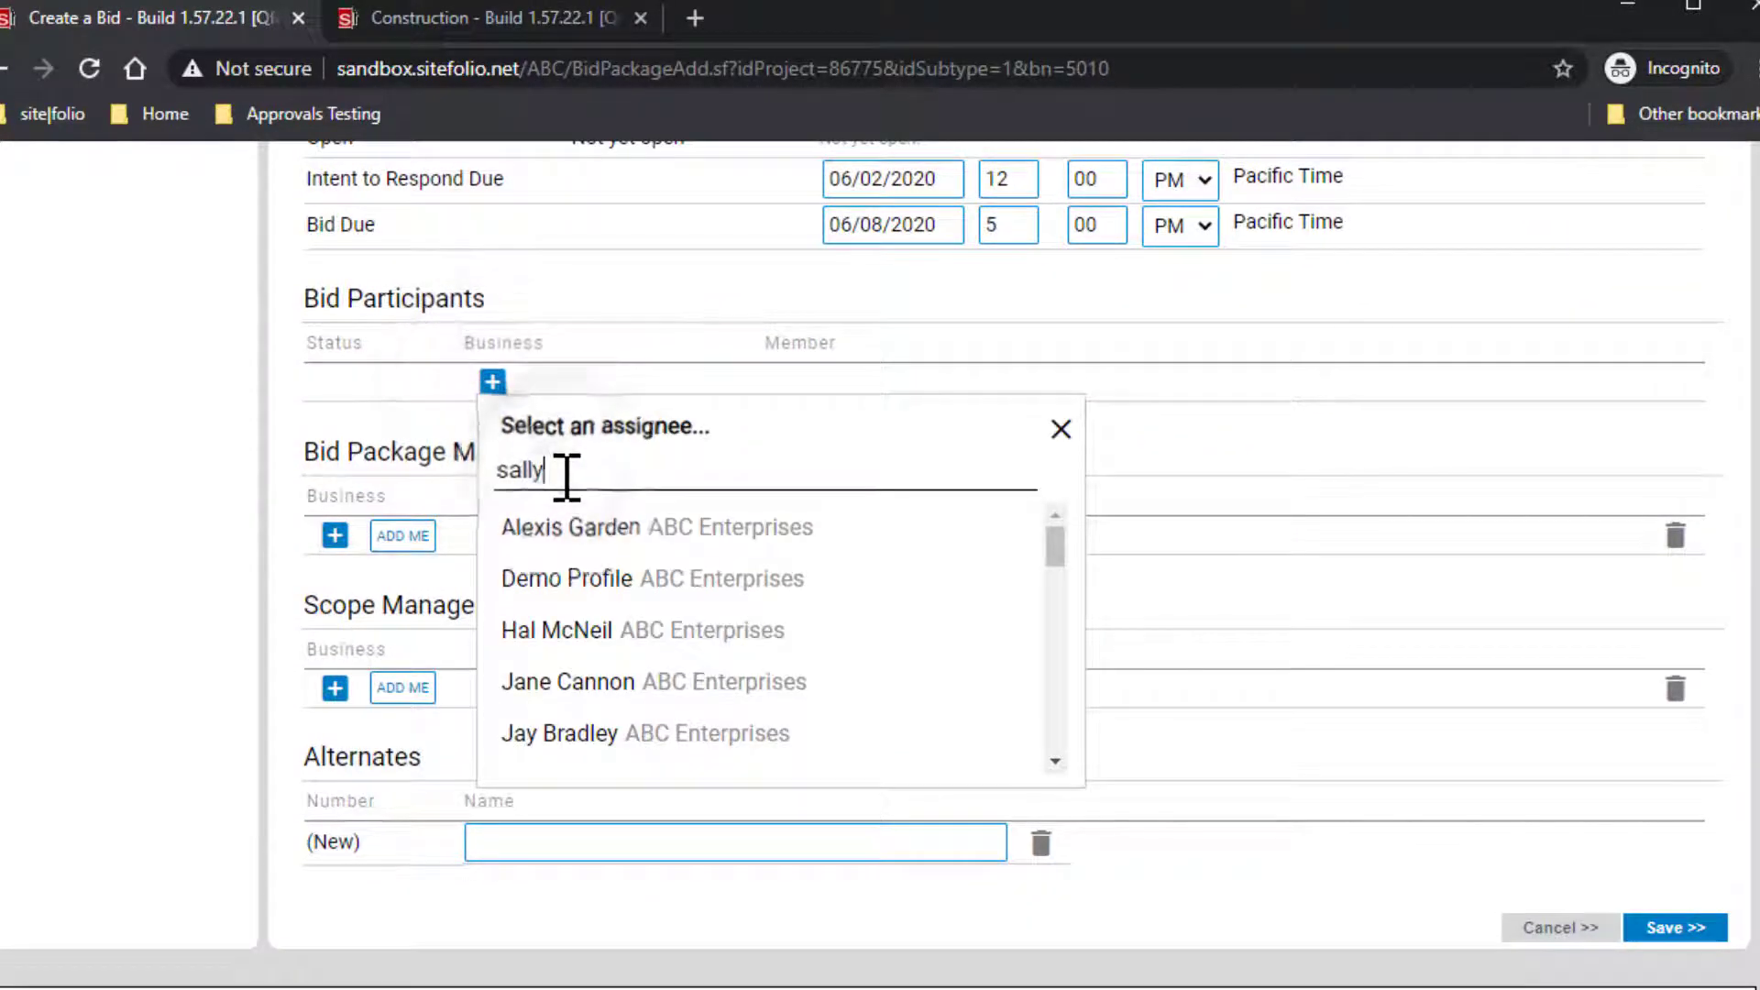
left_click(559, 524)
left_click(794, 362)
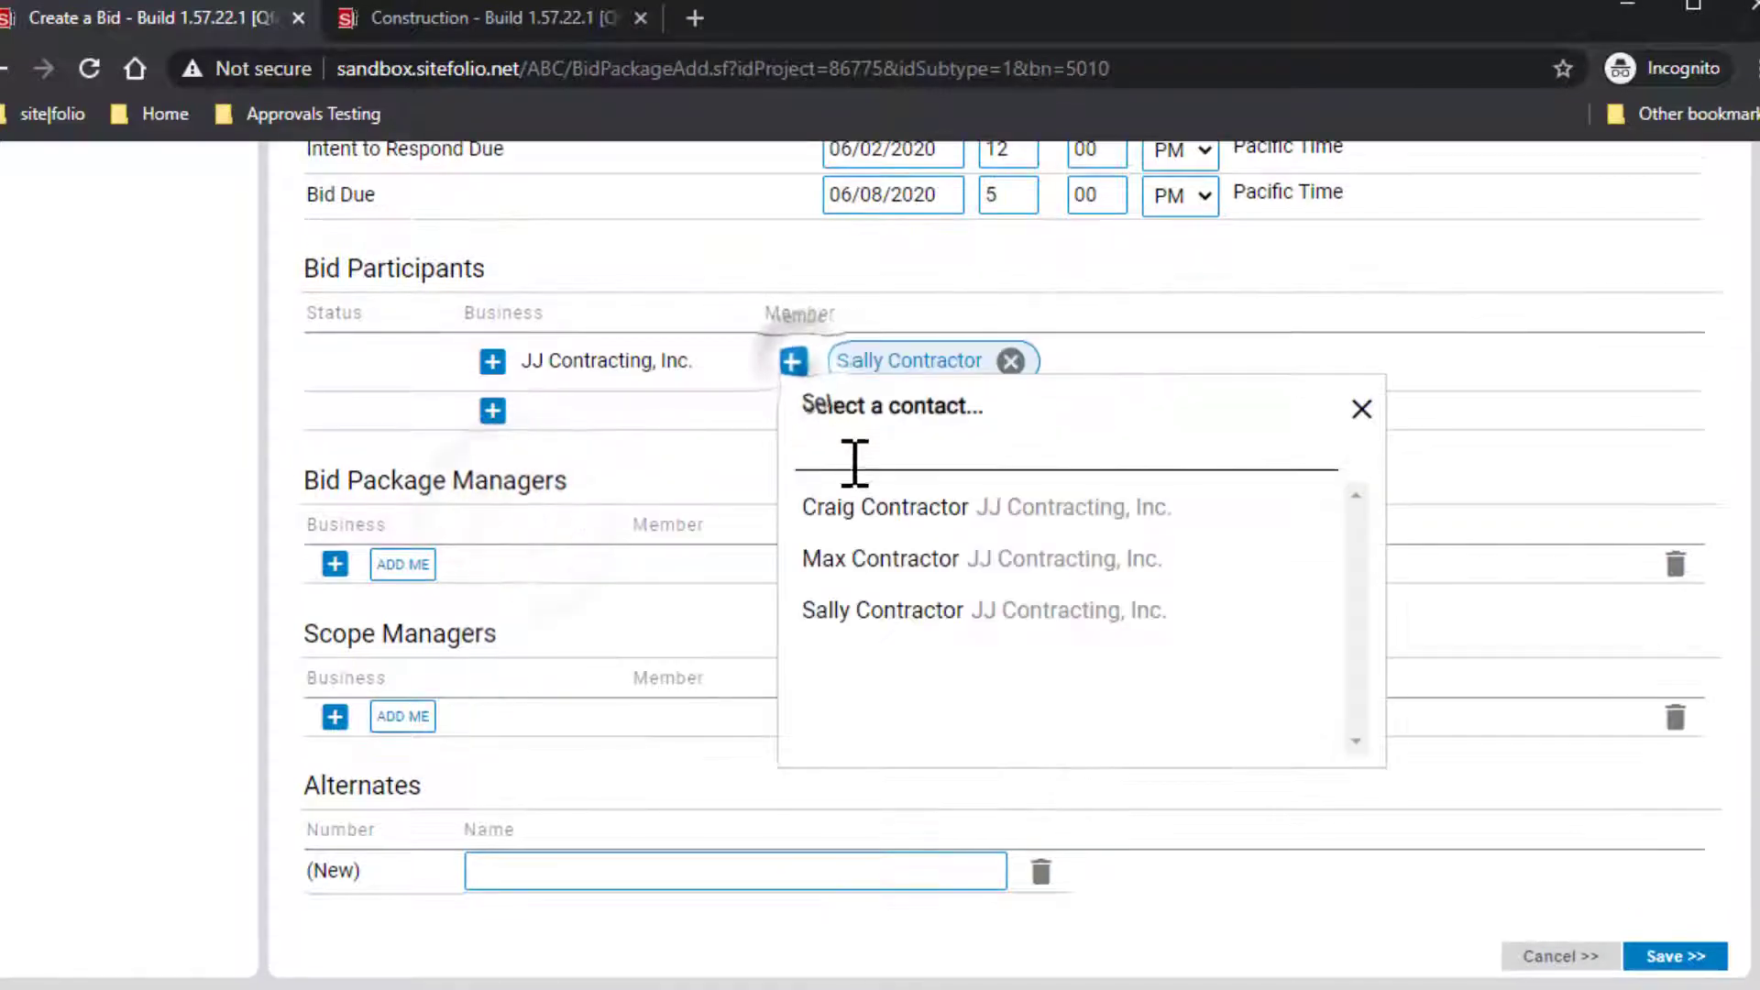
left_click(880, 503)
left_click(794, 362)
left_click(875, 554)
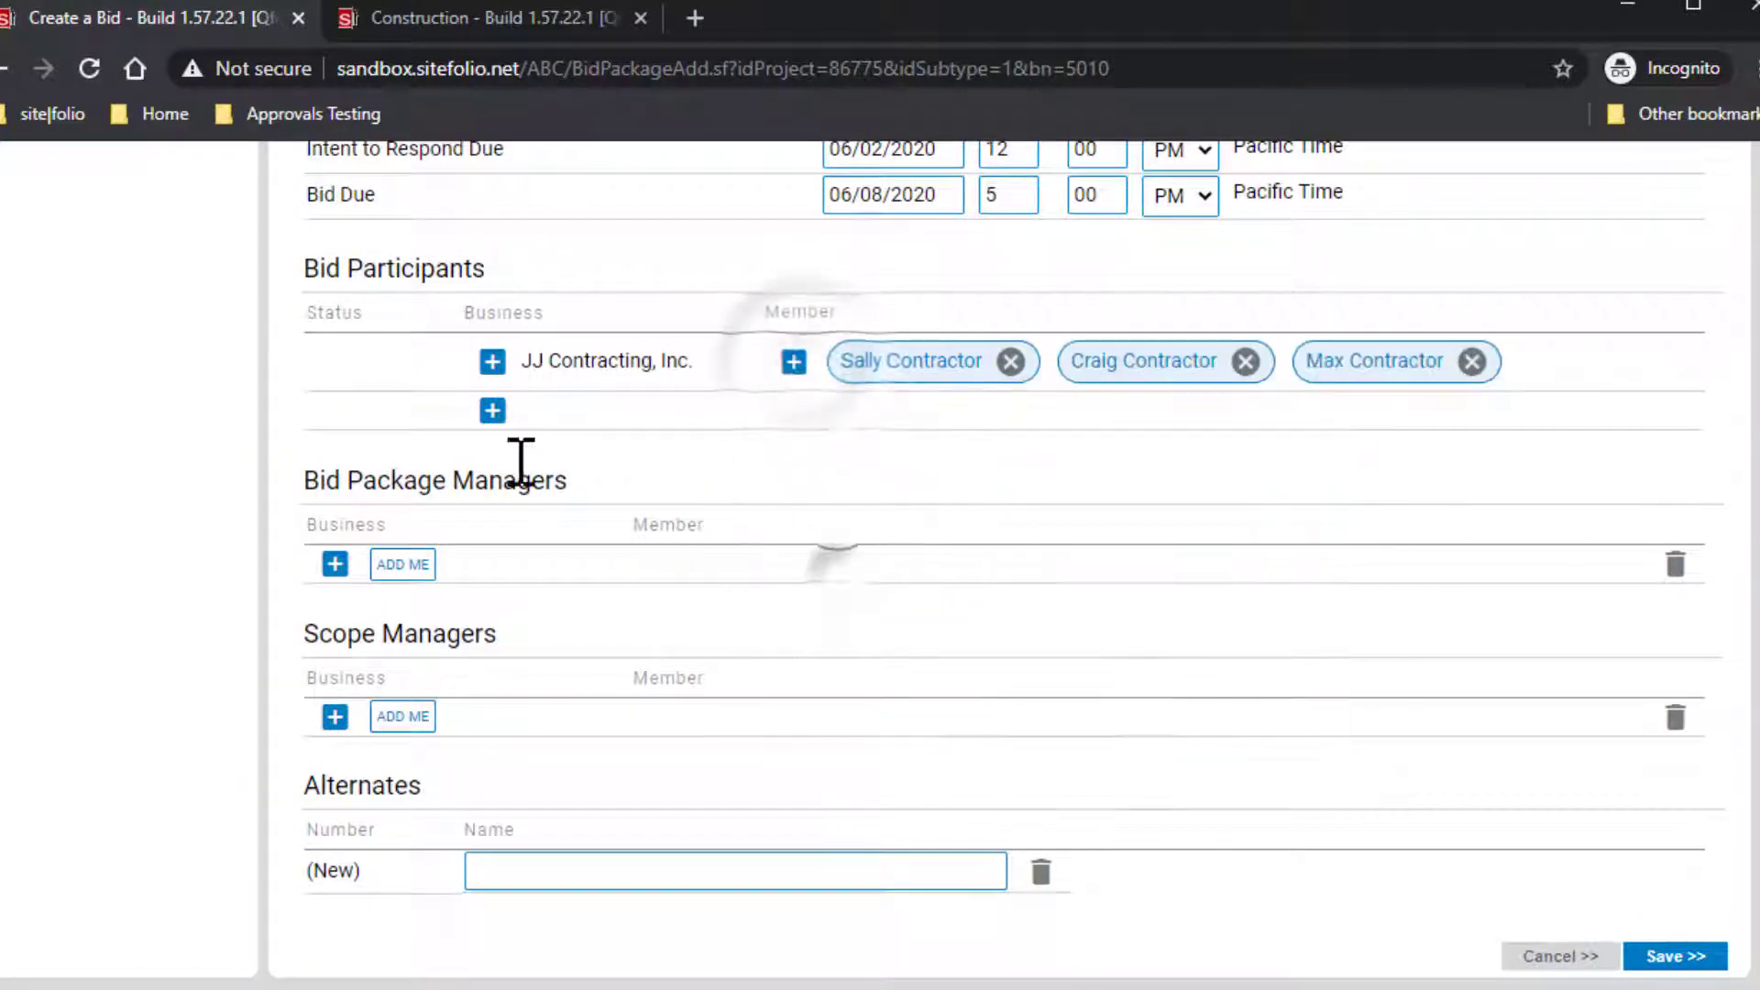
Step: Add the Gentry Construction contact as the second bid participant
left_click(492, 411)
type("cont")
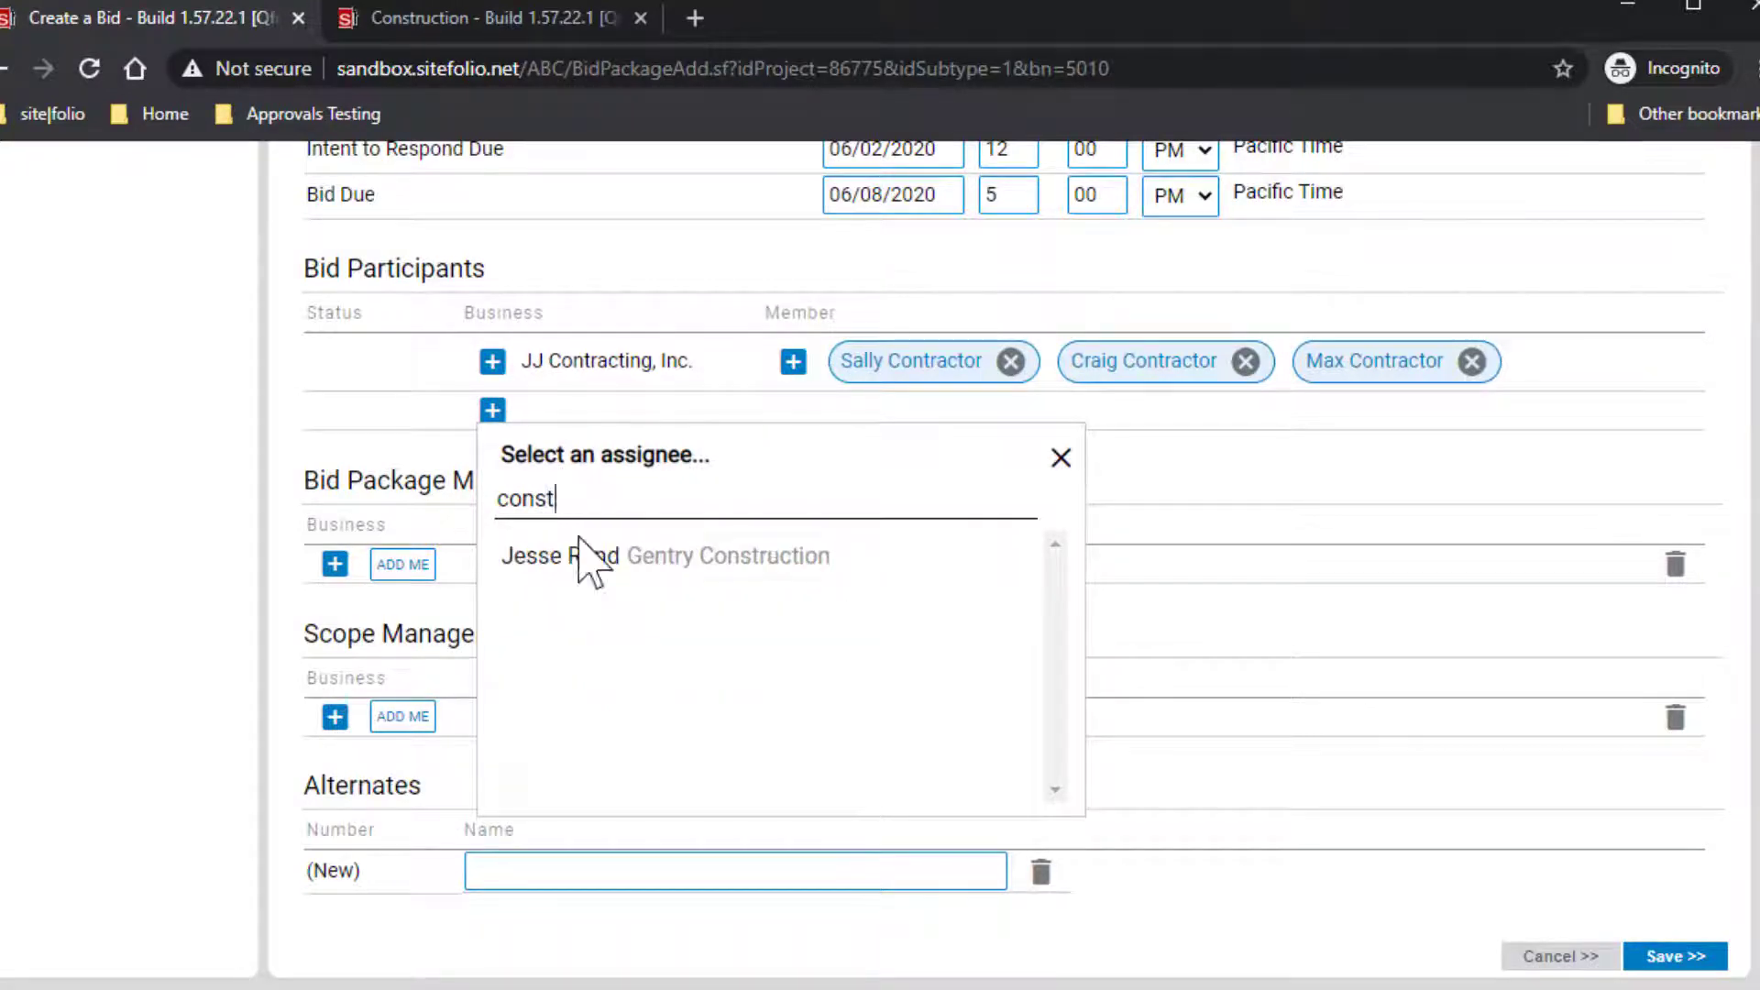
left_click(586, 555)
left_click(792, 391)
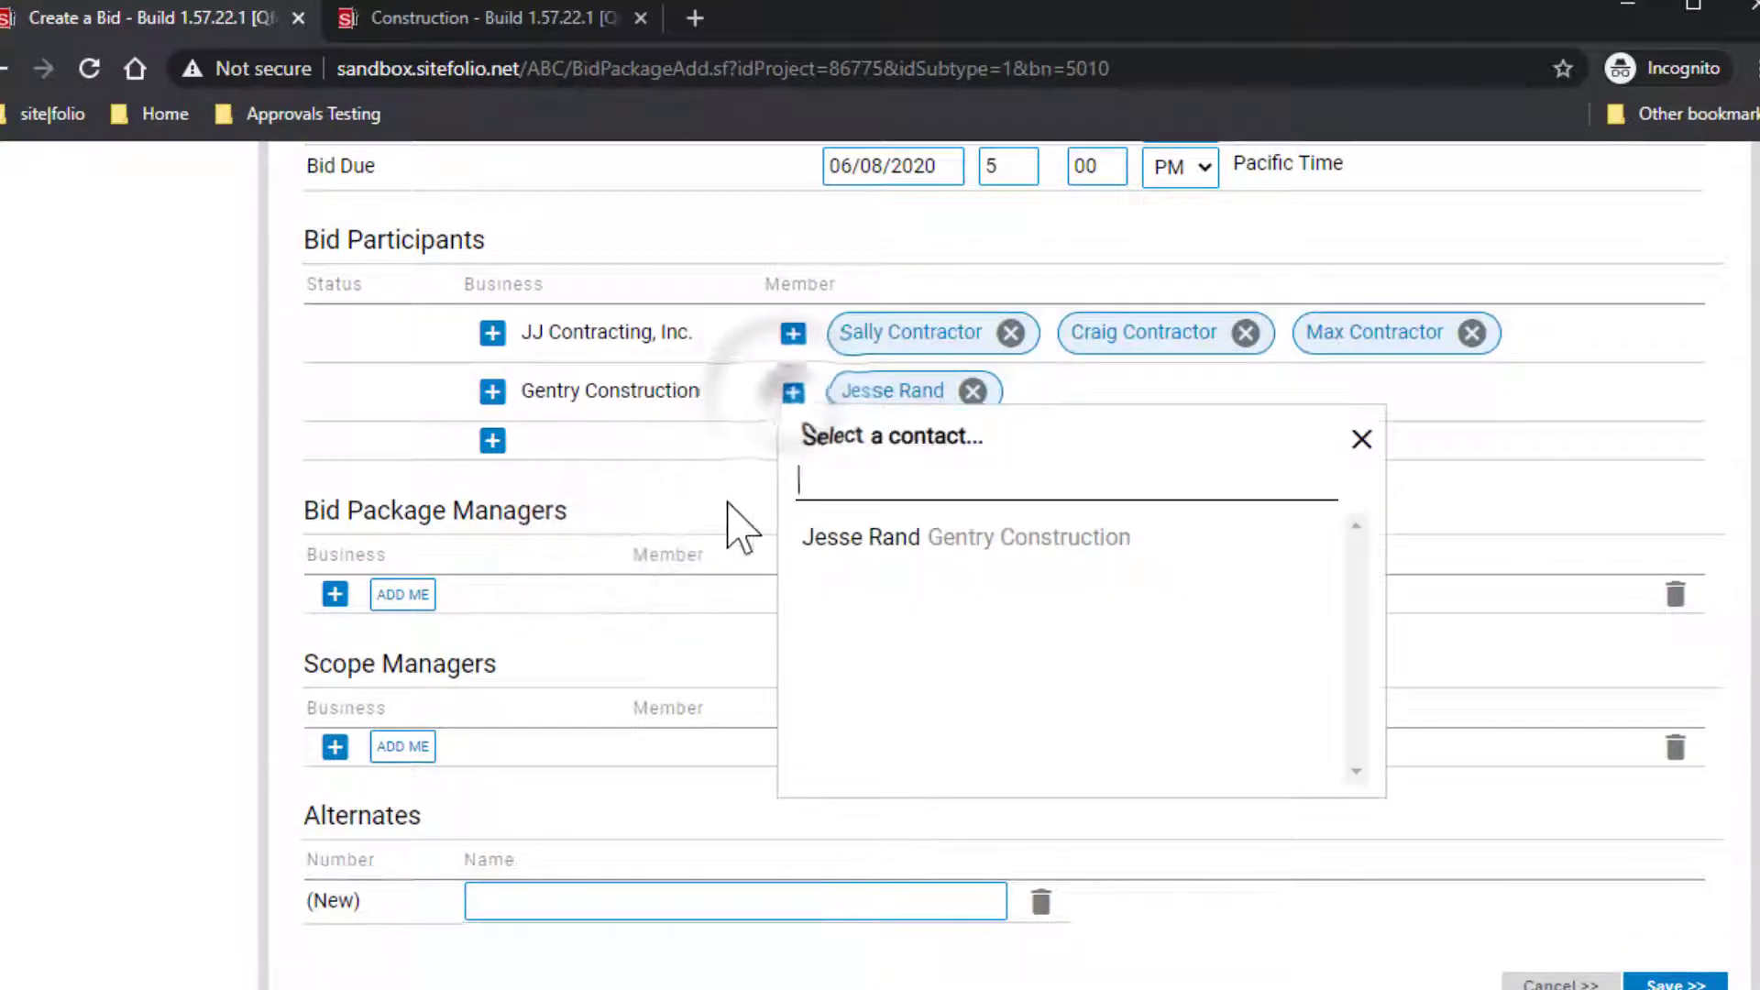
left_click(1361, 439)
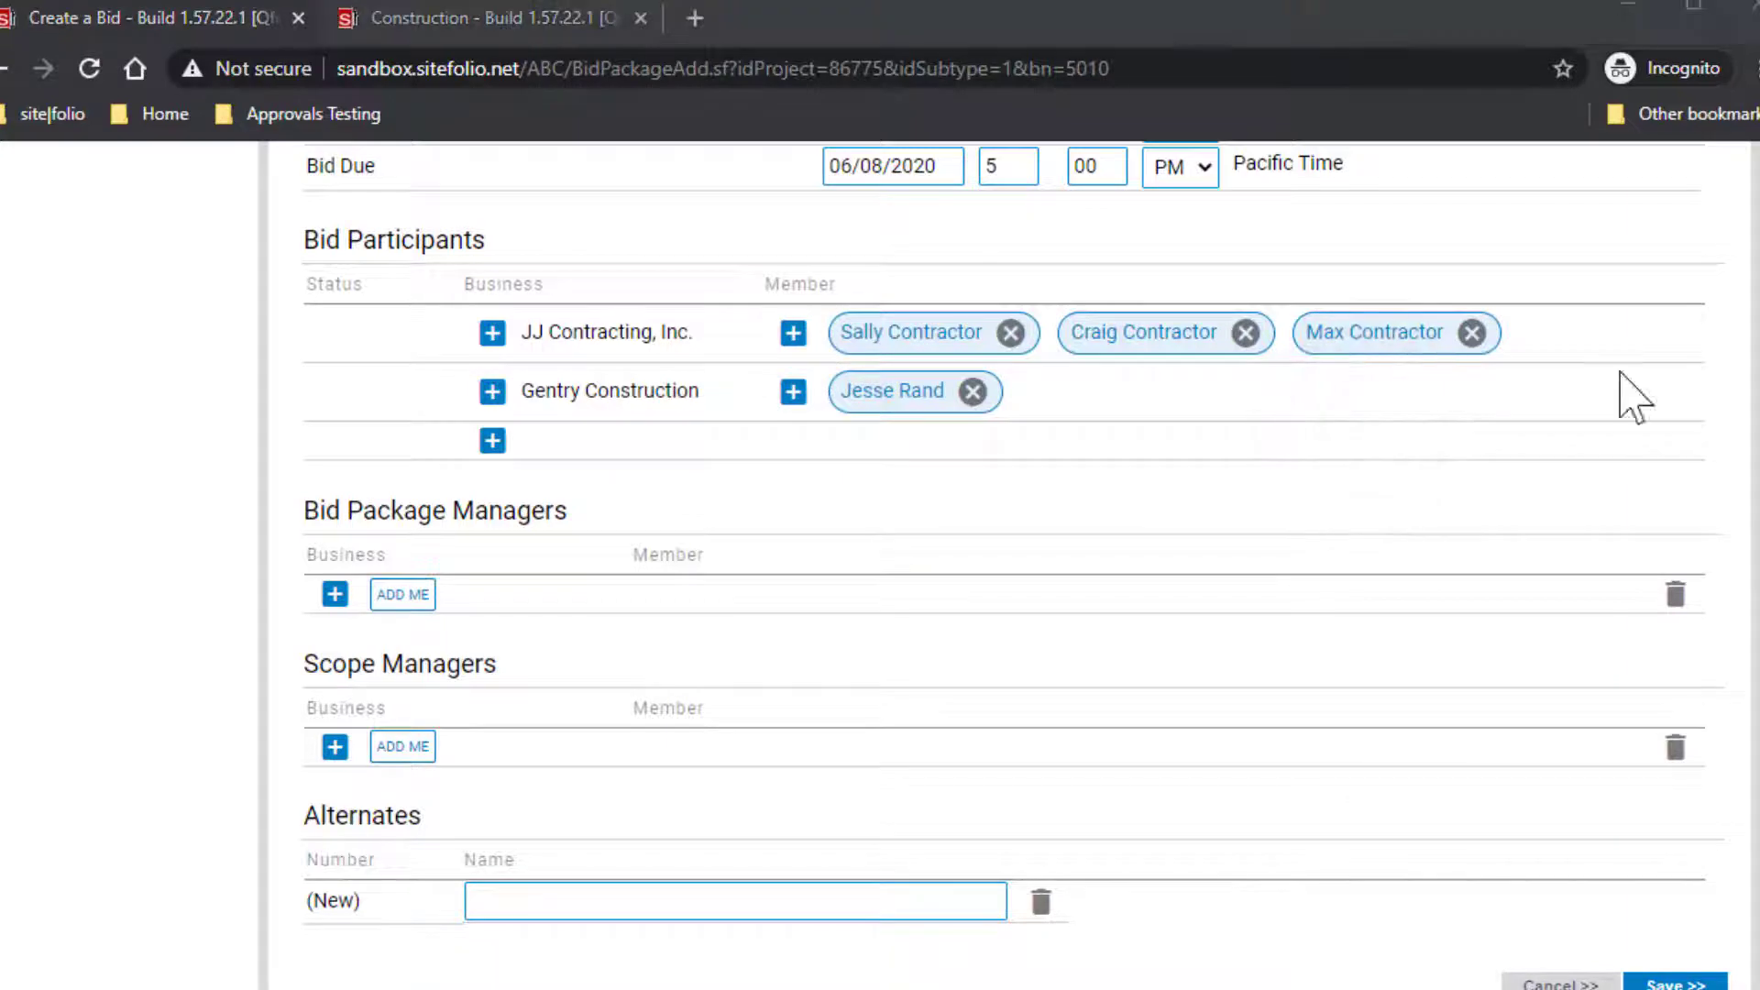
Step: Add Core States Group as the third bid participant with both of its contacts as members
left_click(492, 441)
type("core")
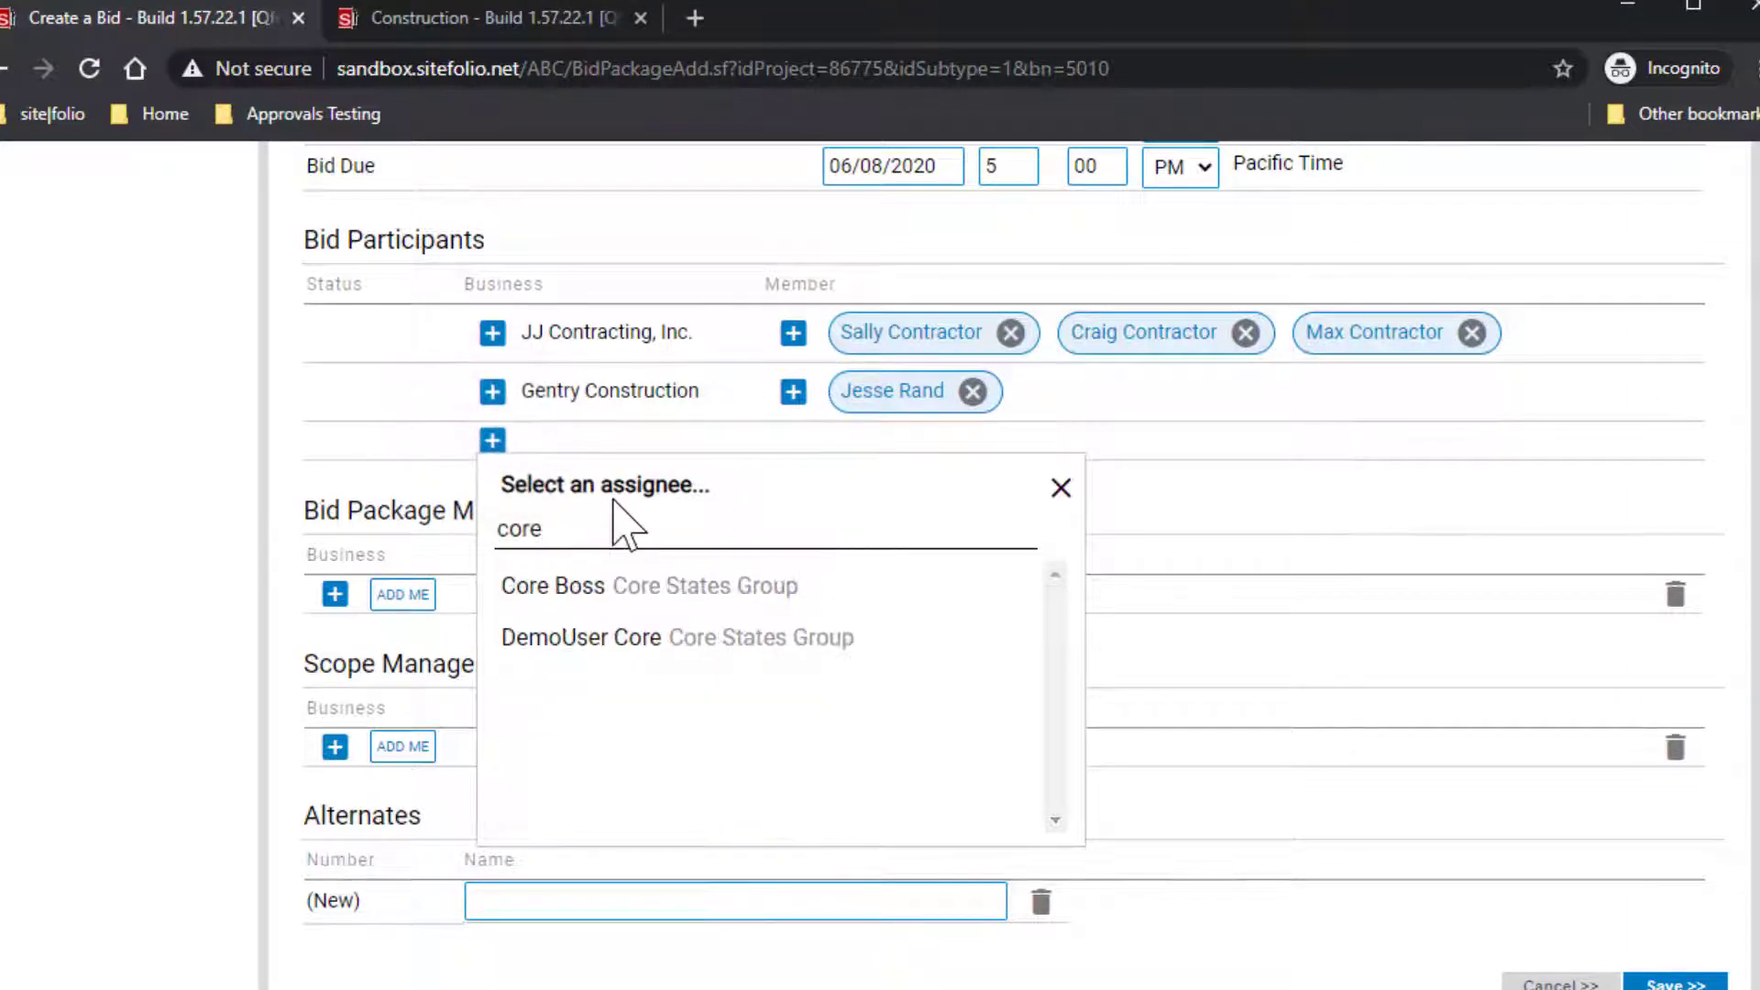
left_click(586, 589)
left_click(794, 421)
left_click(879, 617)
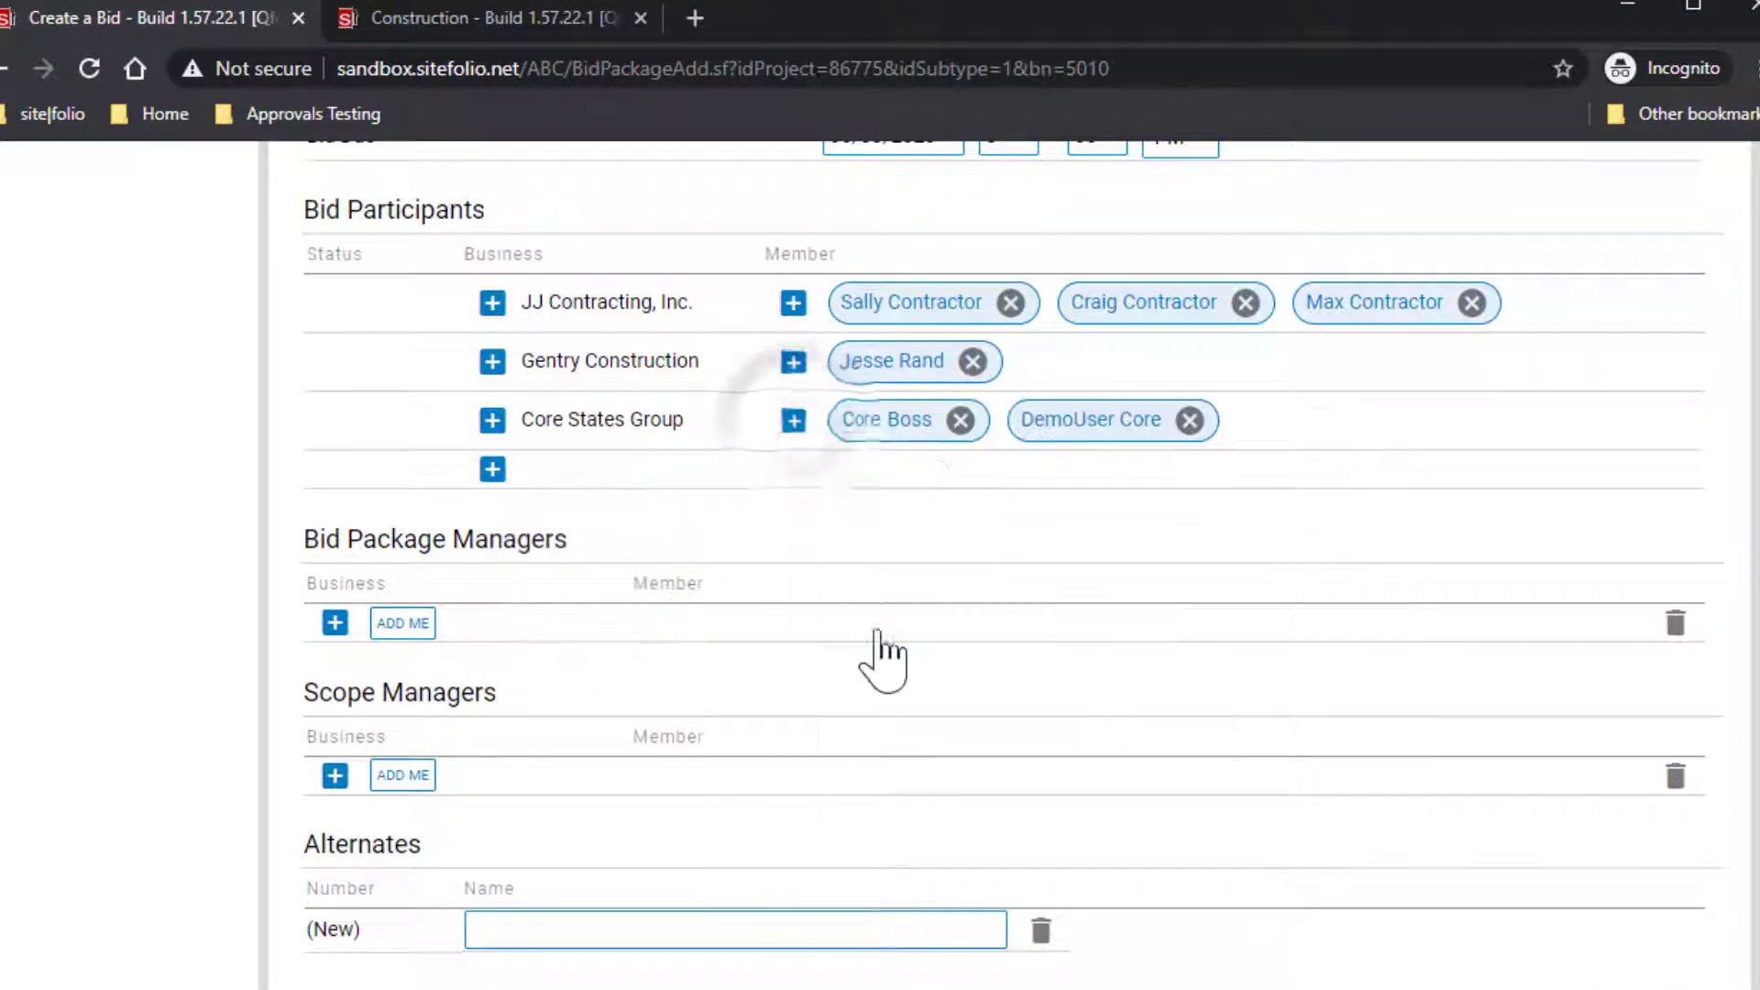
Step: Add yourself as bid package manager and the Creative Architecture contact as scope manager
left_click(403, 624)
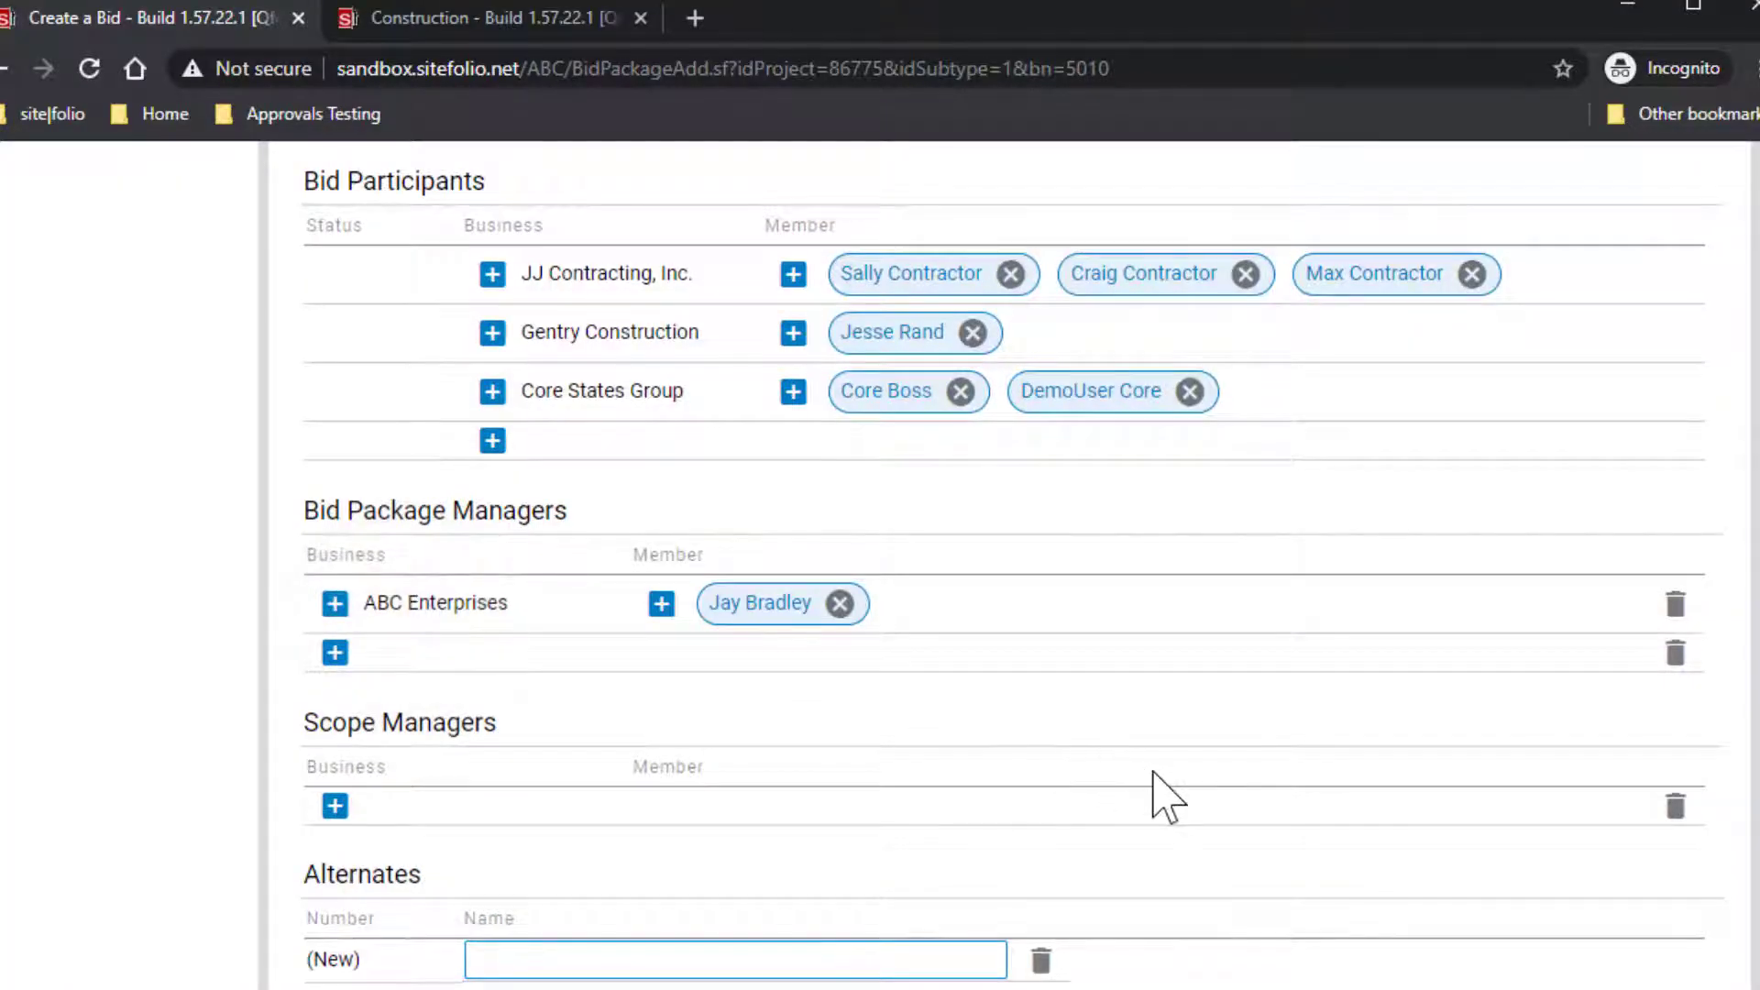
scroll(1162, 798, "down", 2)
left_click(334, 662)
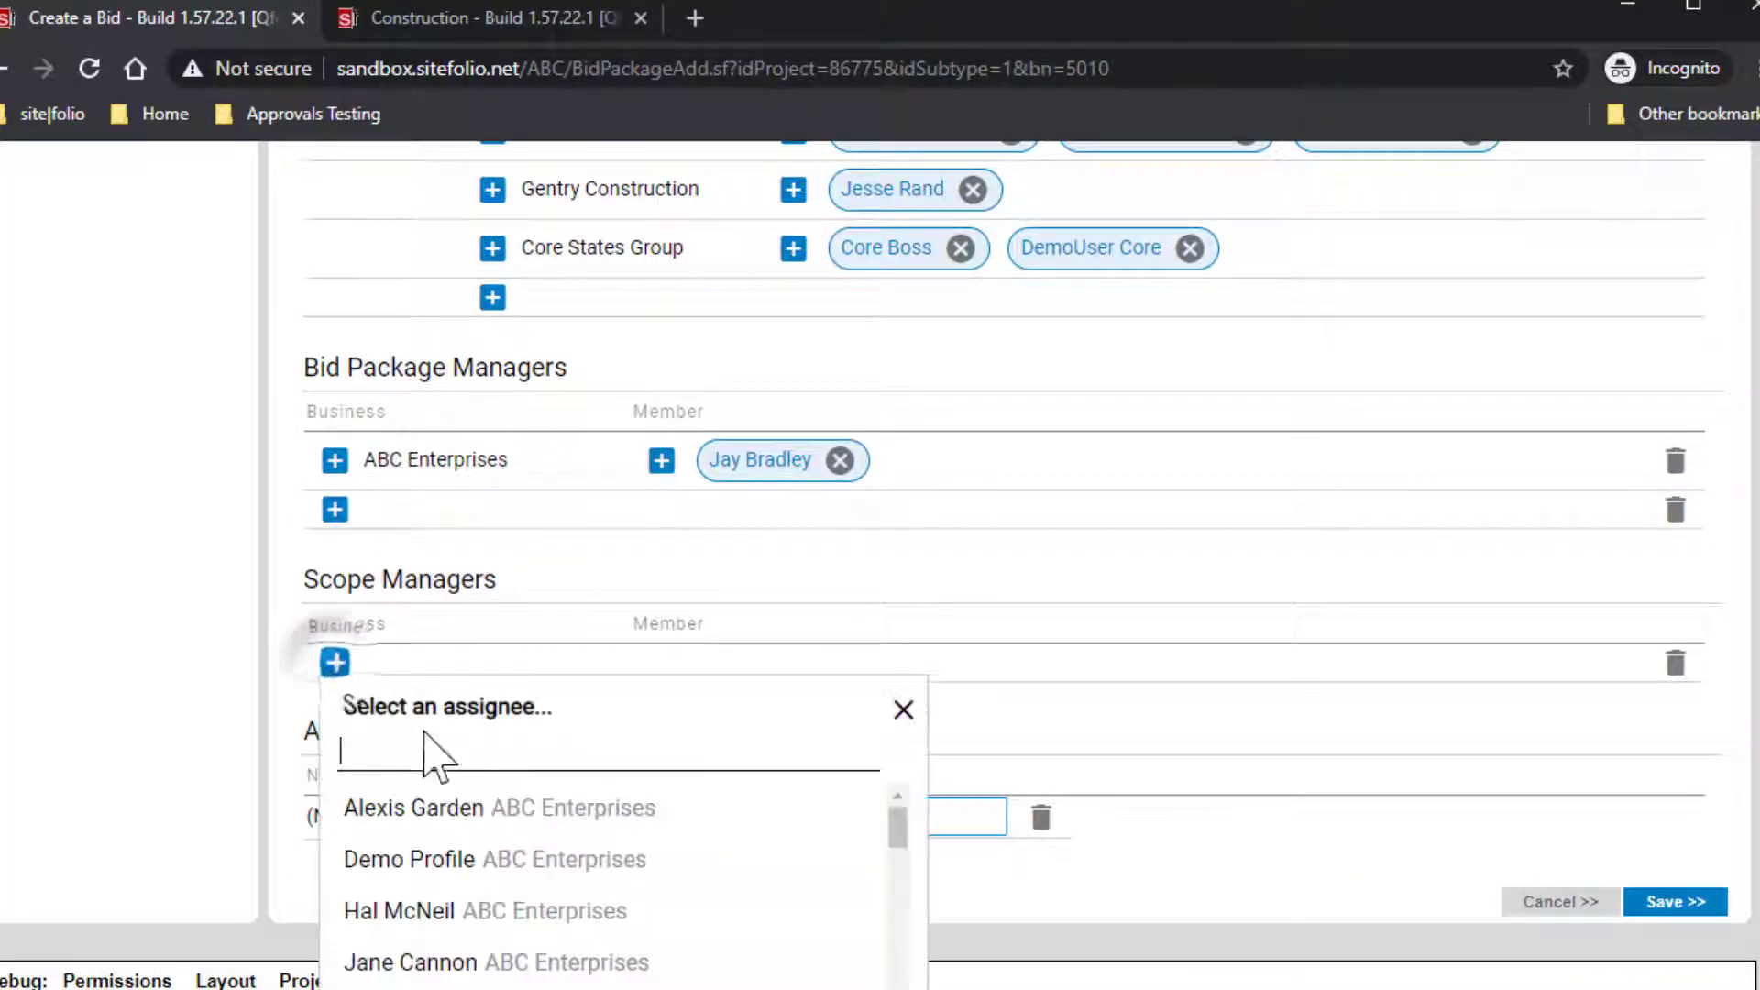
type("crea")
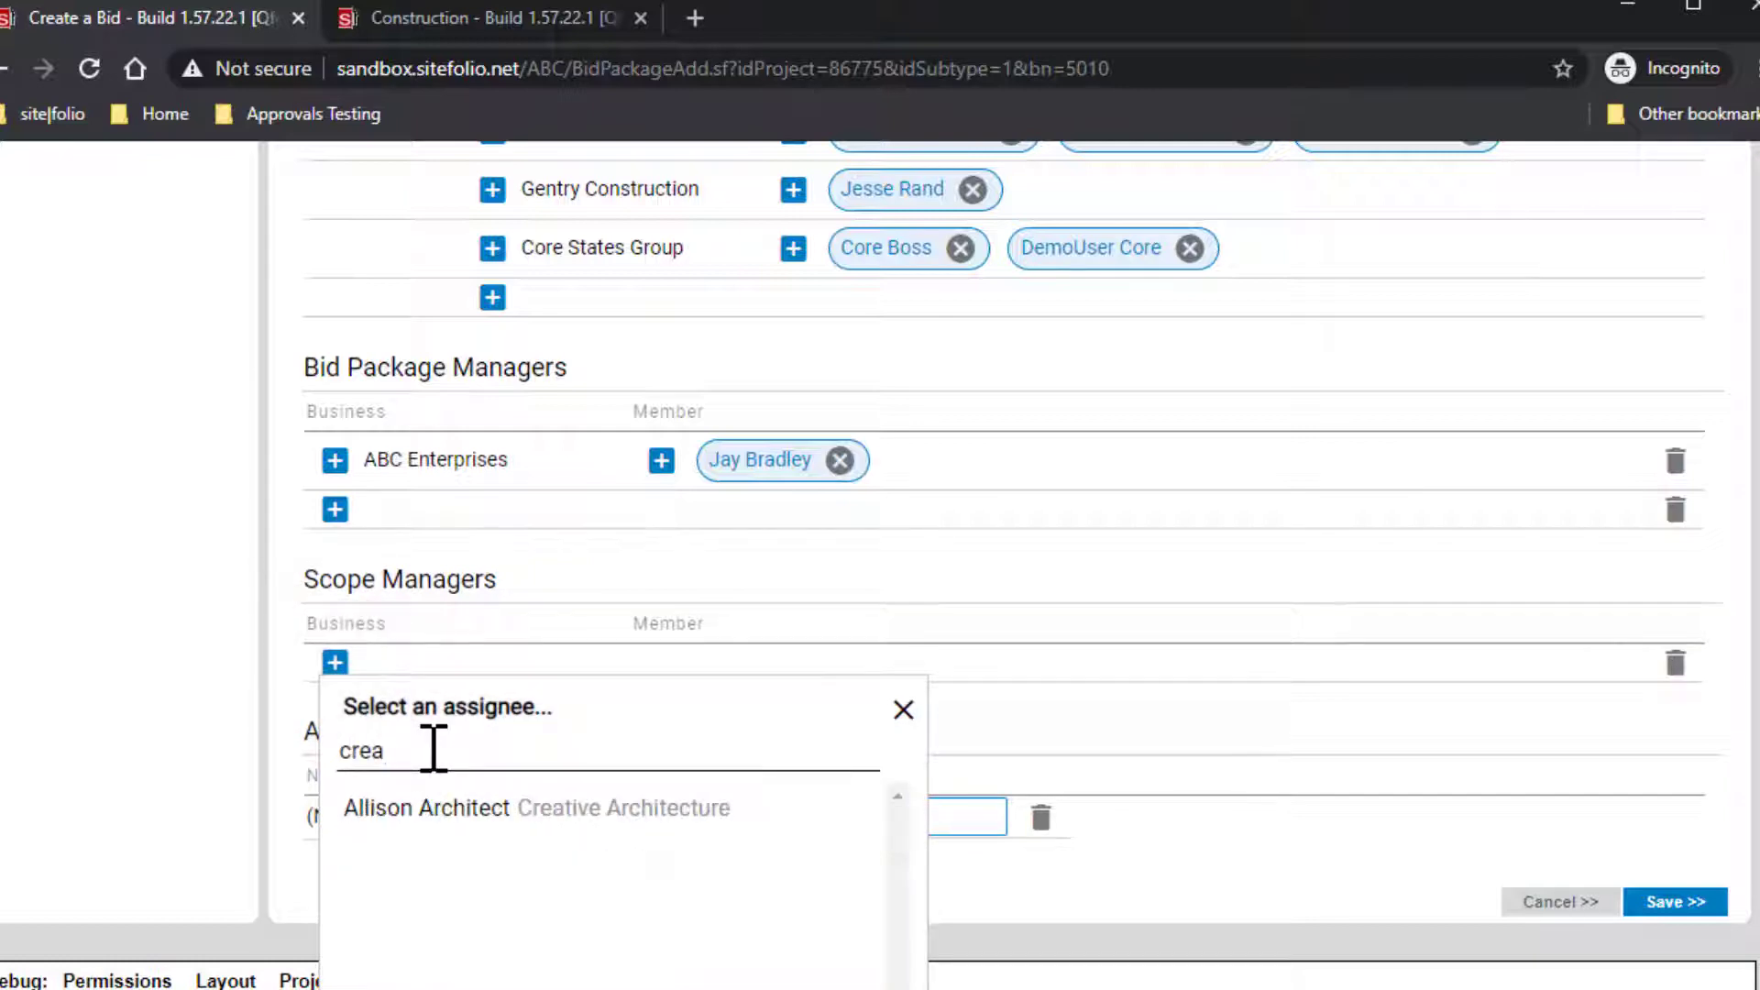
left_click(481, 809)
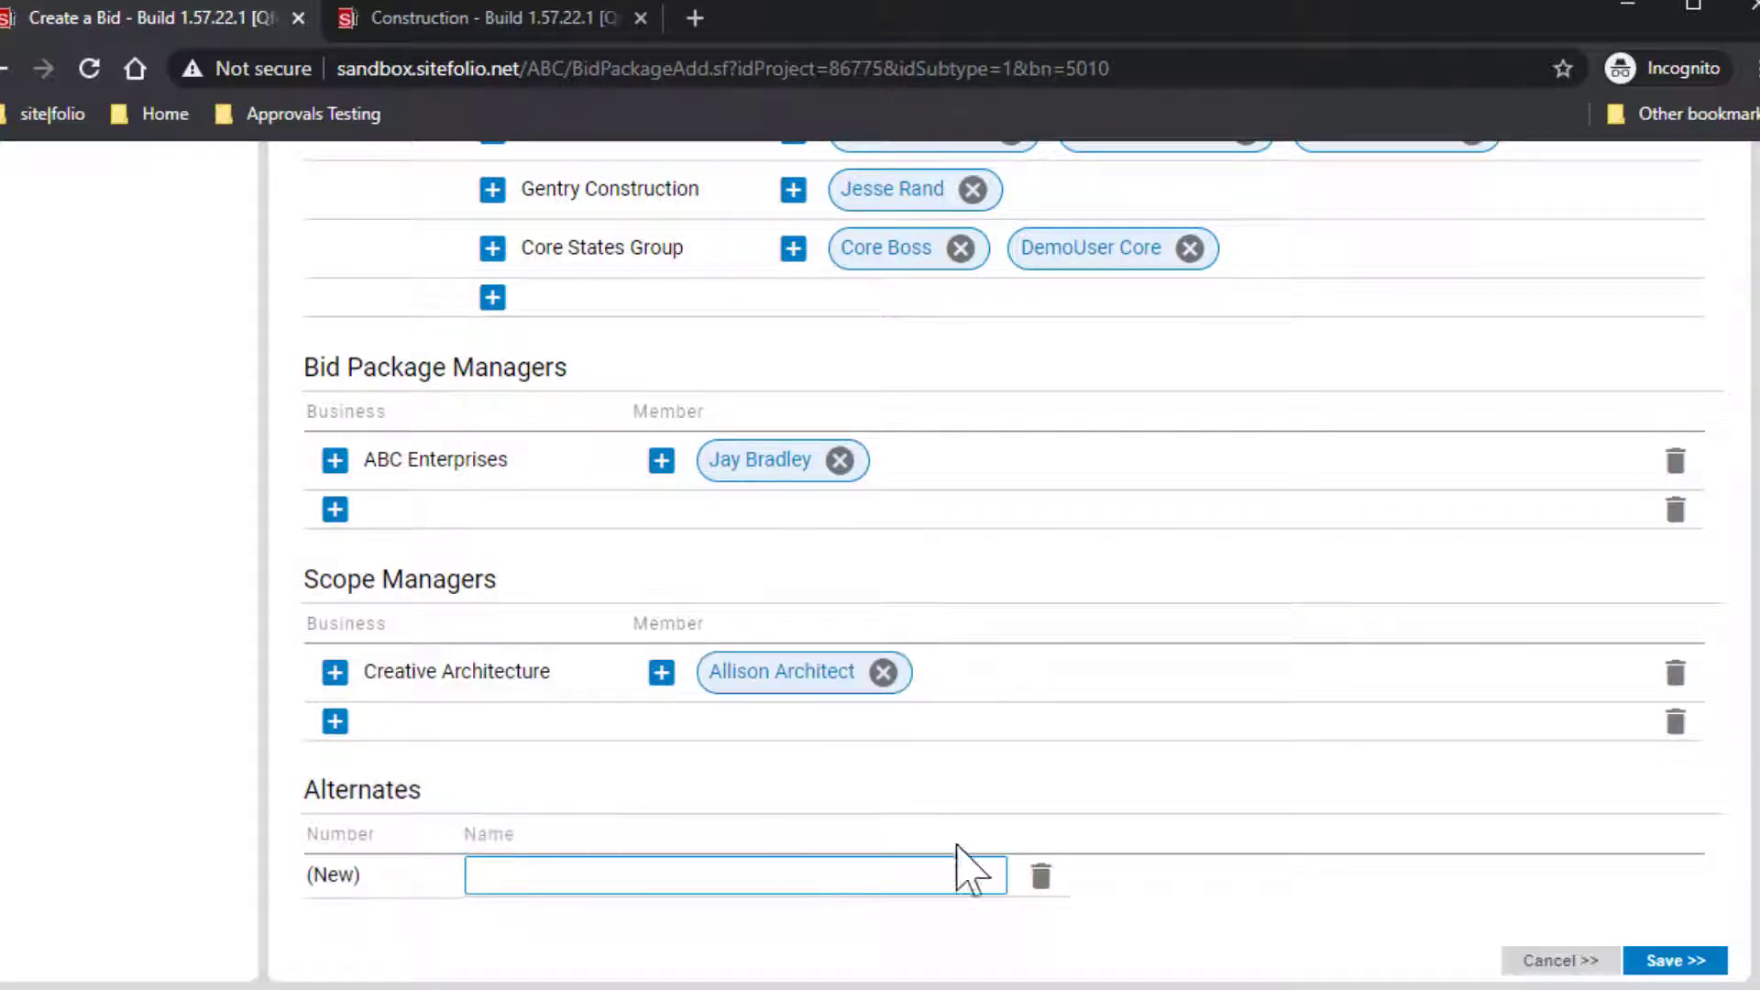
Step: Enter "Alternate 1" as the name of a new alternate and save the bid package
left_click(530, 795)
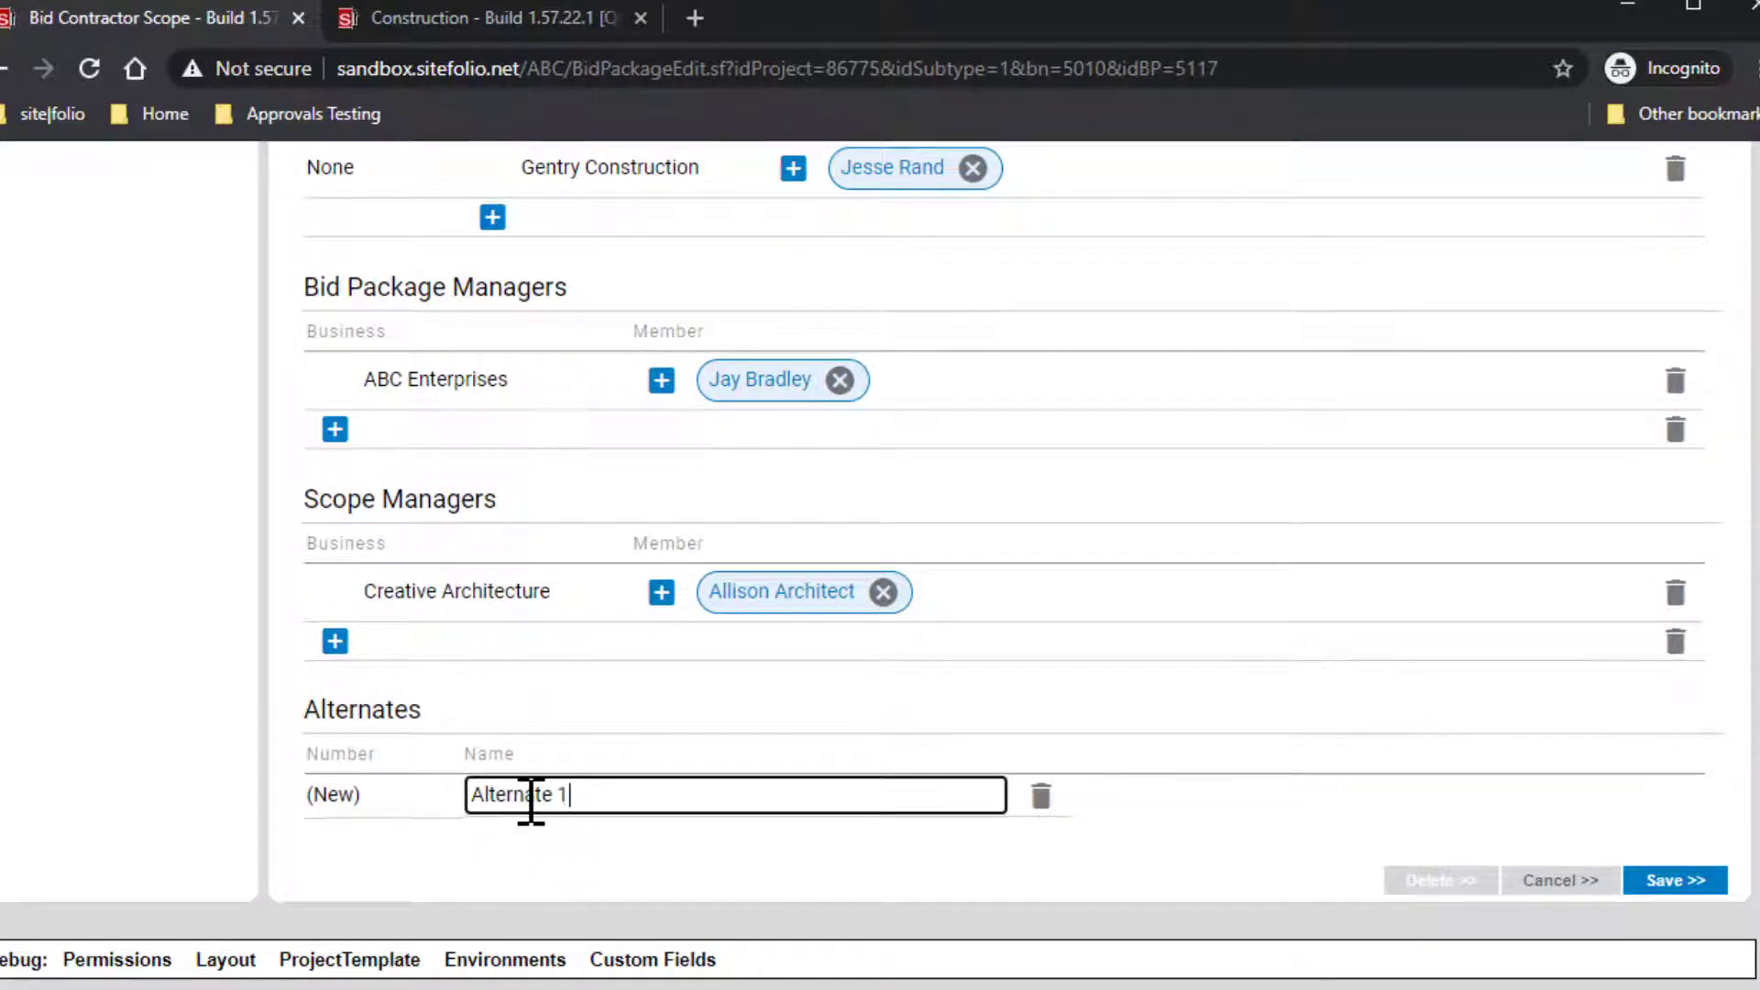
key("Tab")
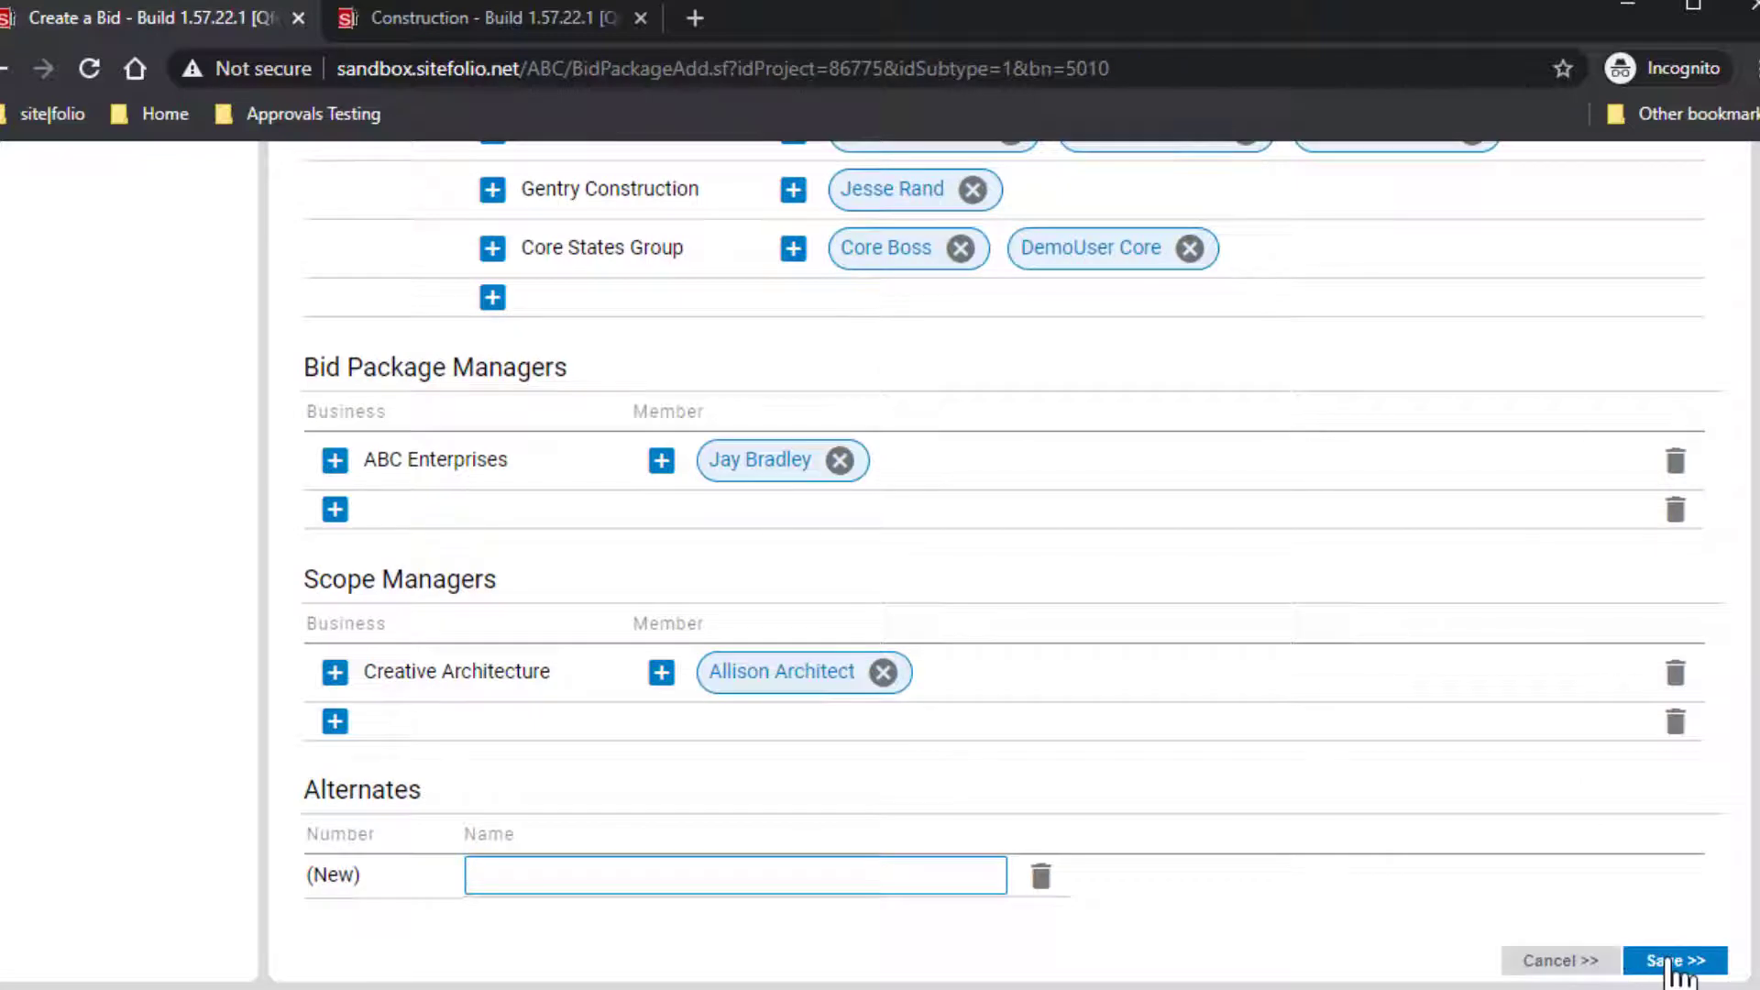
left_click(1668, 961)
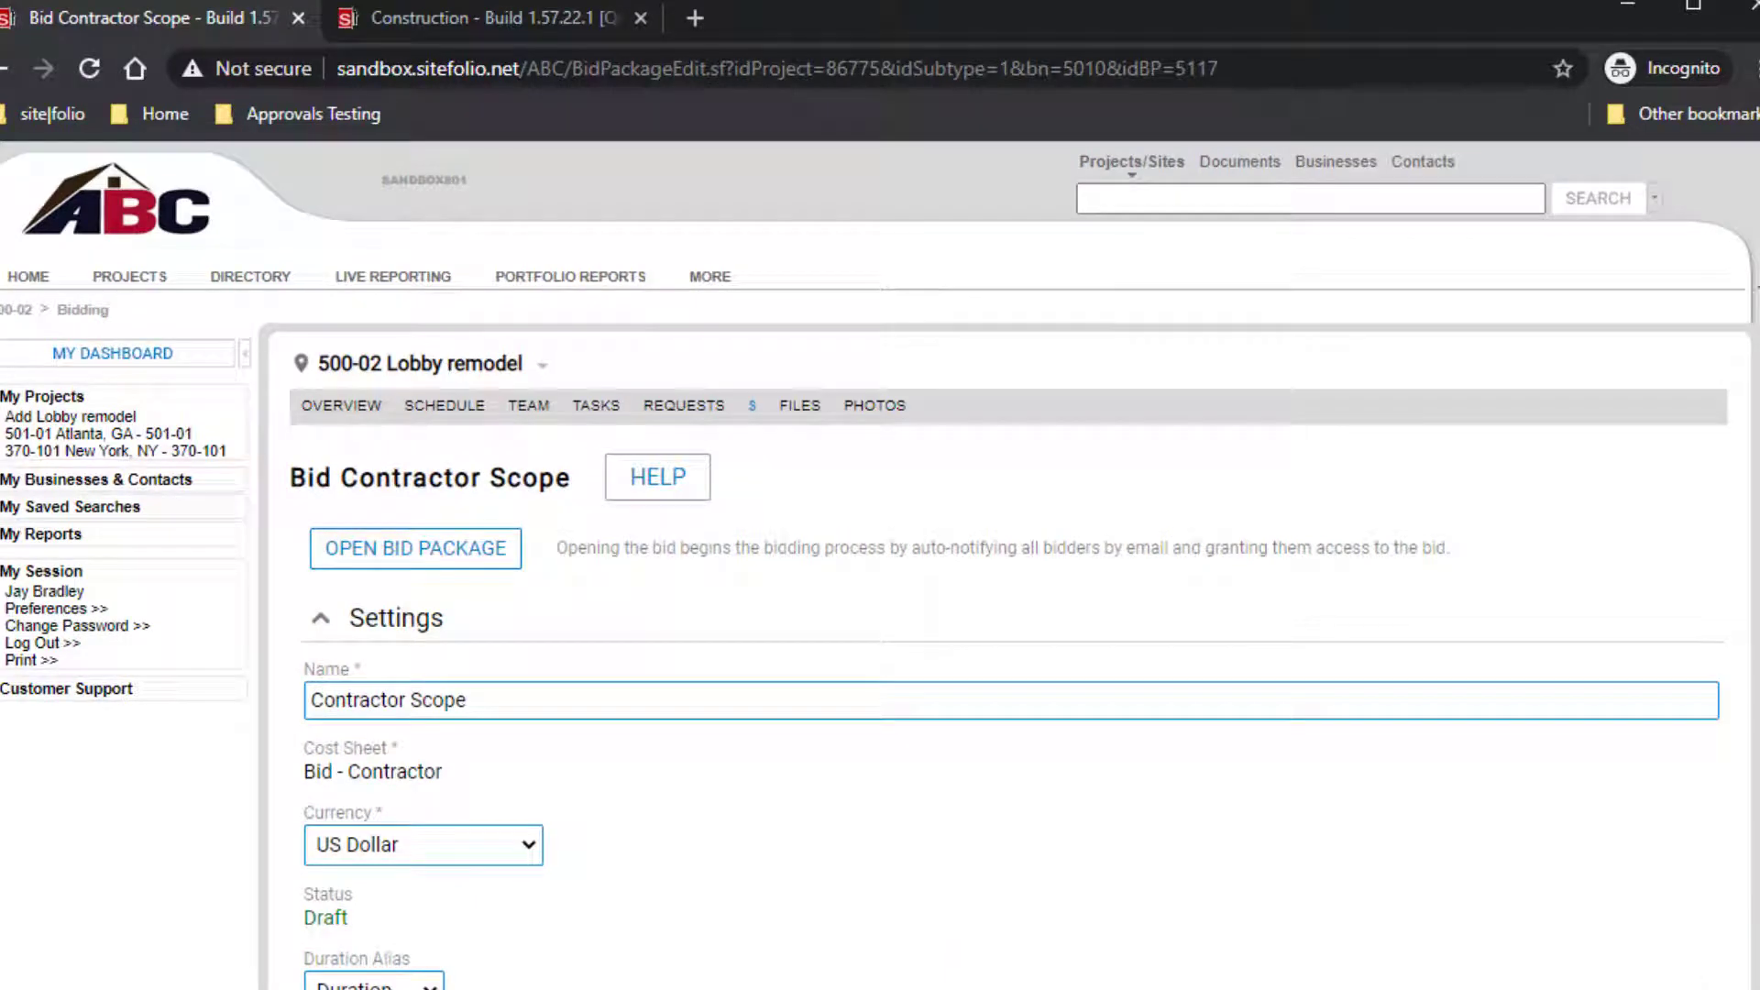
Step: Open the Contractor Scope bid package for bidding and review its instructions, attachments, bid events and participants
left_click(459, 563)
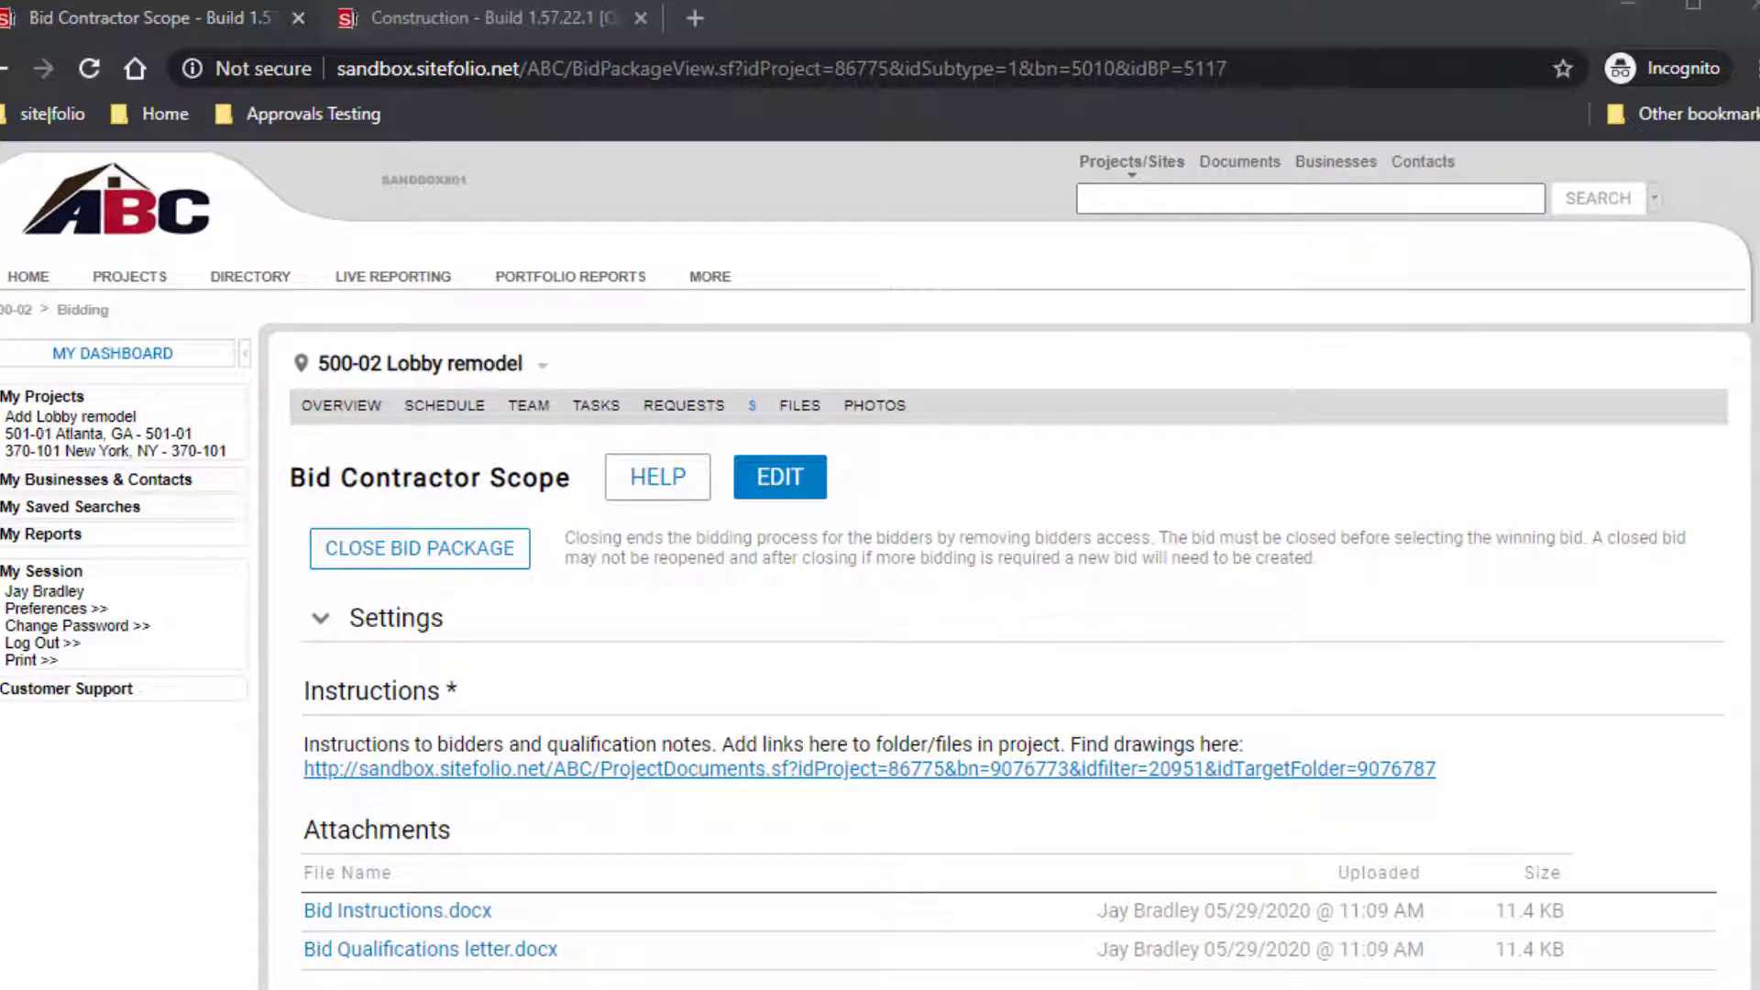
scroll(880, 564, "down", 3)
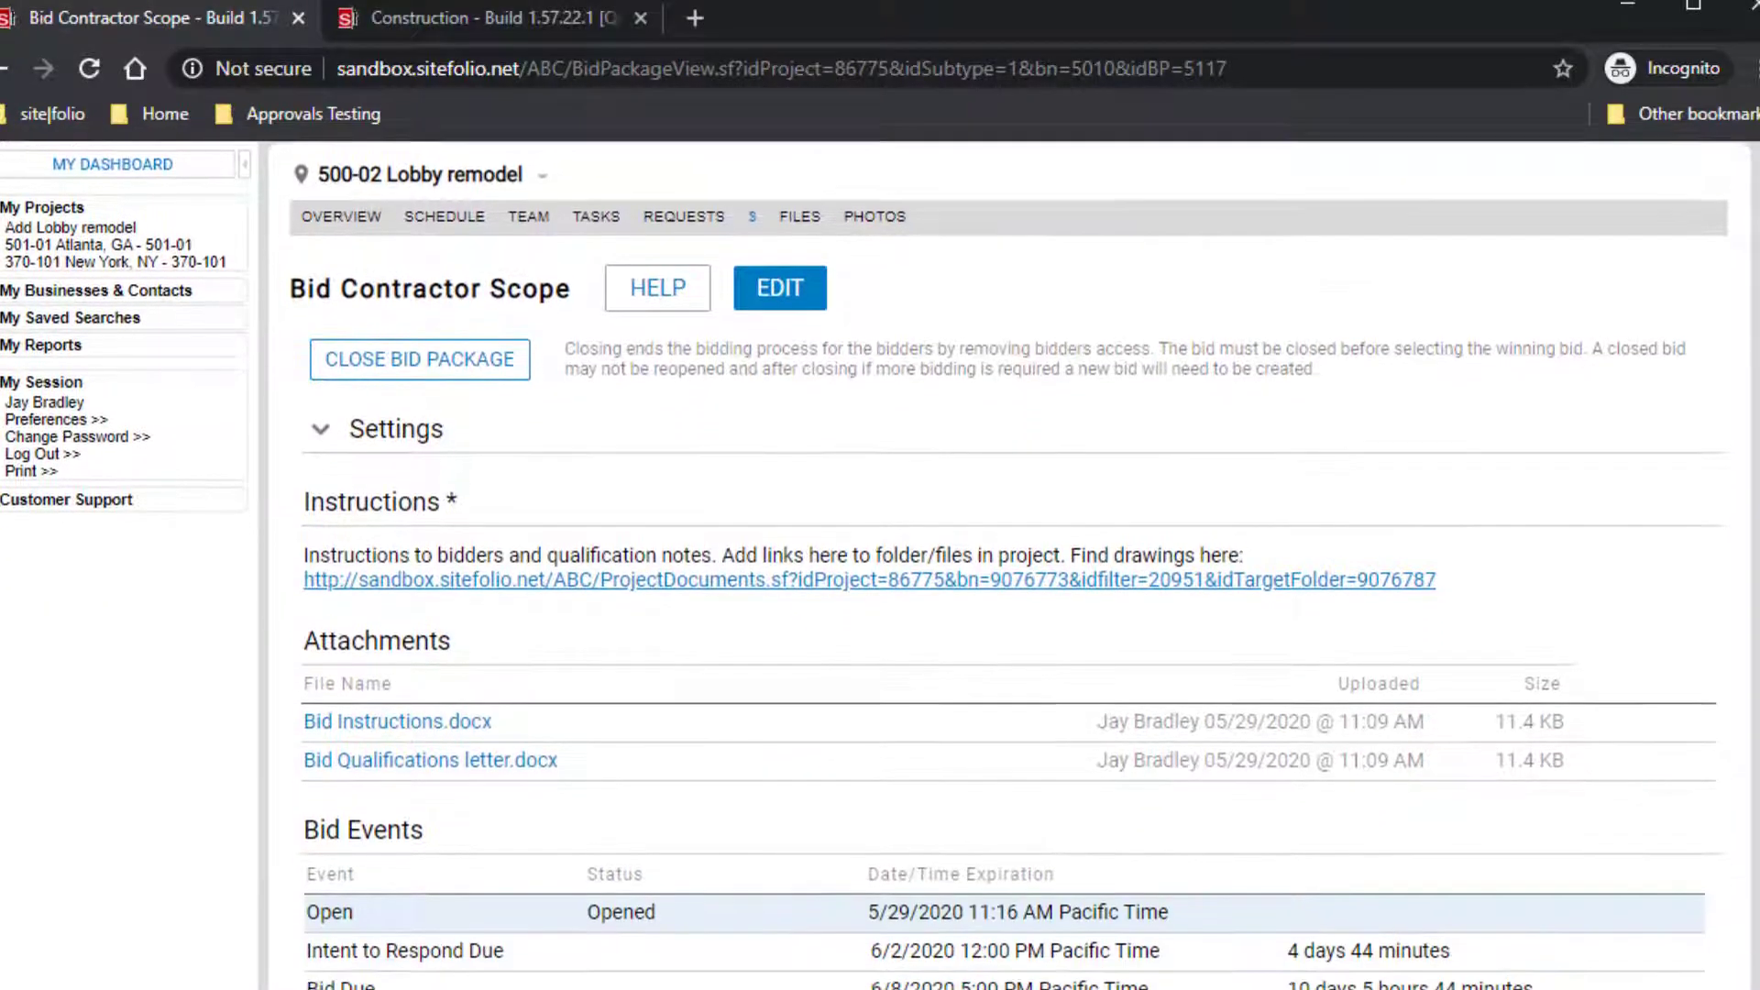
scroll(880, 564, "down", 3)
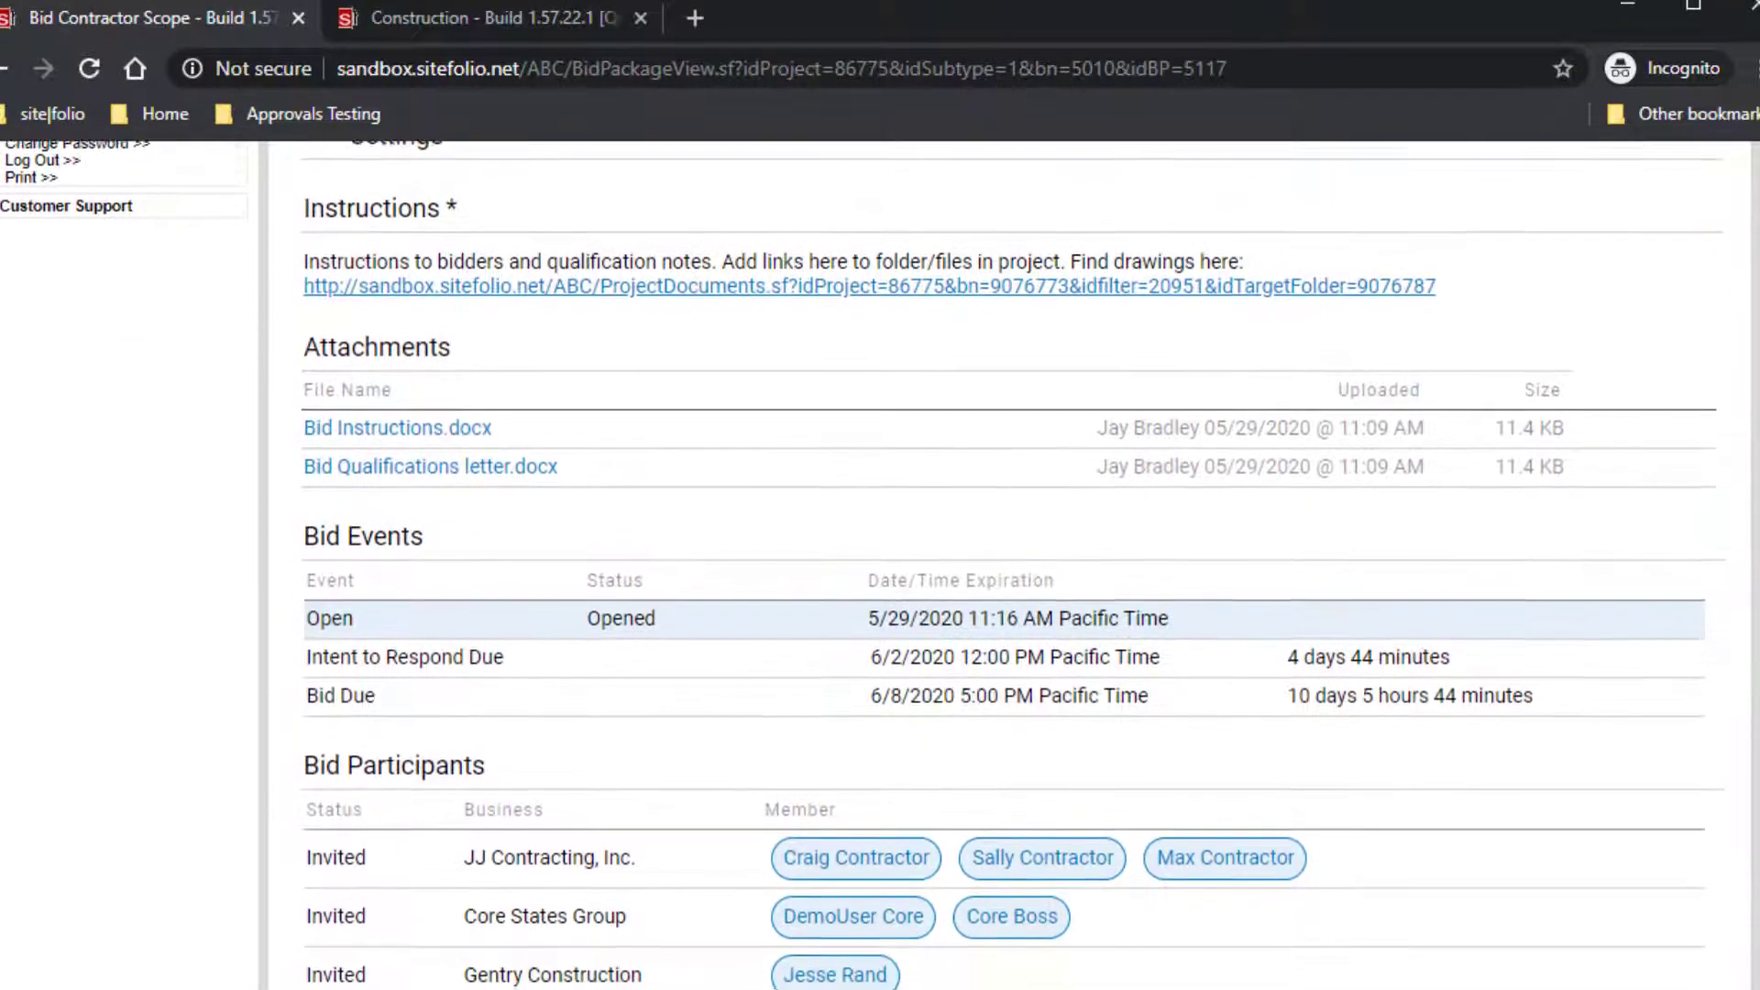
Step: Edit the bid package and copy the Under Development (V3) bs - BOS 3 budget version into its detail analysis
scroll(880, 564, "down", 2)
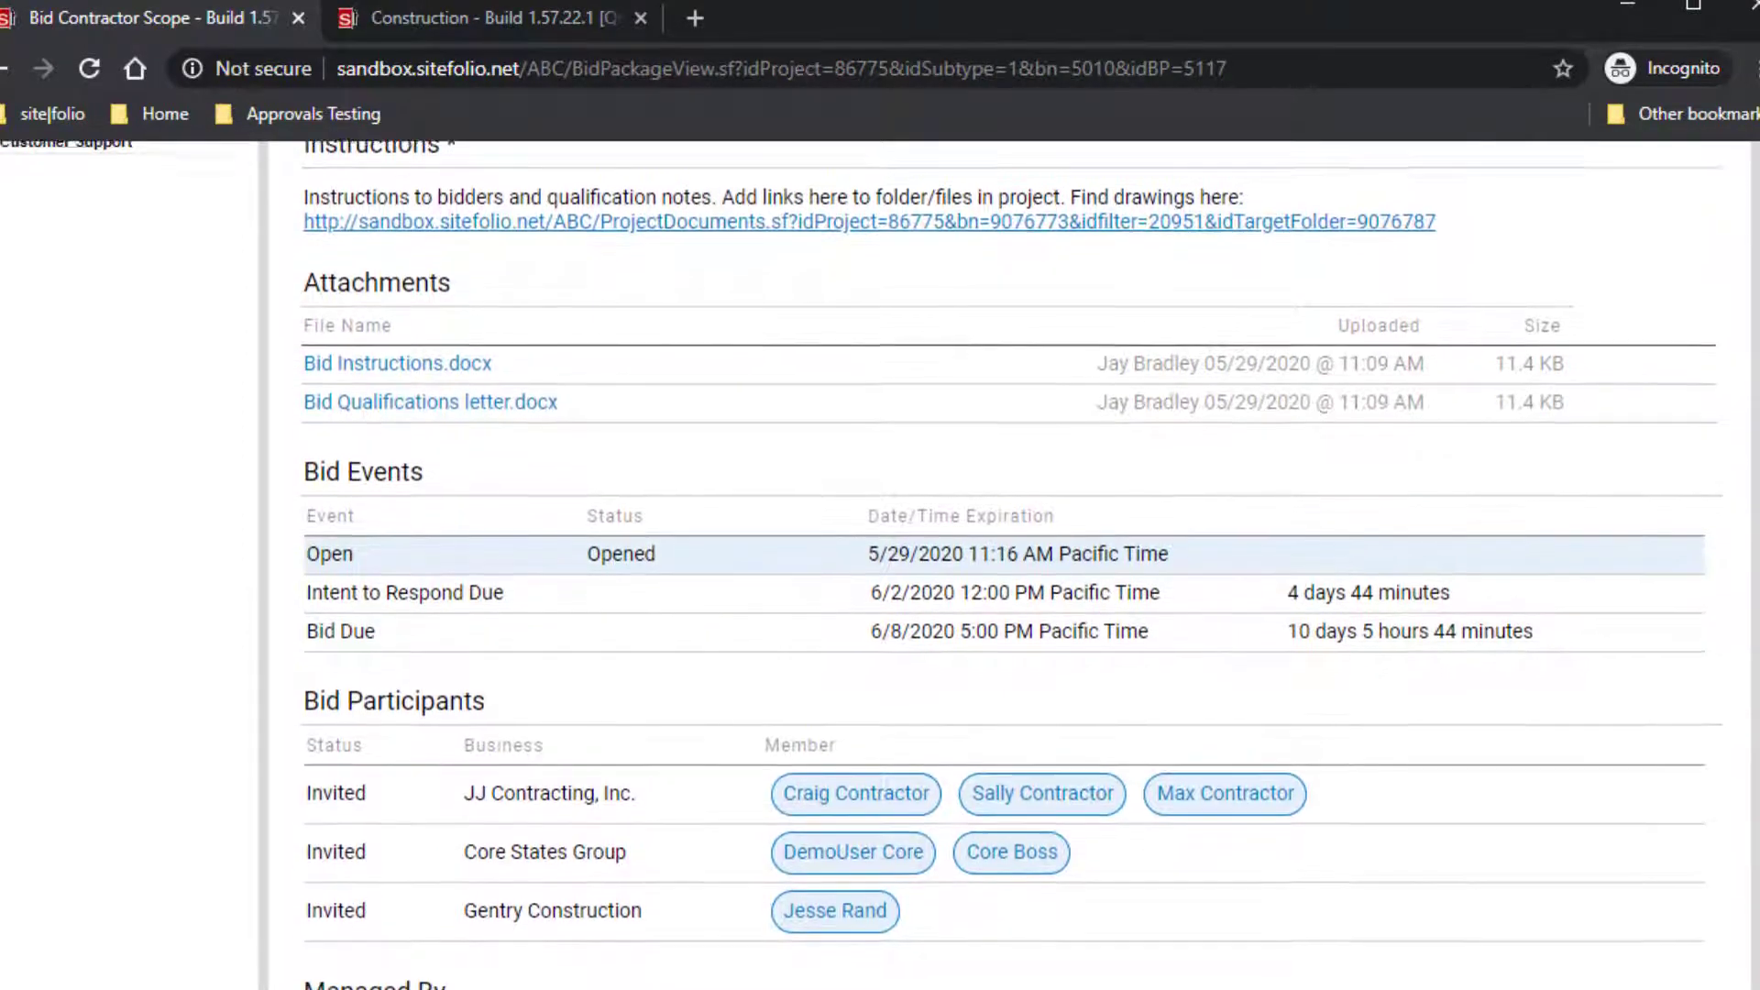
scroll(880, 564, "down", 1)
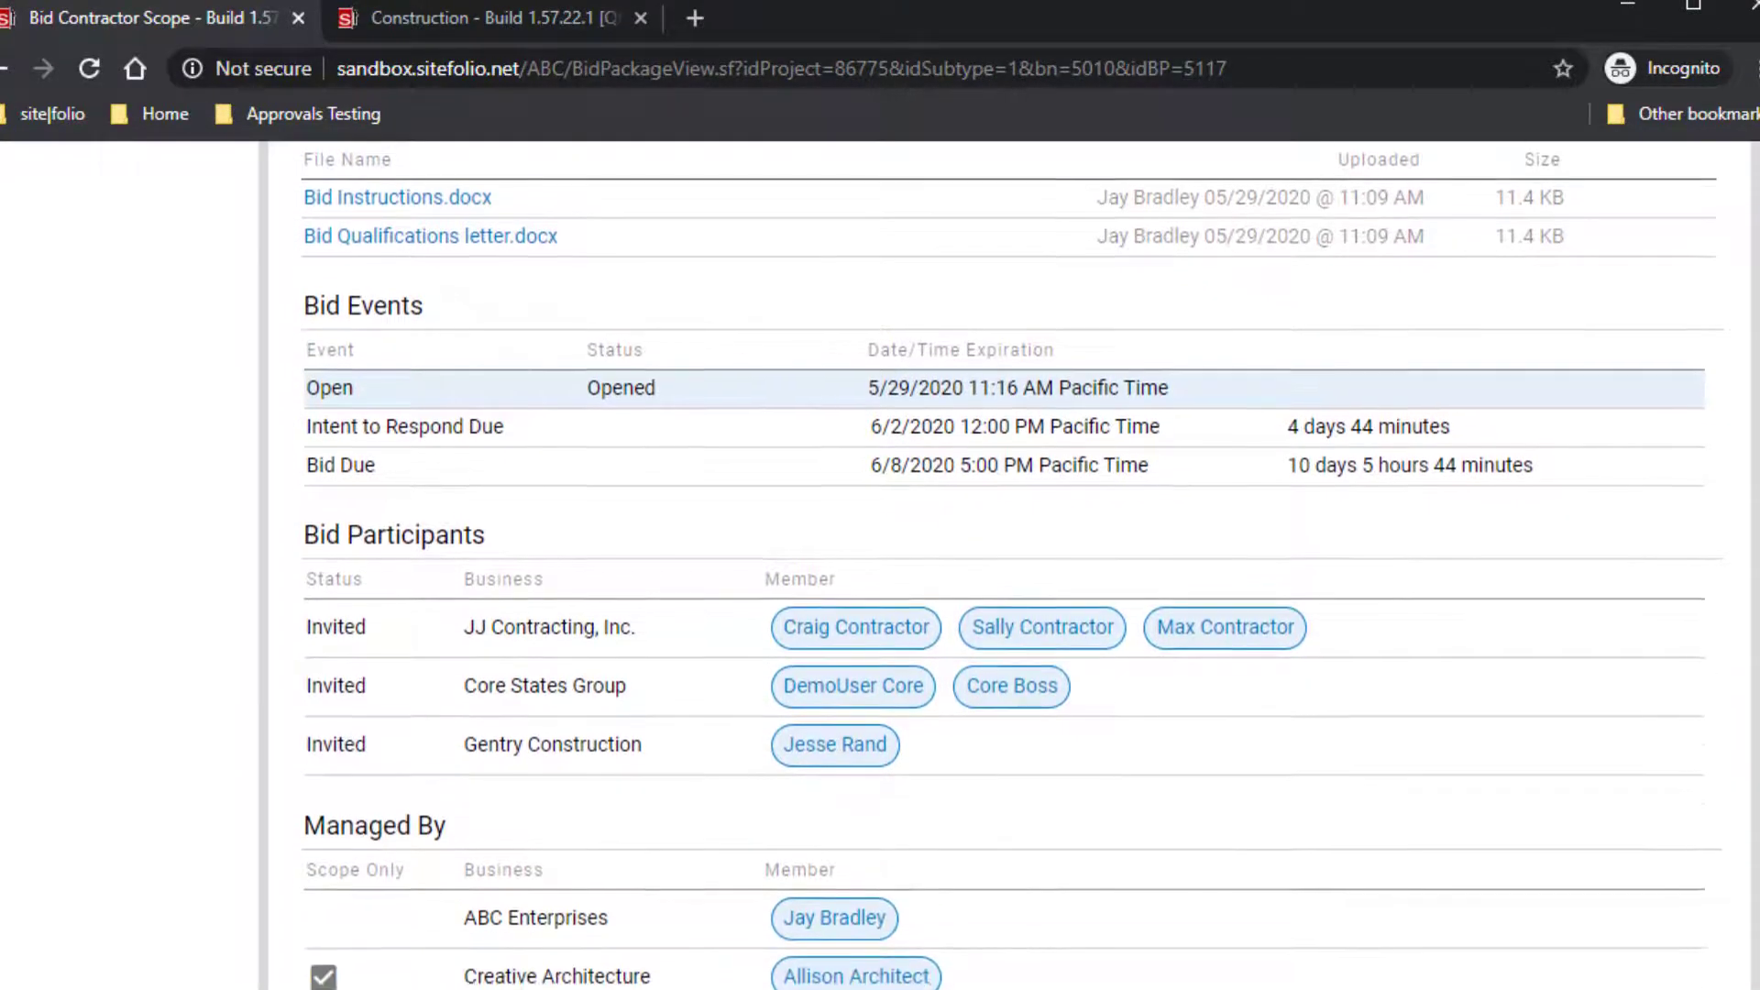
scroll(880, 564, "up", 8)
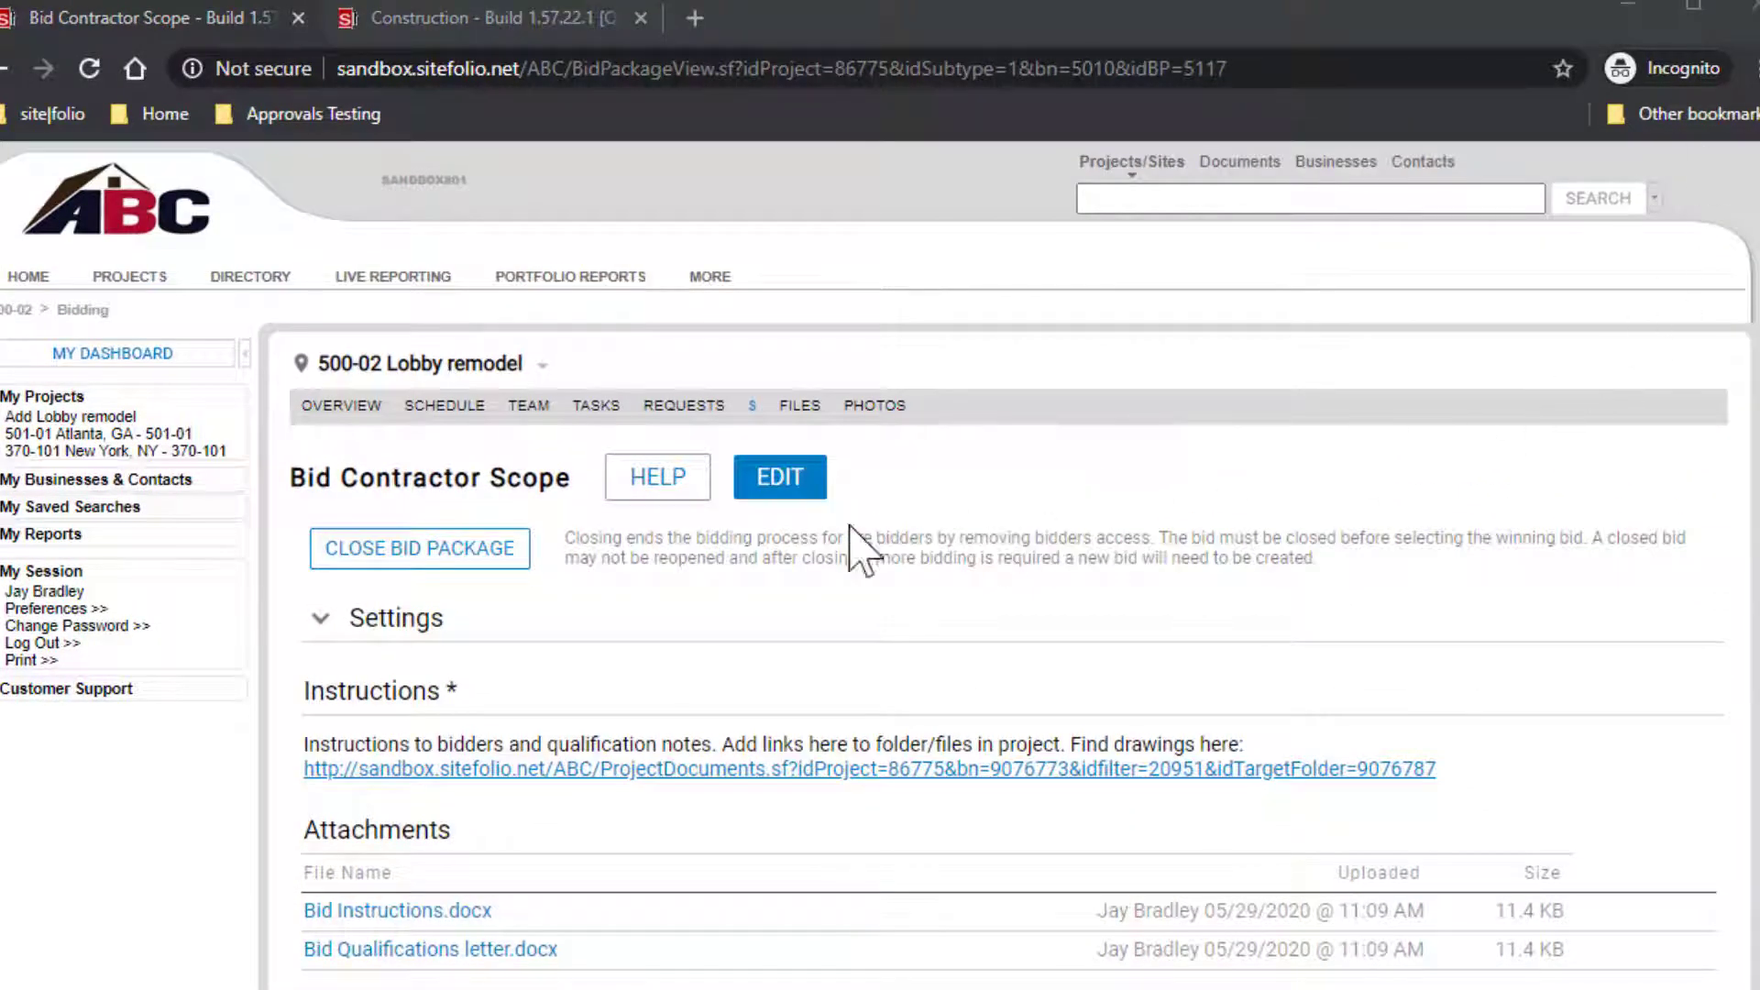
left_click(782, 481)
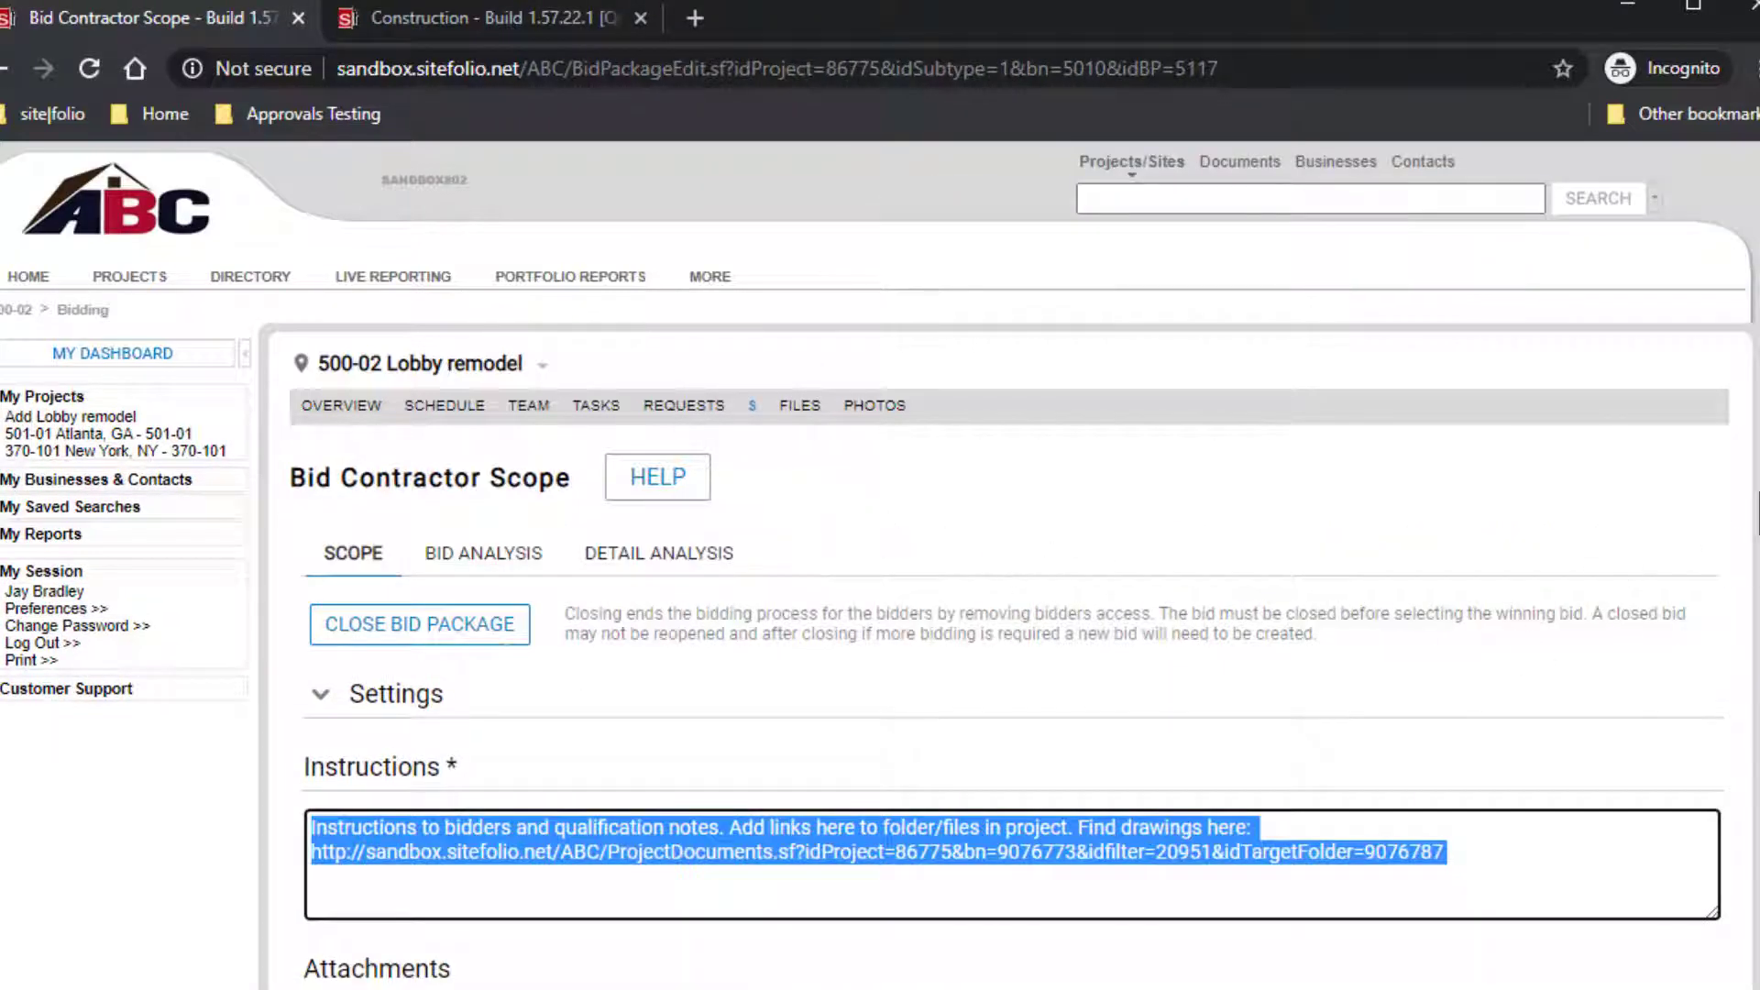
left_click(629, 561)
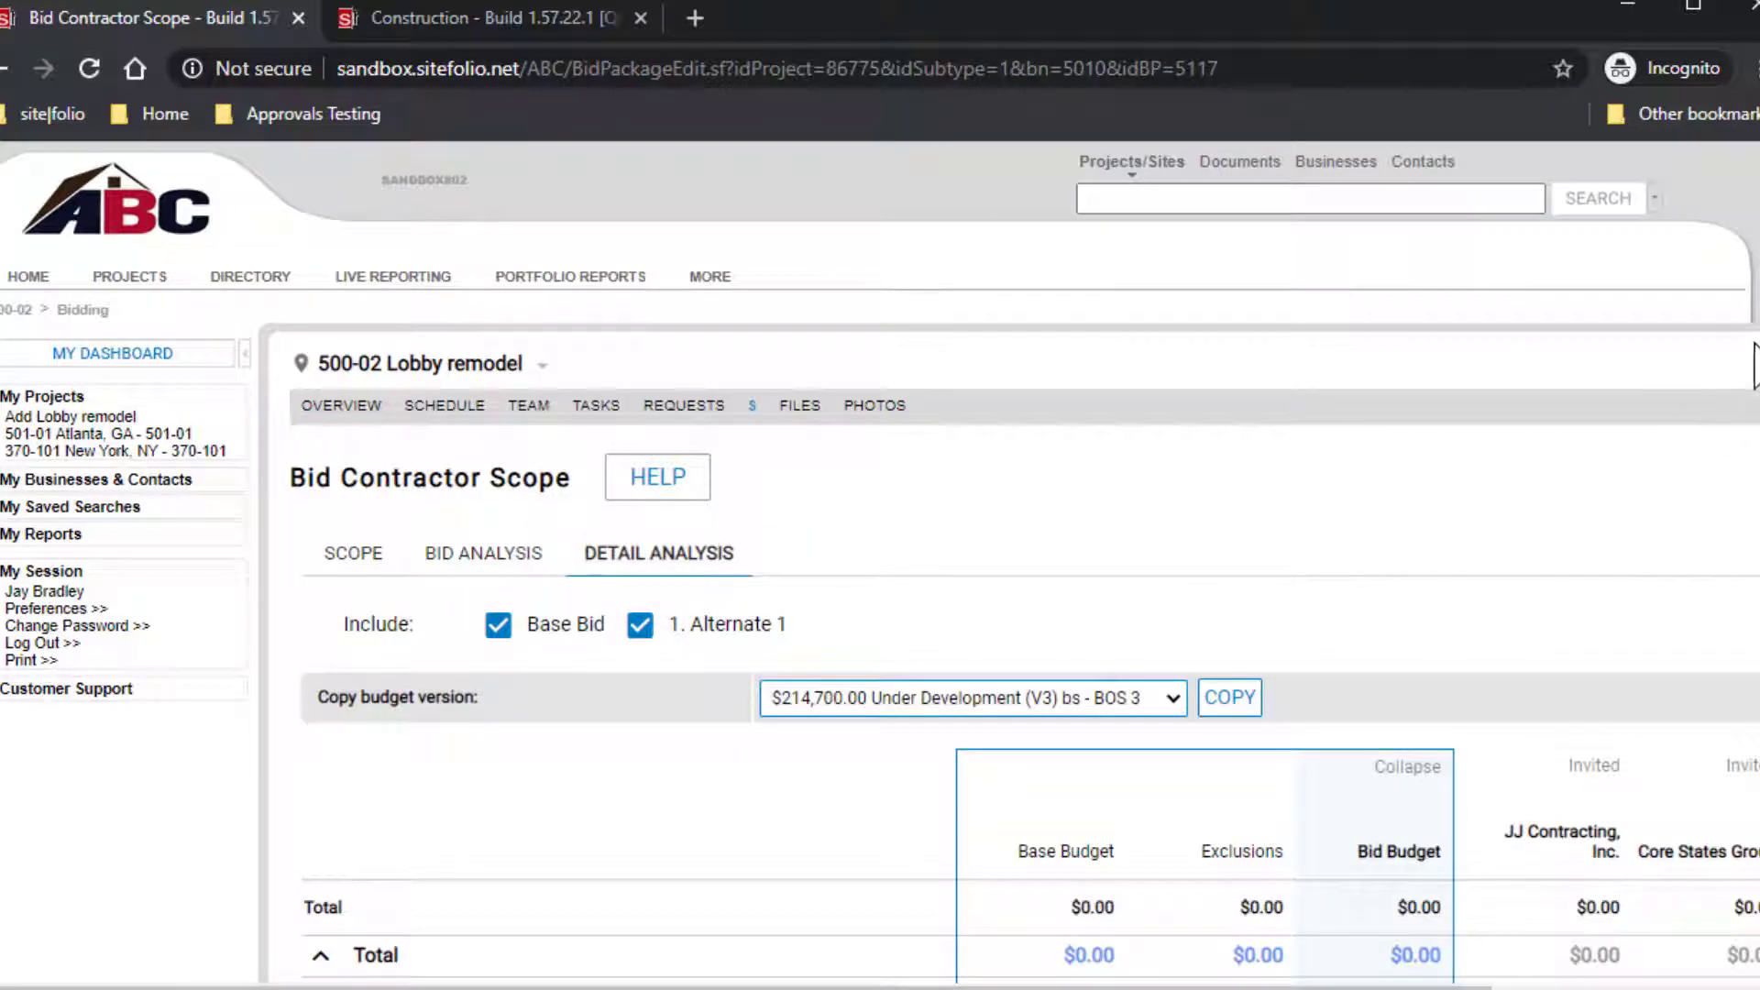
left_click(244, 356)
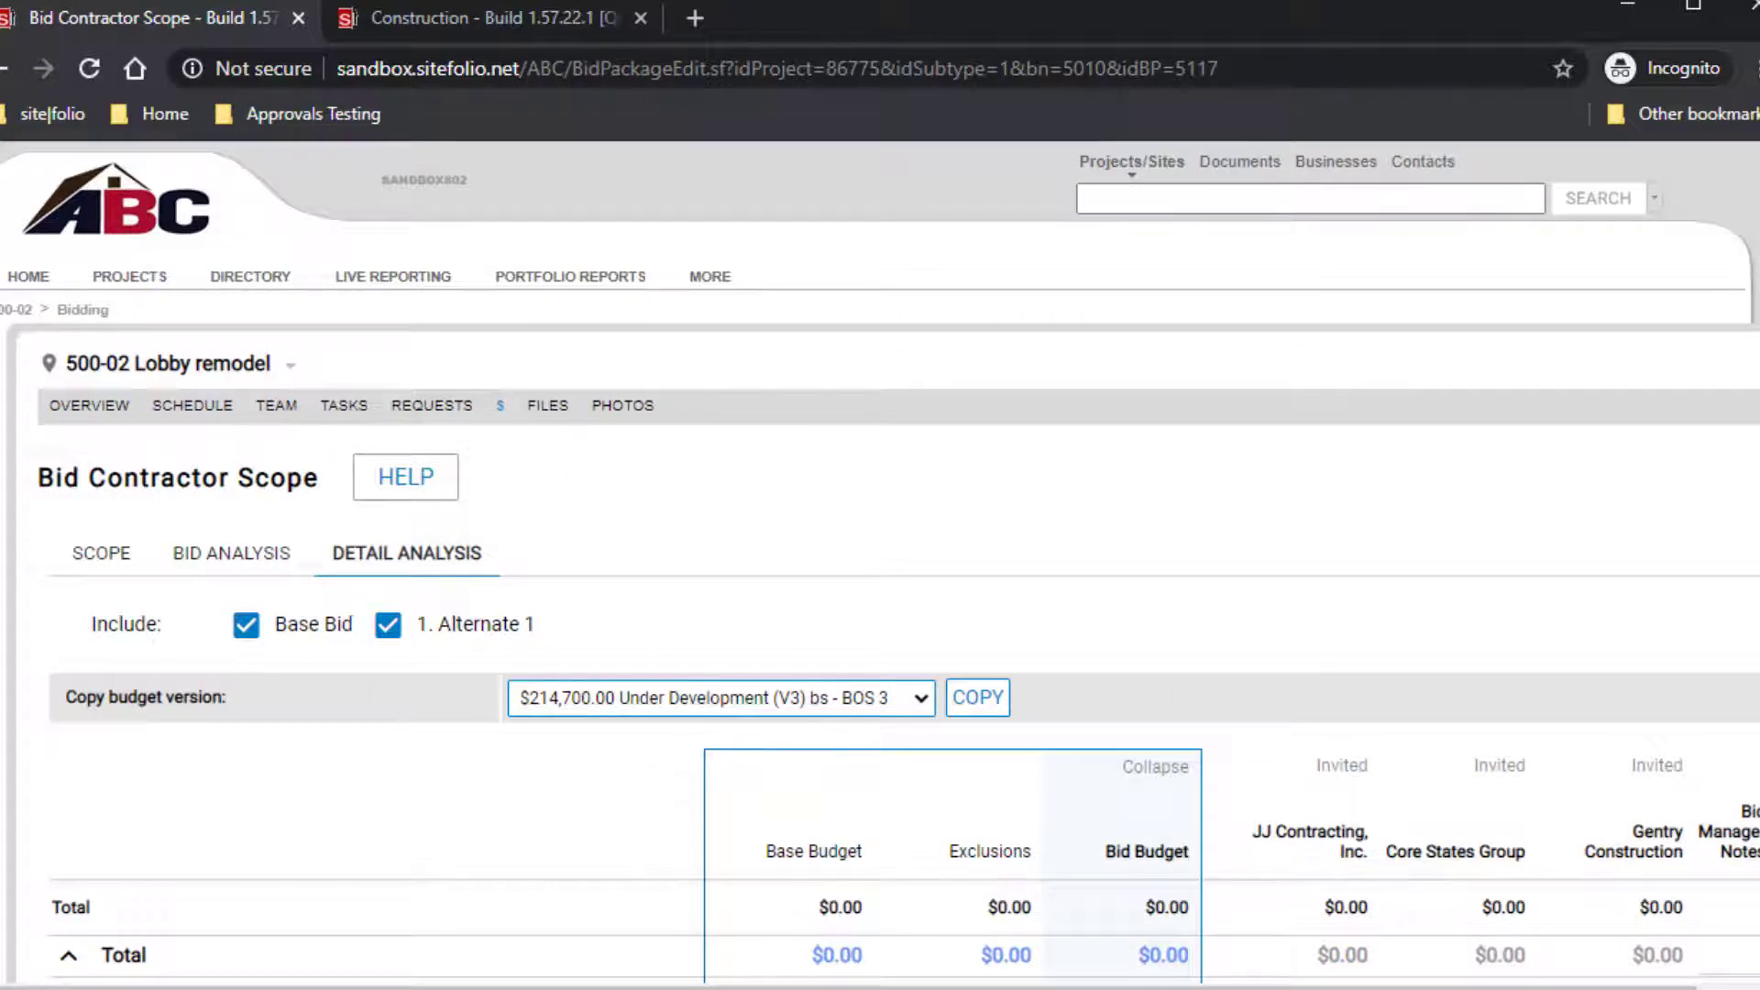
scroll(880, 564, "down", 3)
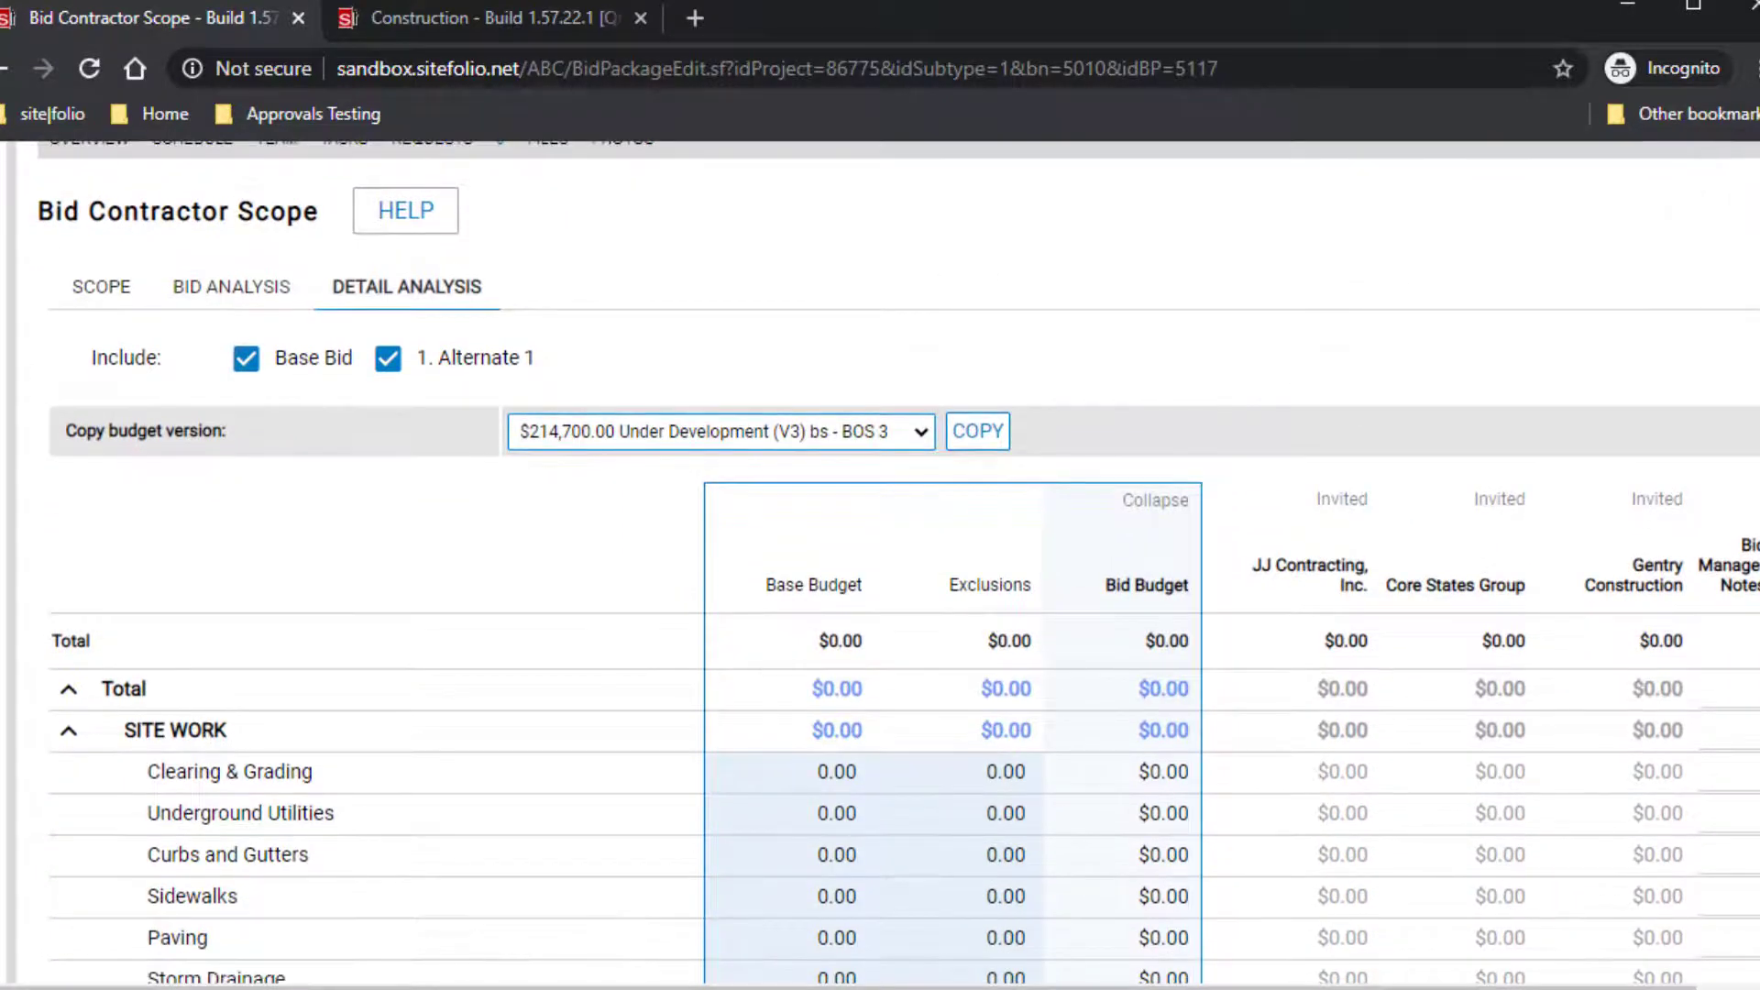
scroll(898, 563, "down", 1)
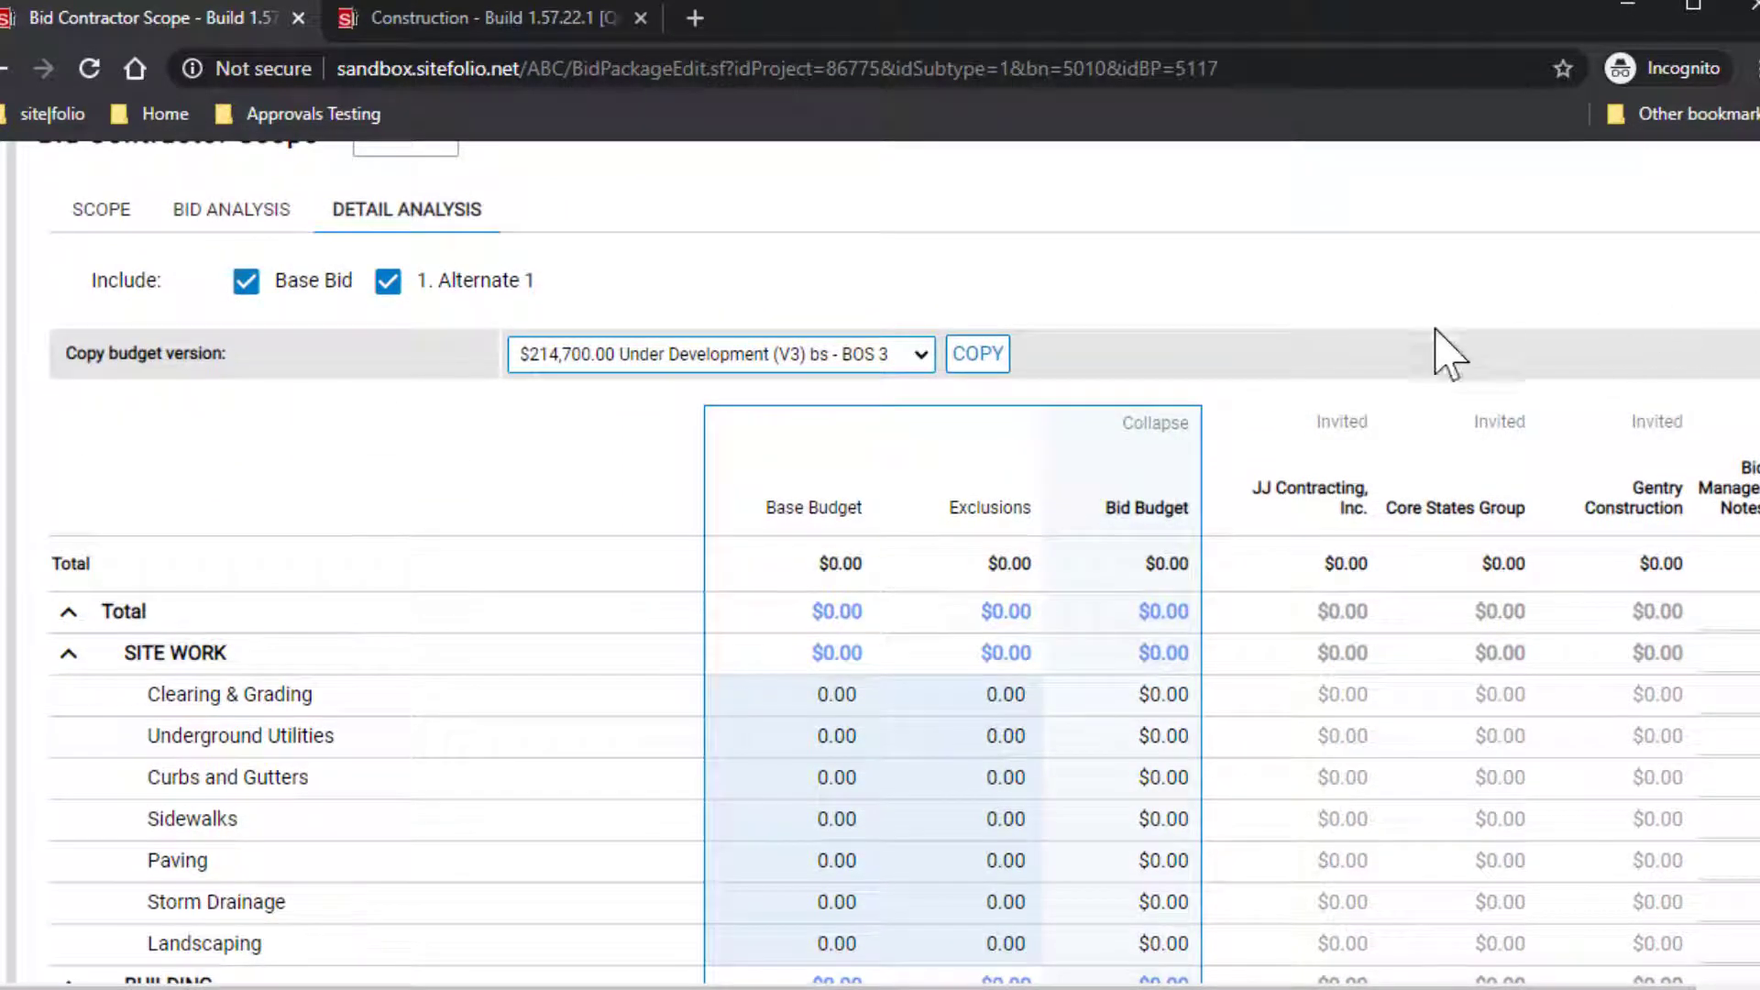
scroll(1136, 330, "up", 2)
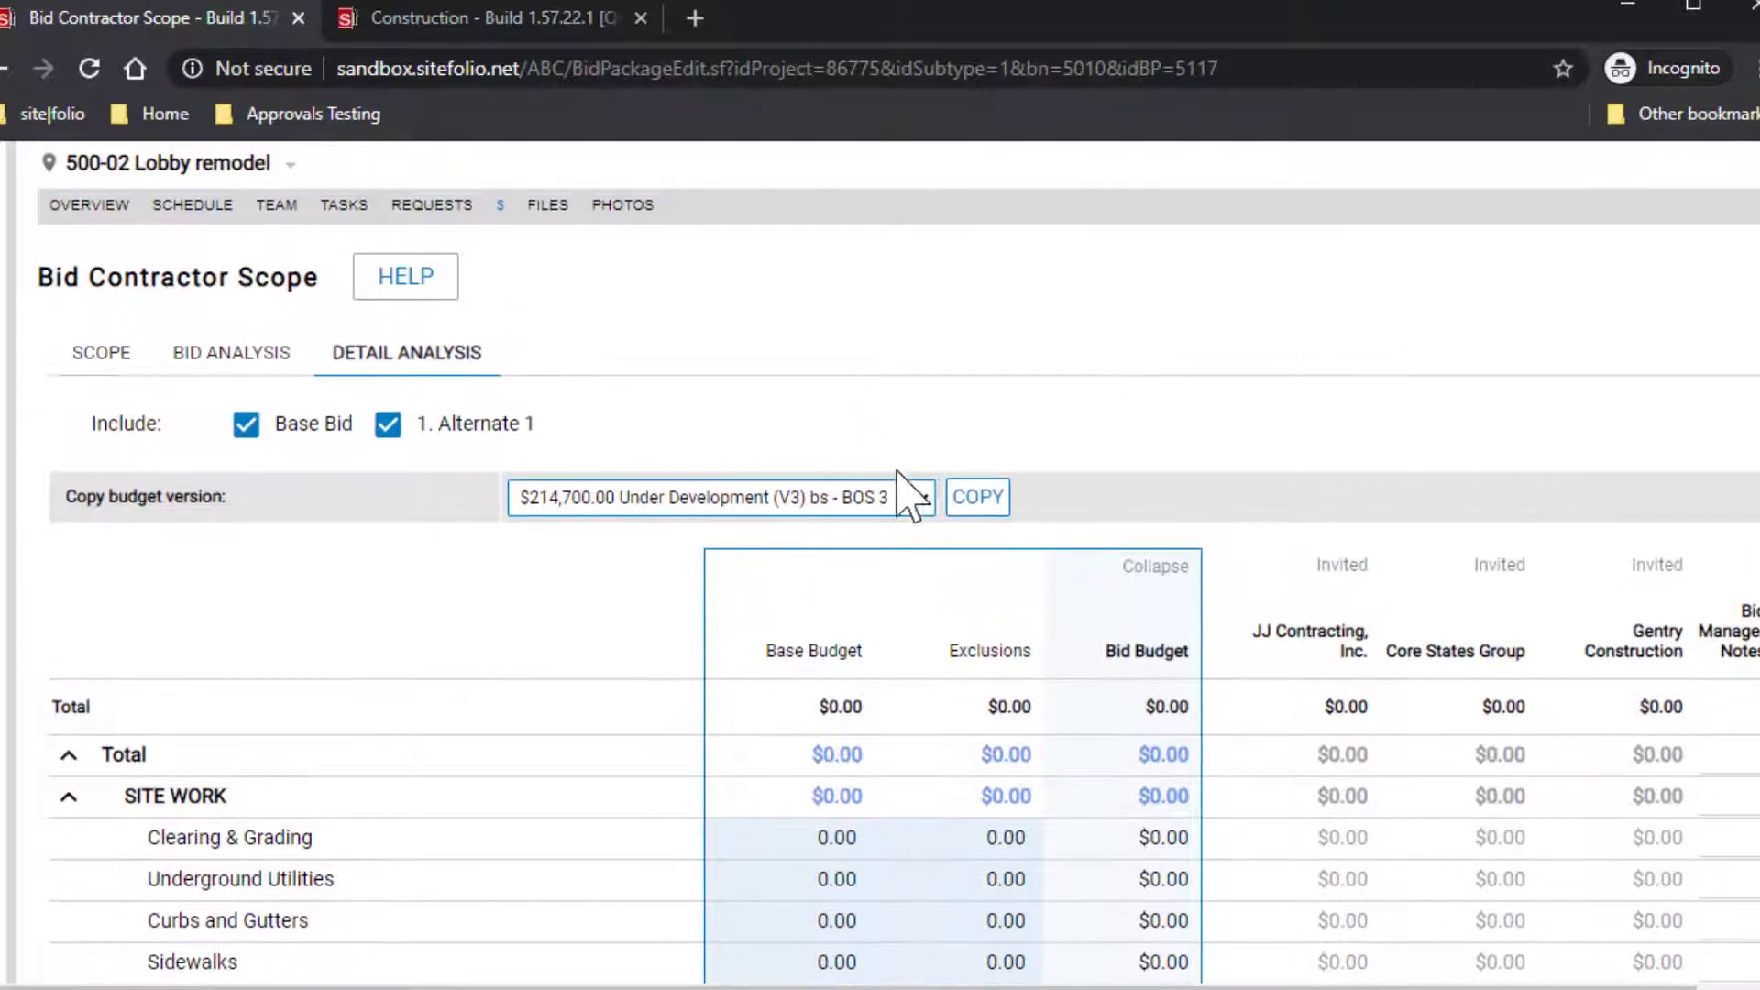
left_click(988, 506)
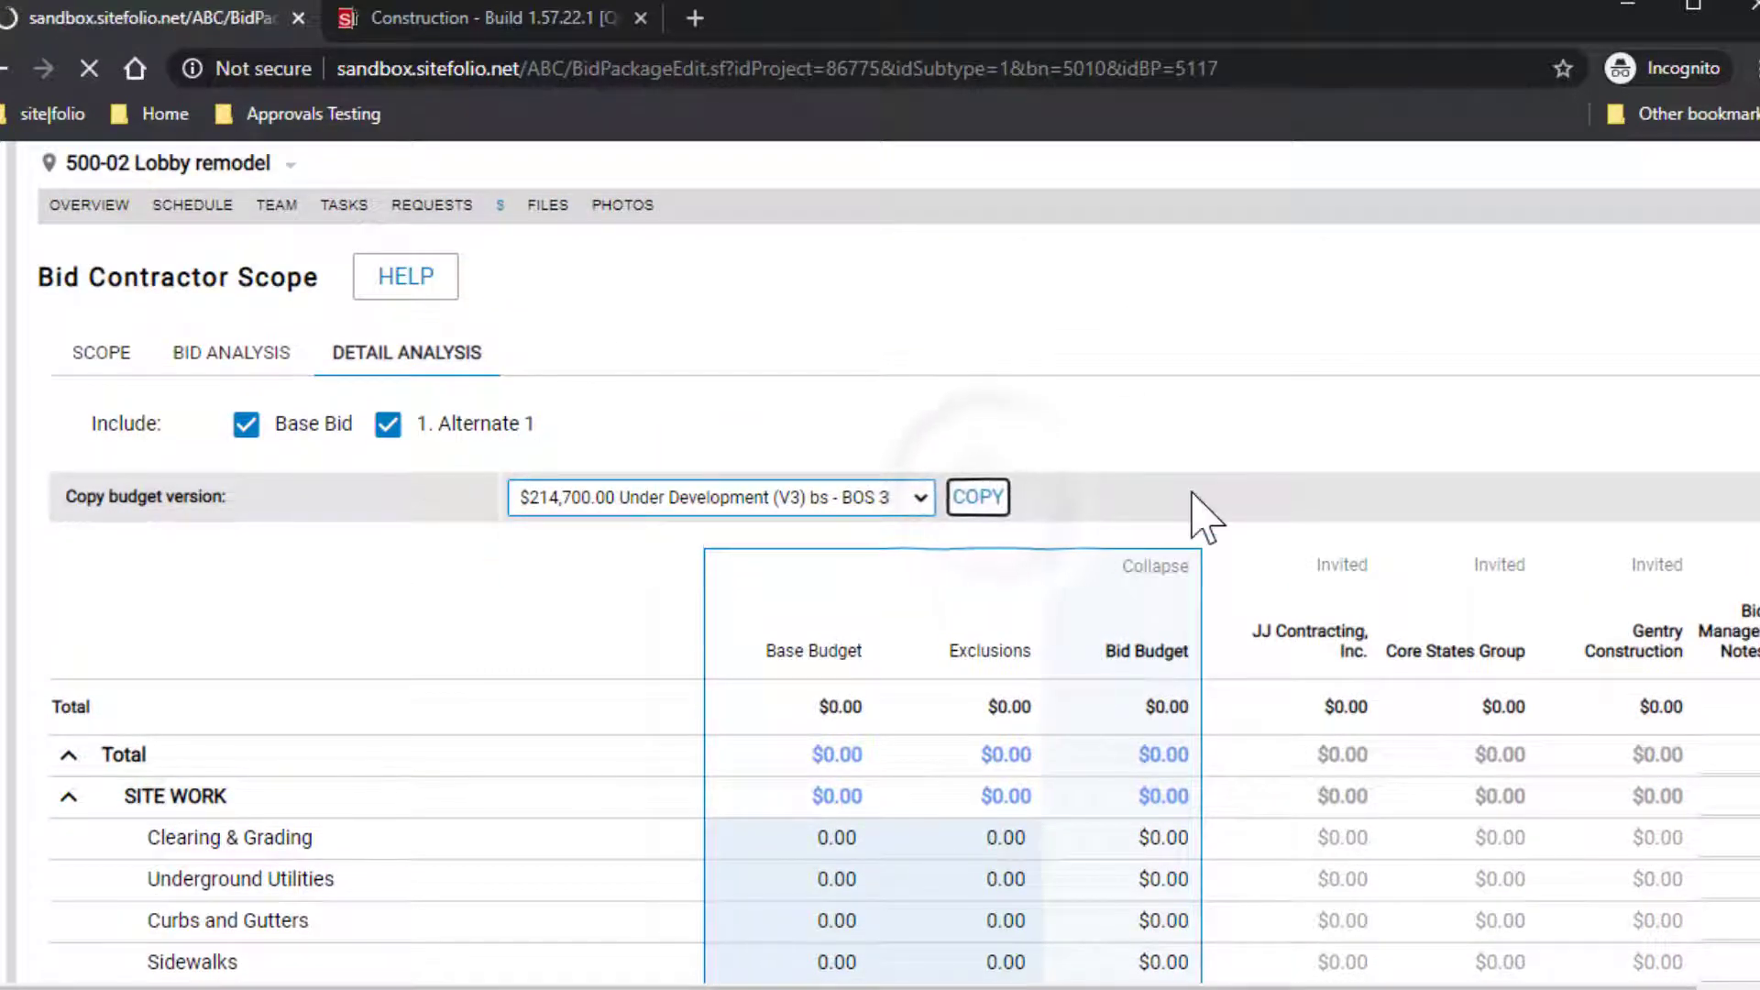
Step: Set the base budget of the Paving line under Site Work to 34500
scroll(1191, 495, "down", 6)
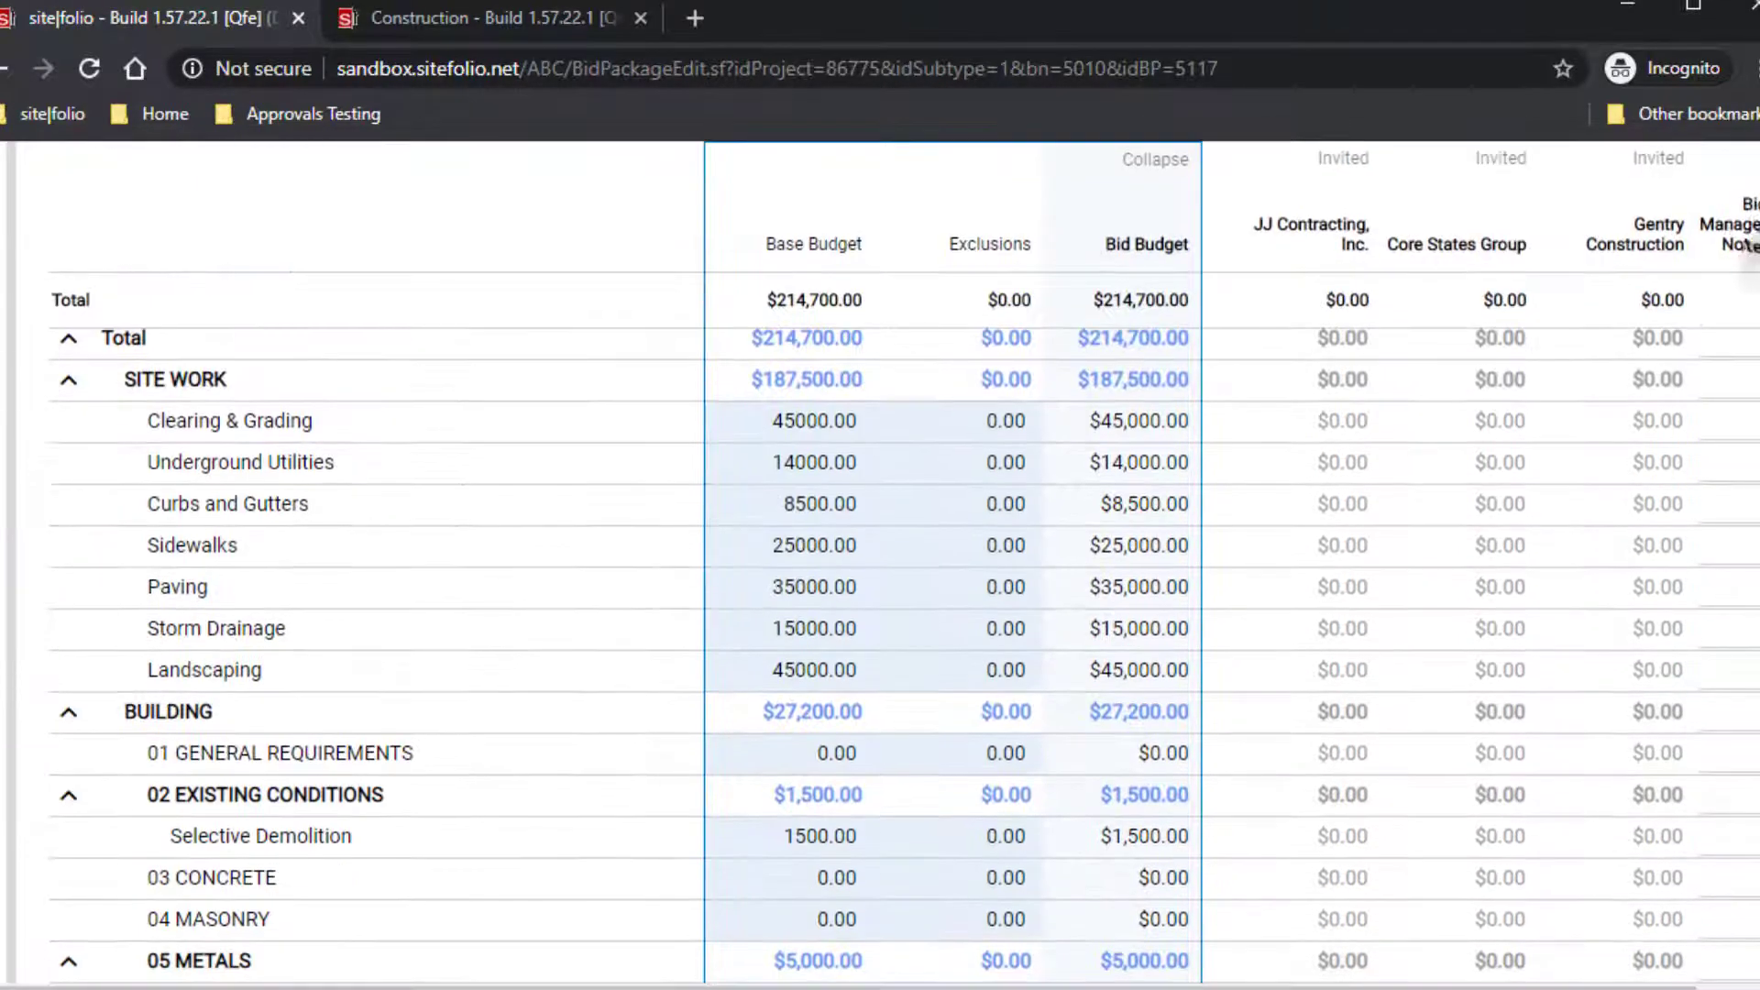
left_click(813, 589)
type("34500")
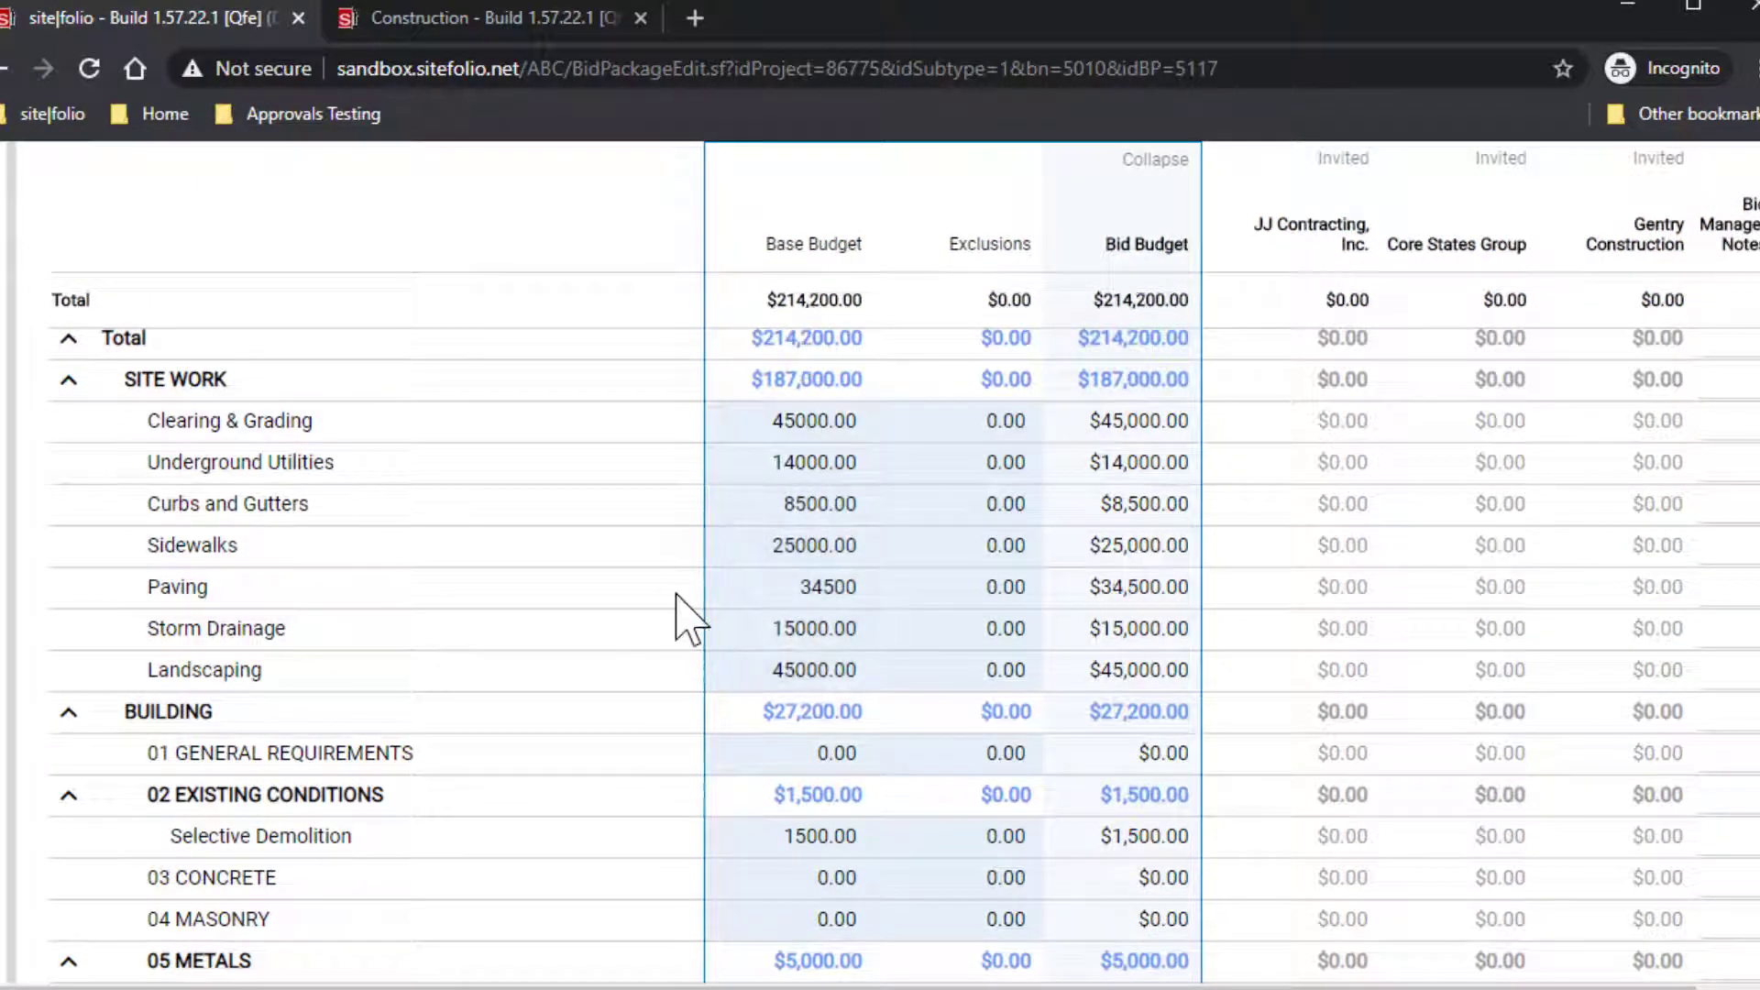
Step: Enter a bid manager note on the Clearing & Grading line and save the bid package
scroll(902, 655, "down", 7)
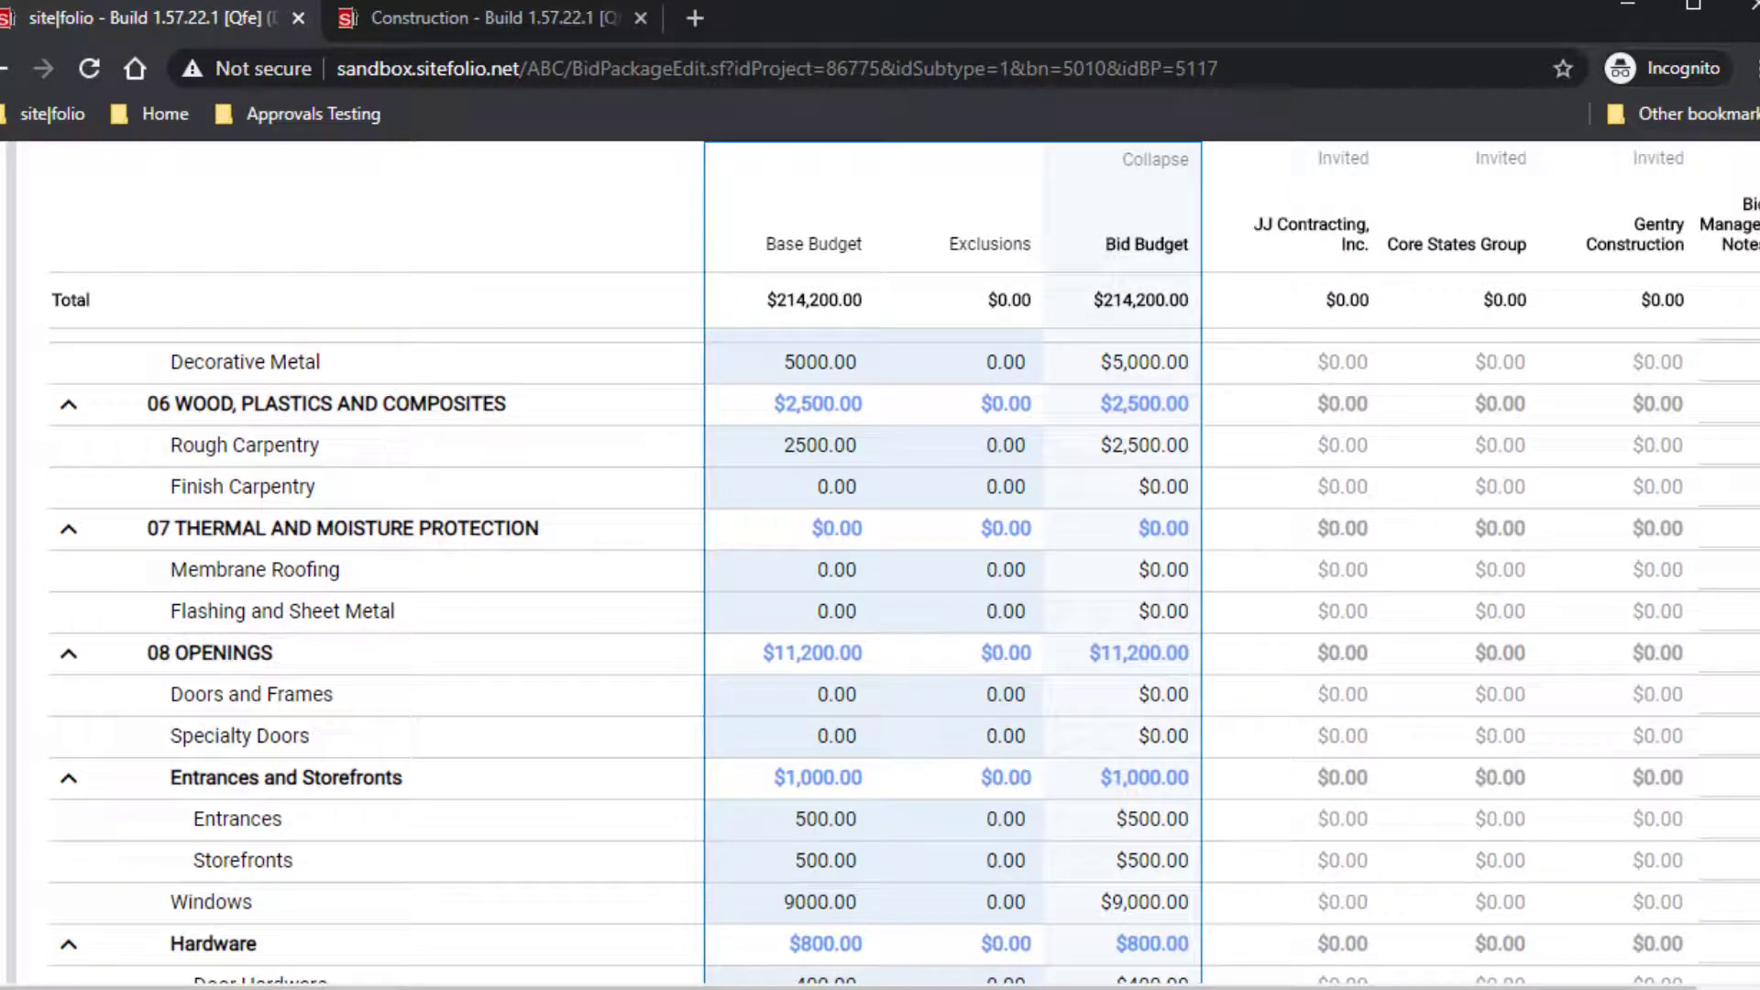
scroll(870, 657, "up", 9)
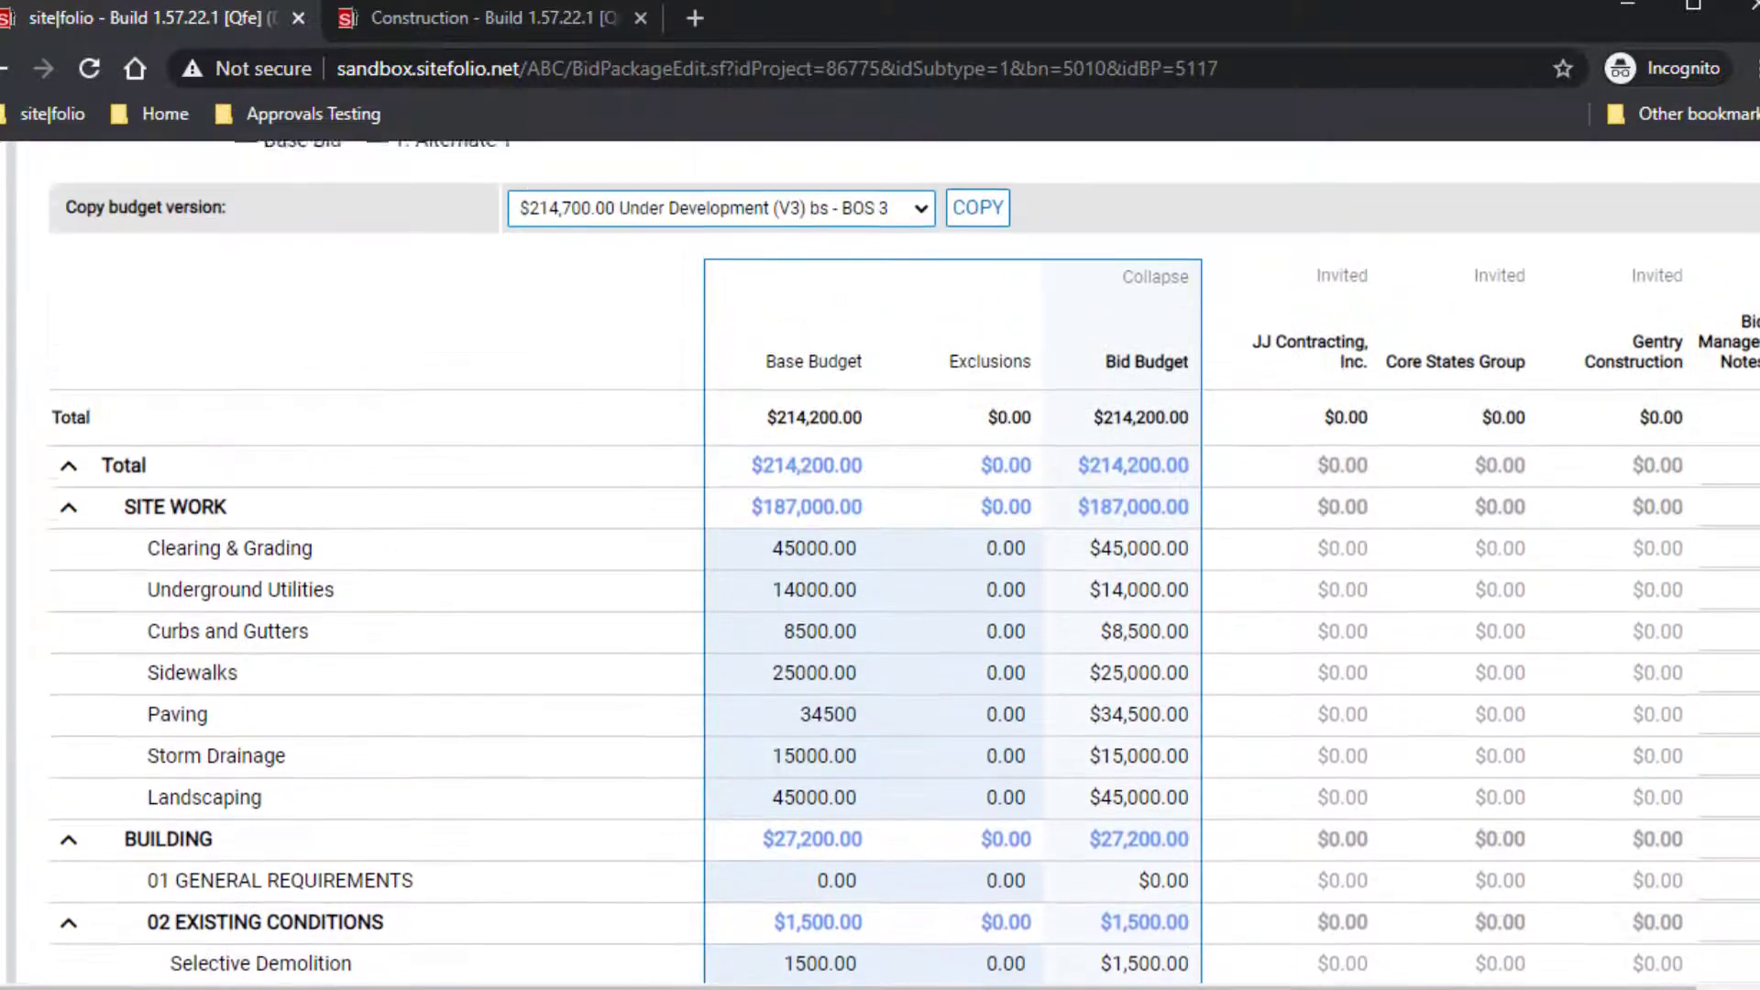
scroll(903, 654, "up", 1)
left_click_drag(1503, 988, 1554, 988)
left_click(1691, 597)
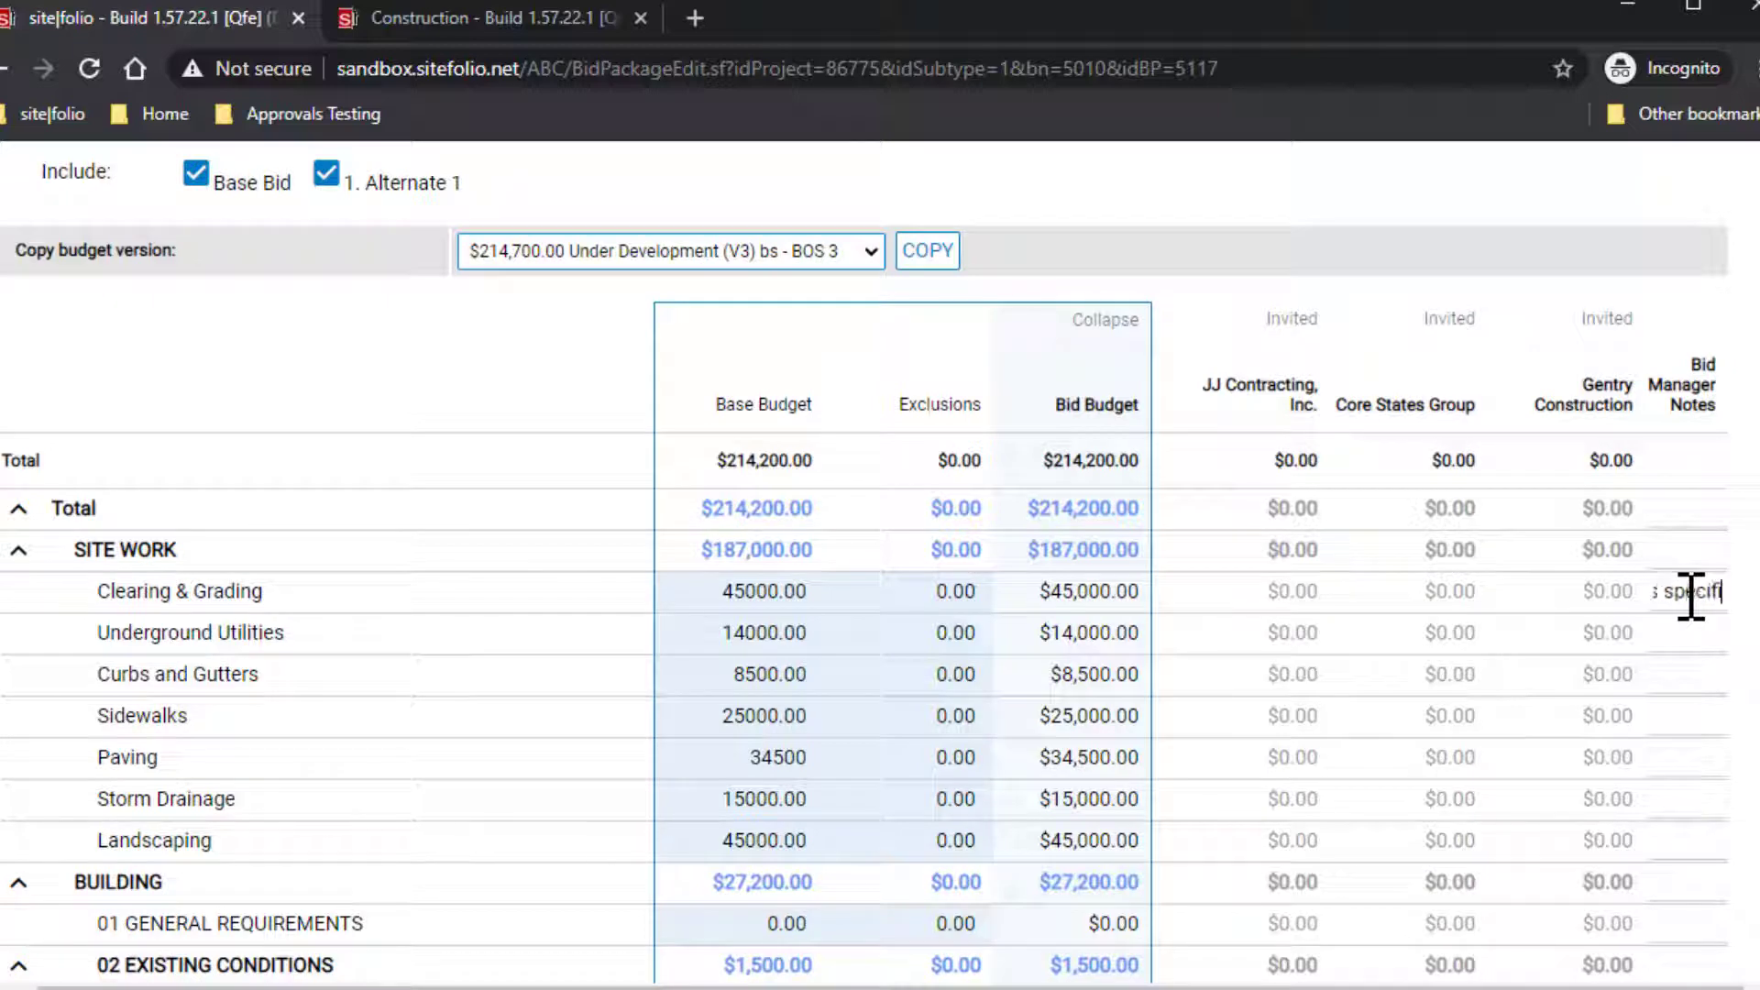
left_click_drag(1755, 341, 1755, 349)
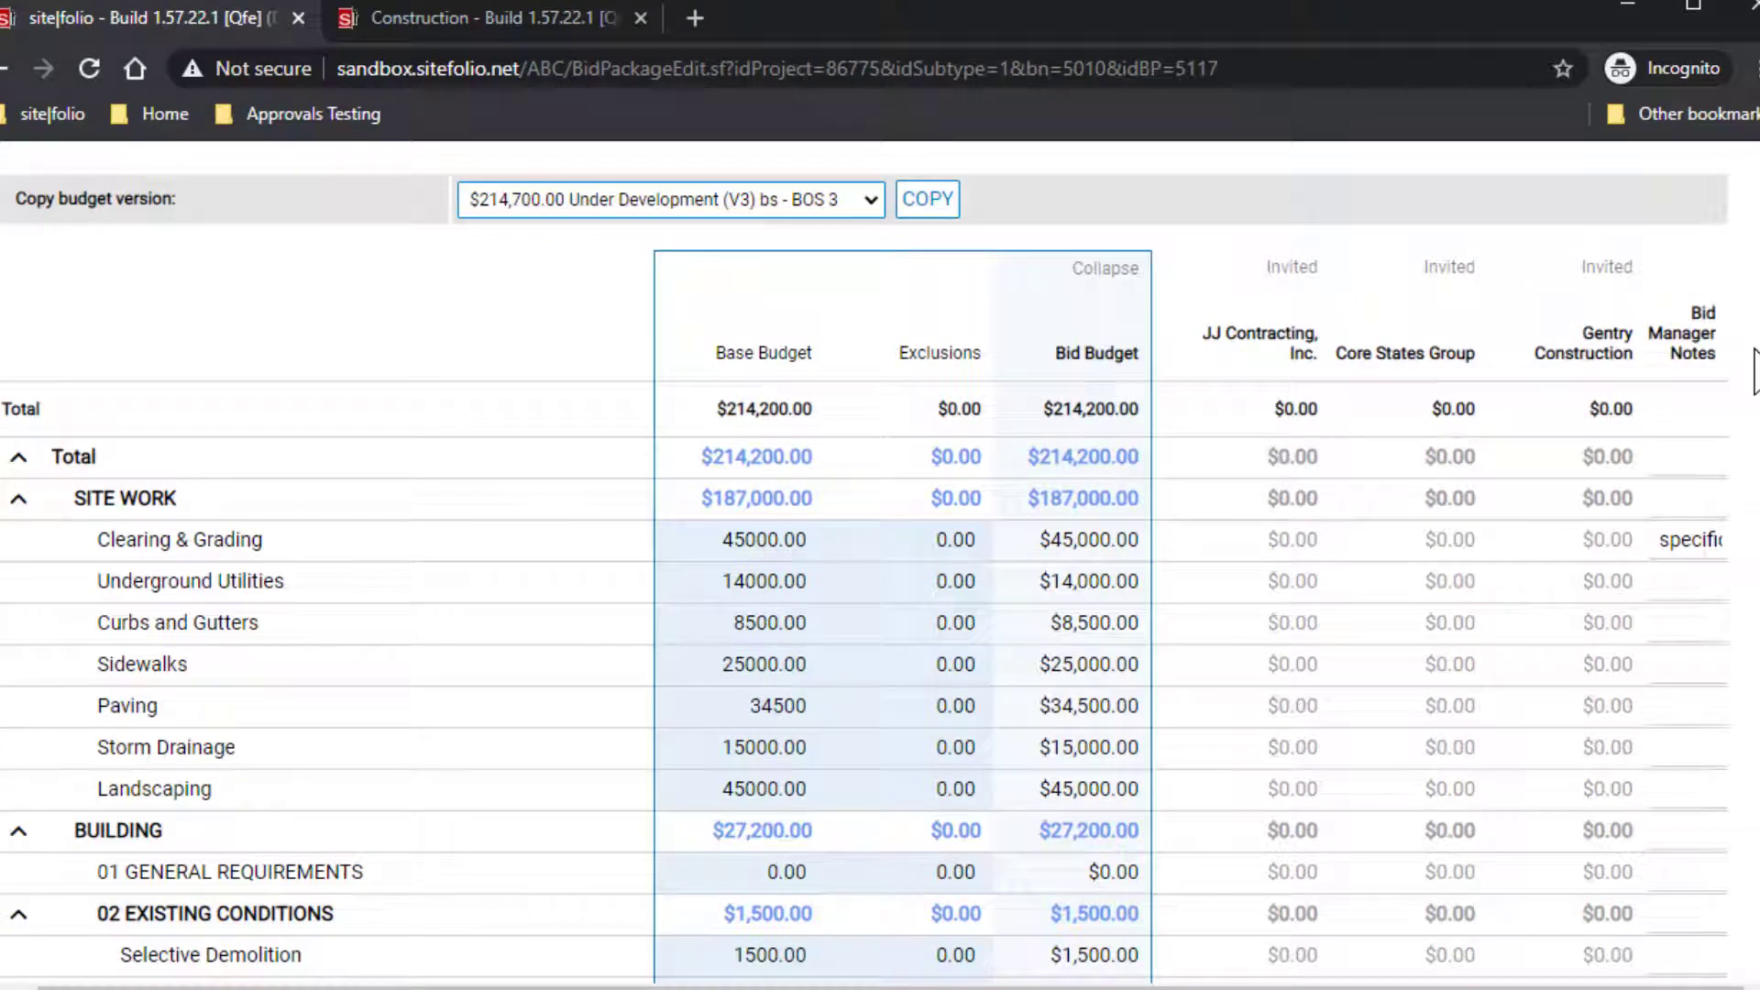
scroll(1754, 371, "down", 20)
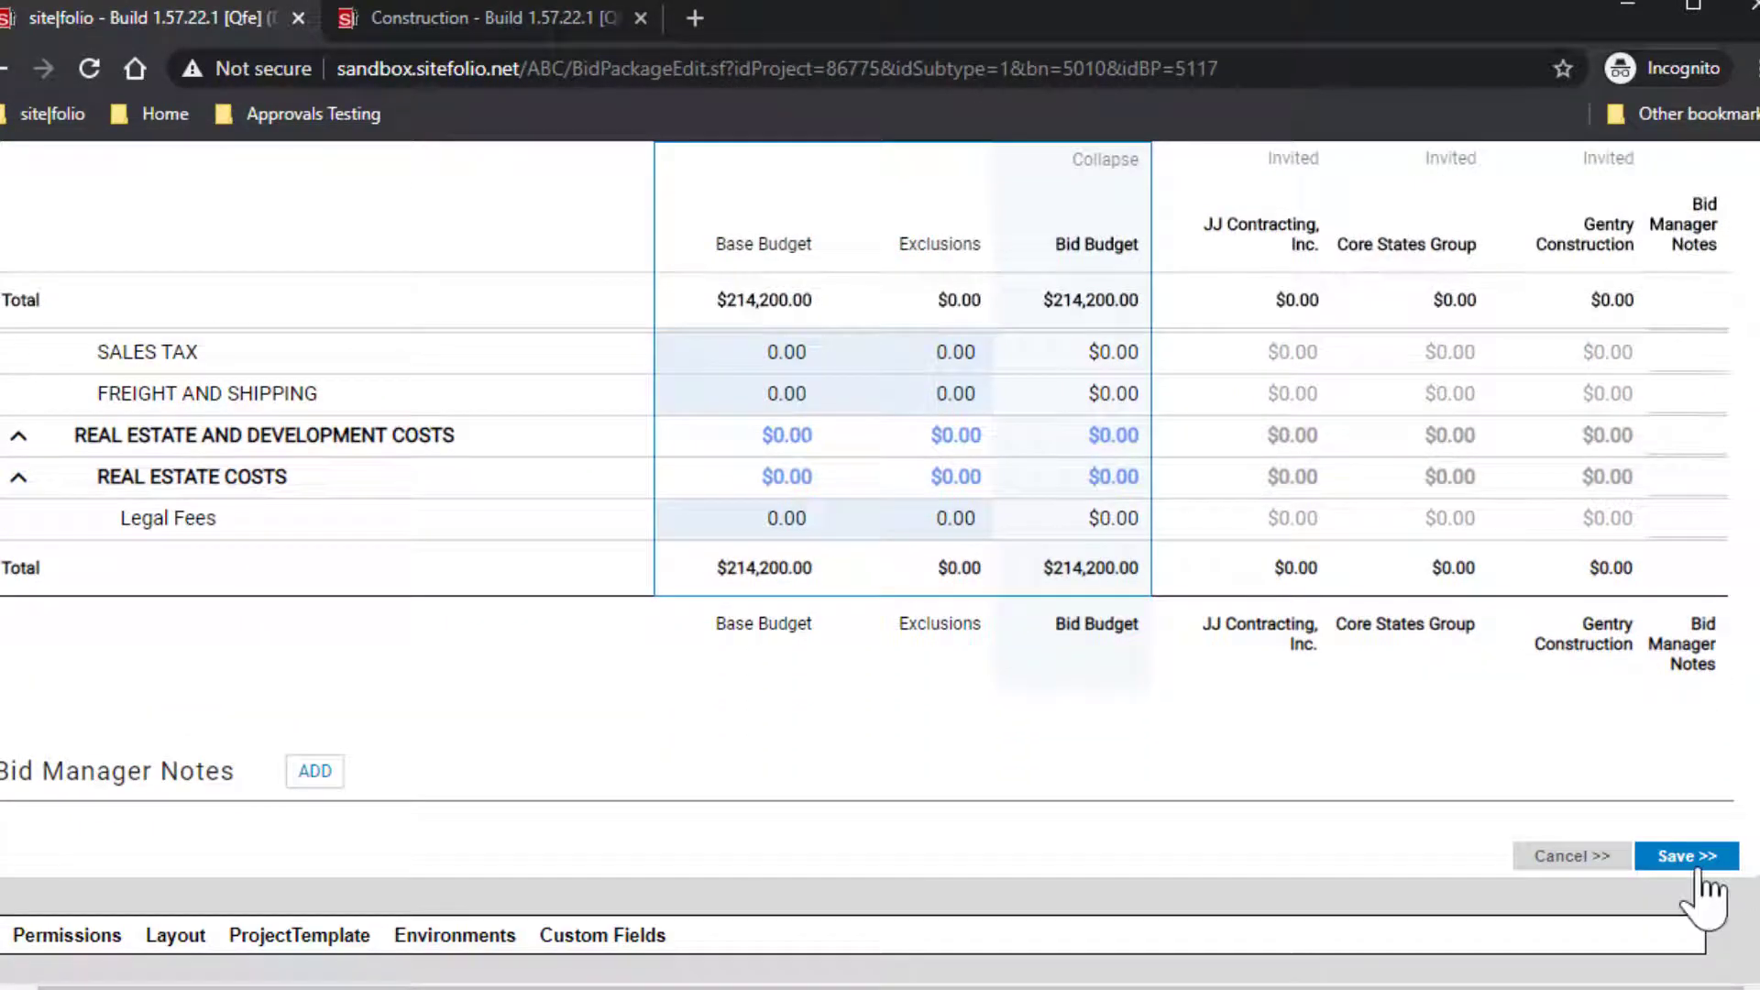
left_click(1698, 866)
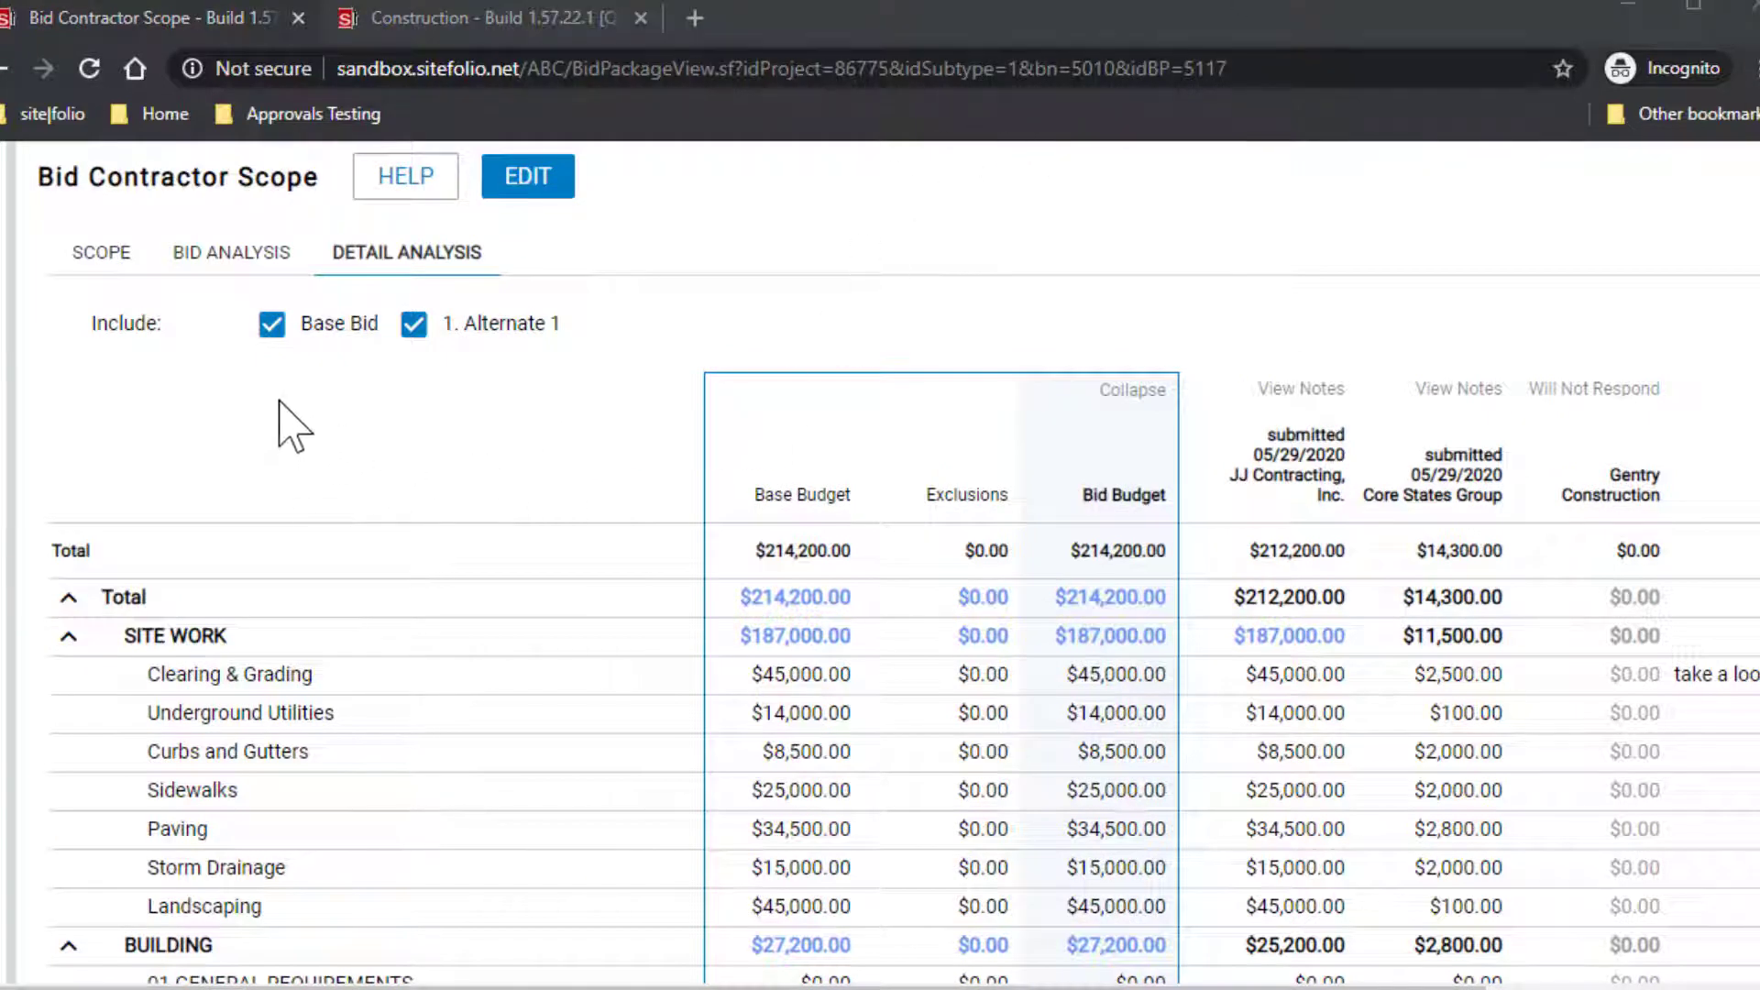
Step: Compare the submitted bids without Alternate 1 and without the Base Bid, including each again after checking it
left_click(405, 333)
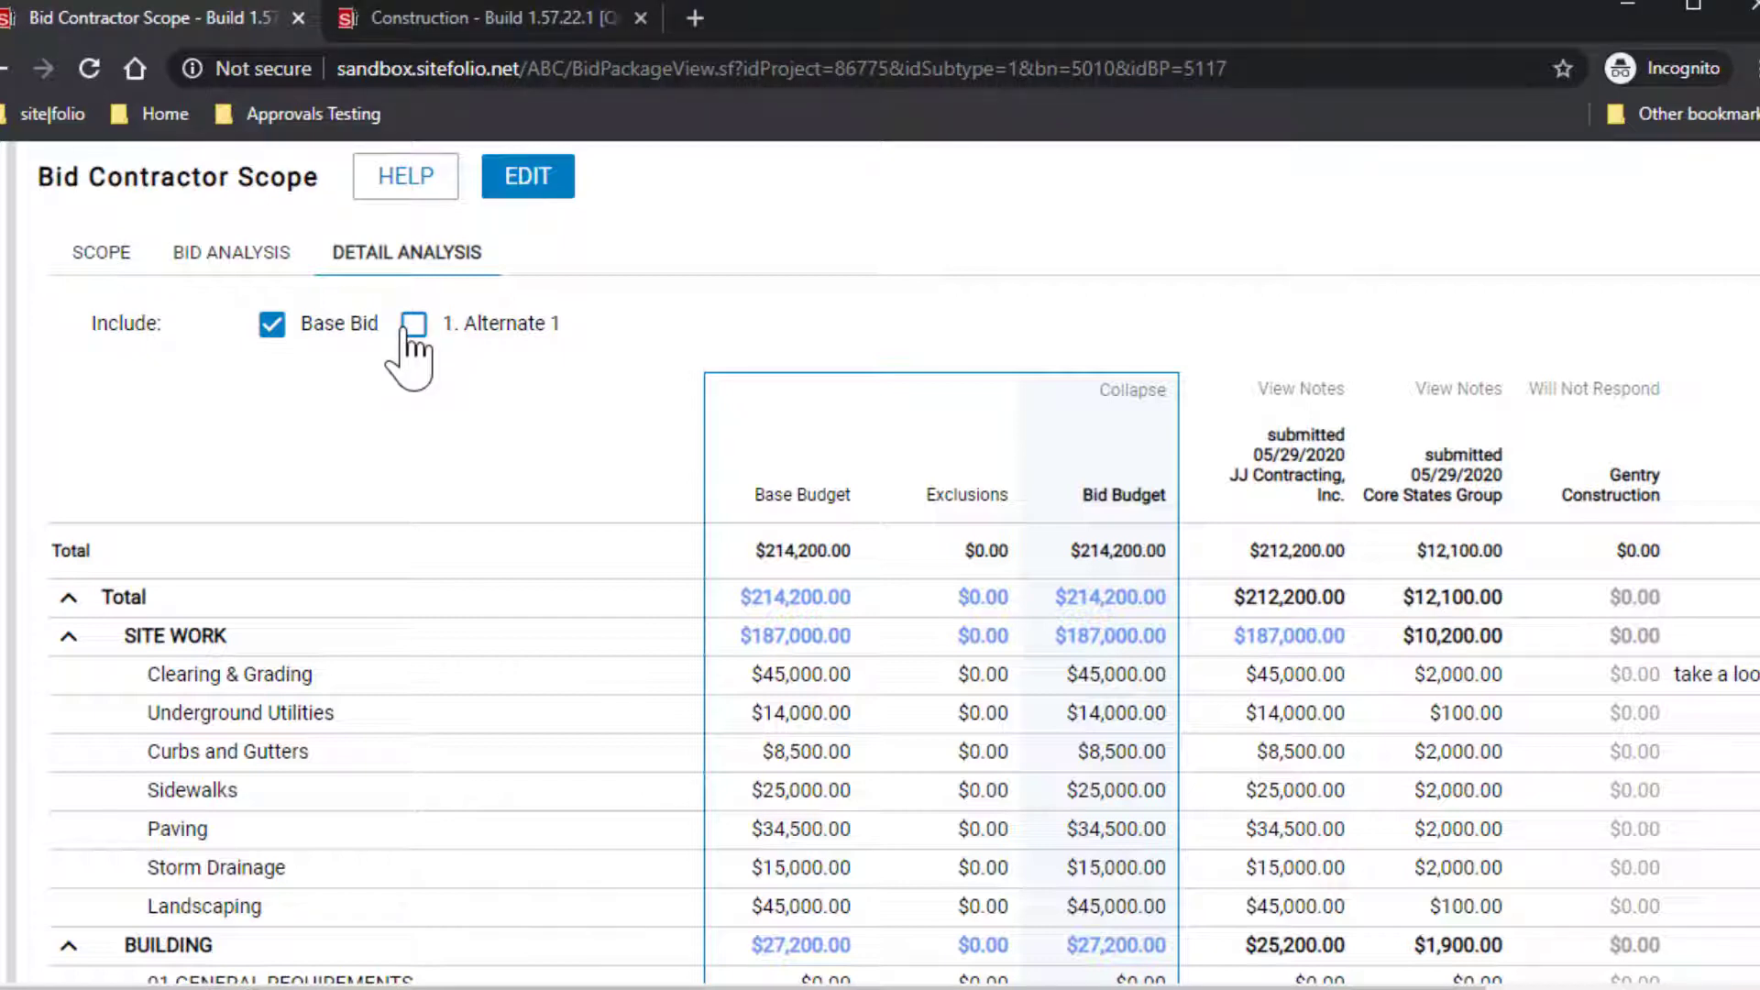
left_click(409, 340)
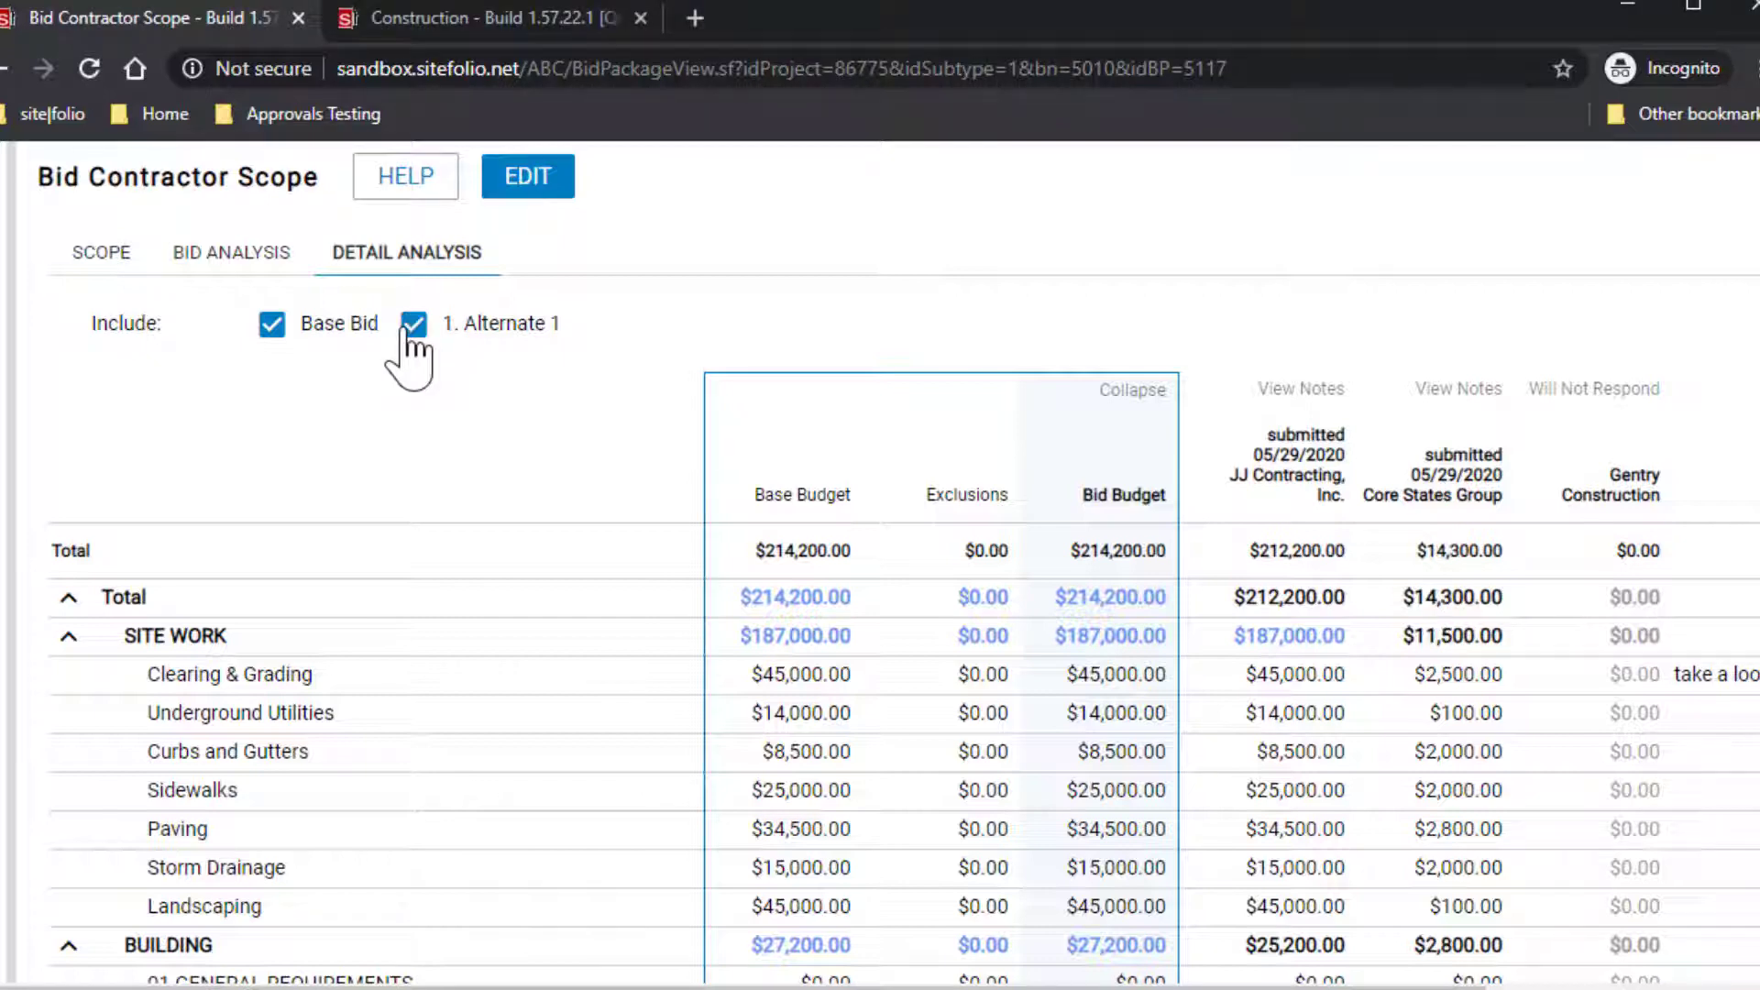
left_click(272, 326)
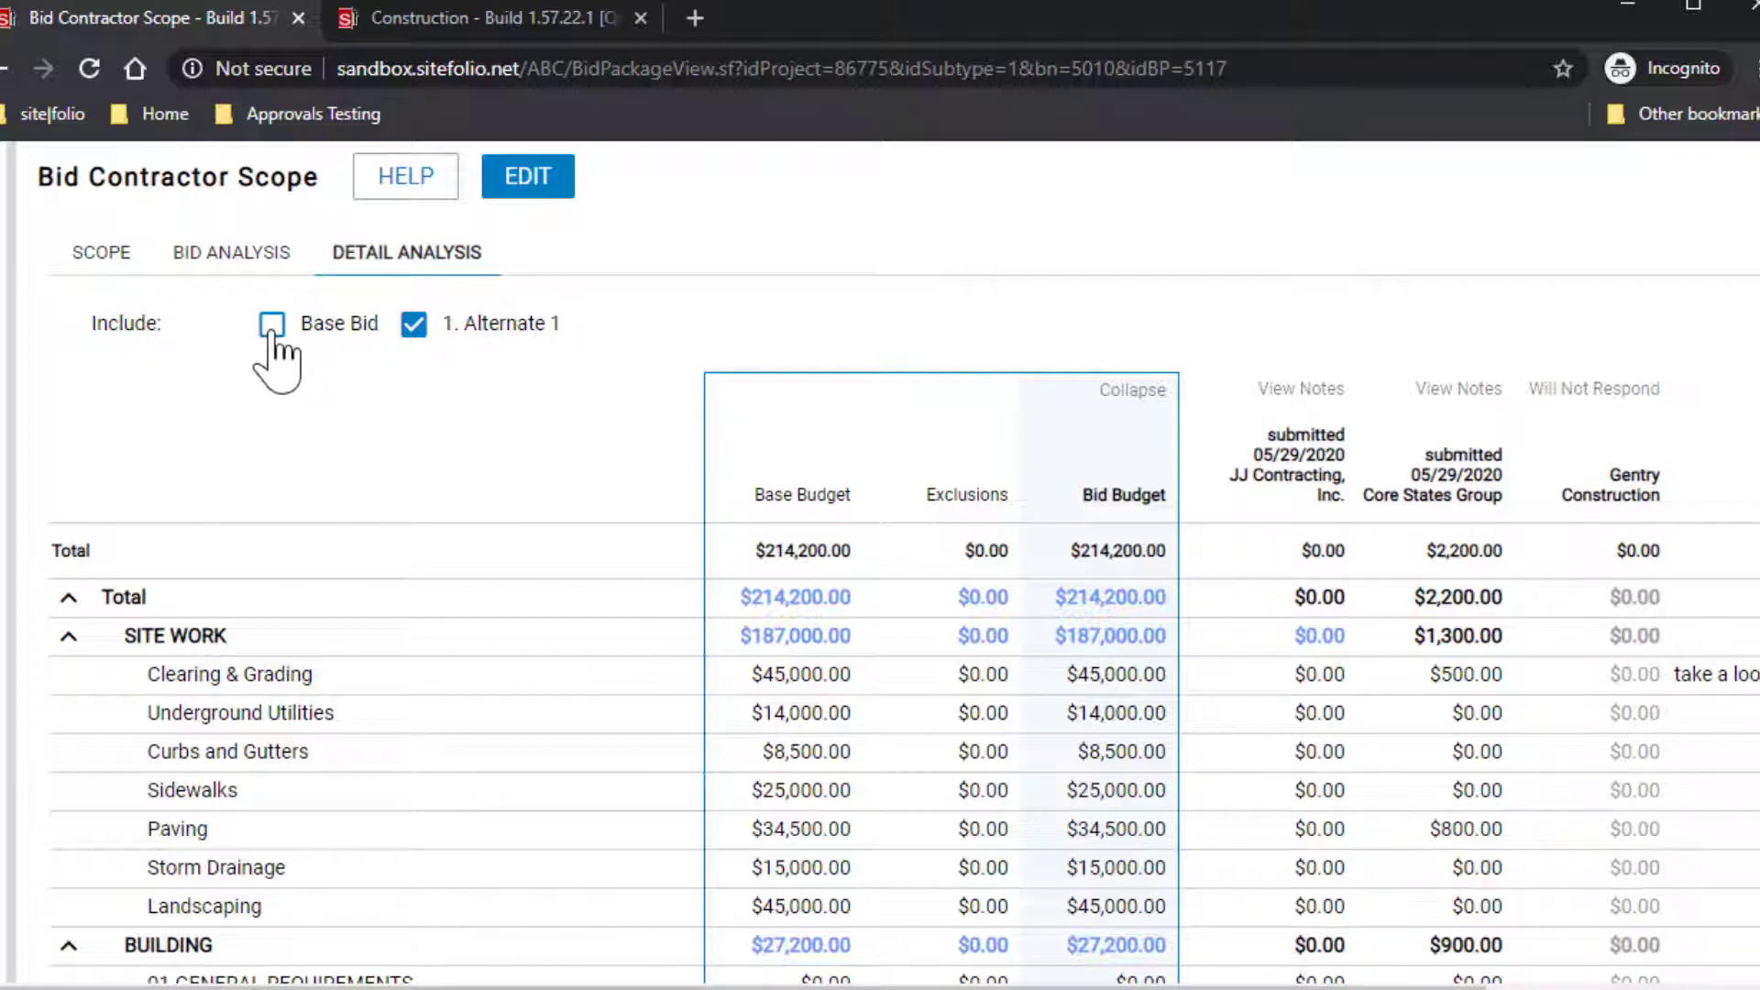
left_click(272, 325)
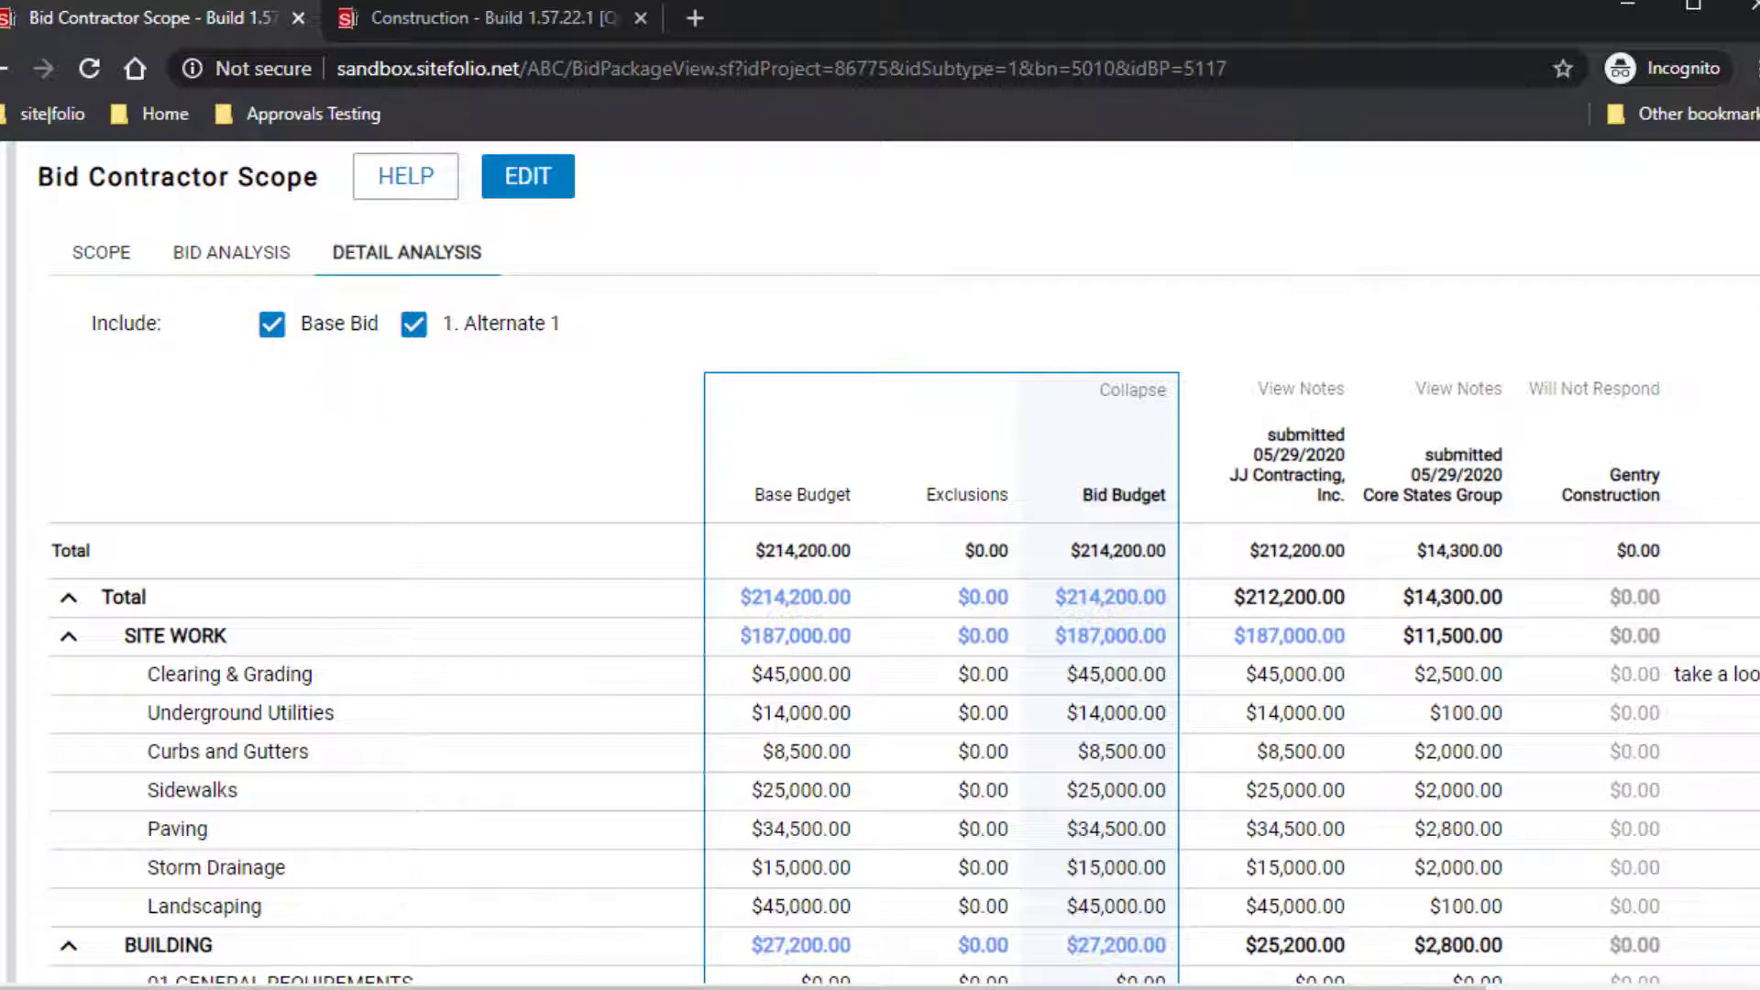
Step: Show and collapse JJ Contracting's bid notes, and examine the bidders' amounts against the bid budget across all cost lines
scroll(880, 642, "down", 5)
scroll(880, 642, "up", 3)
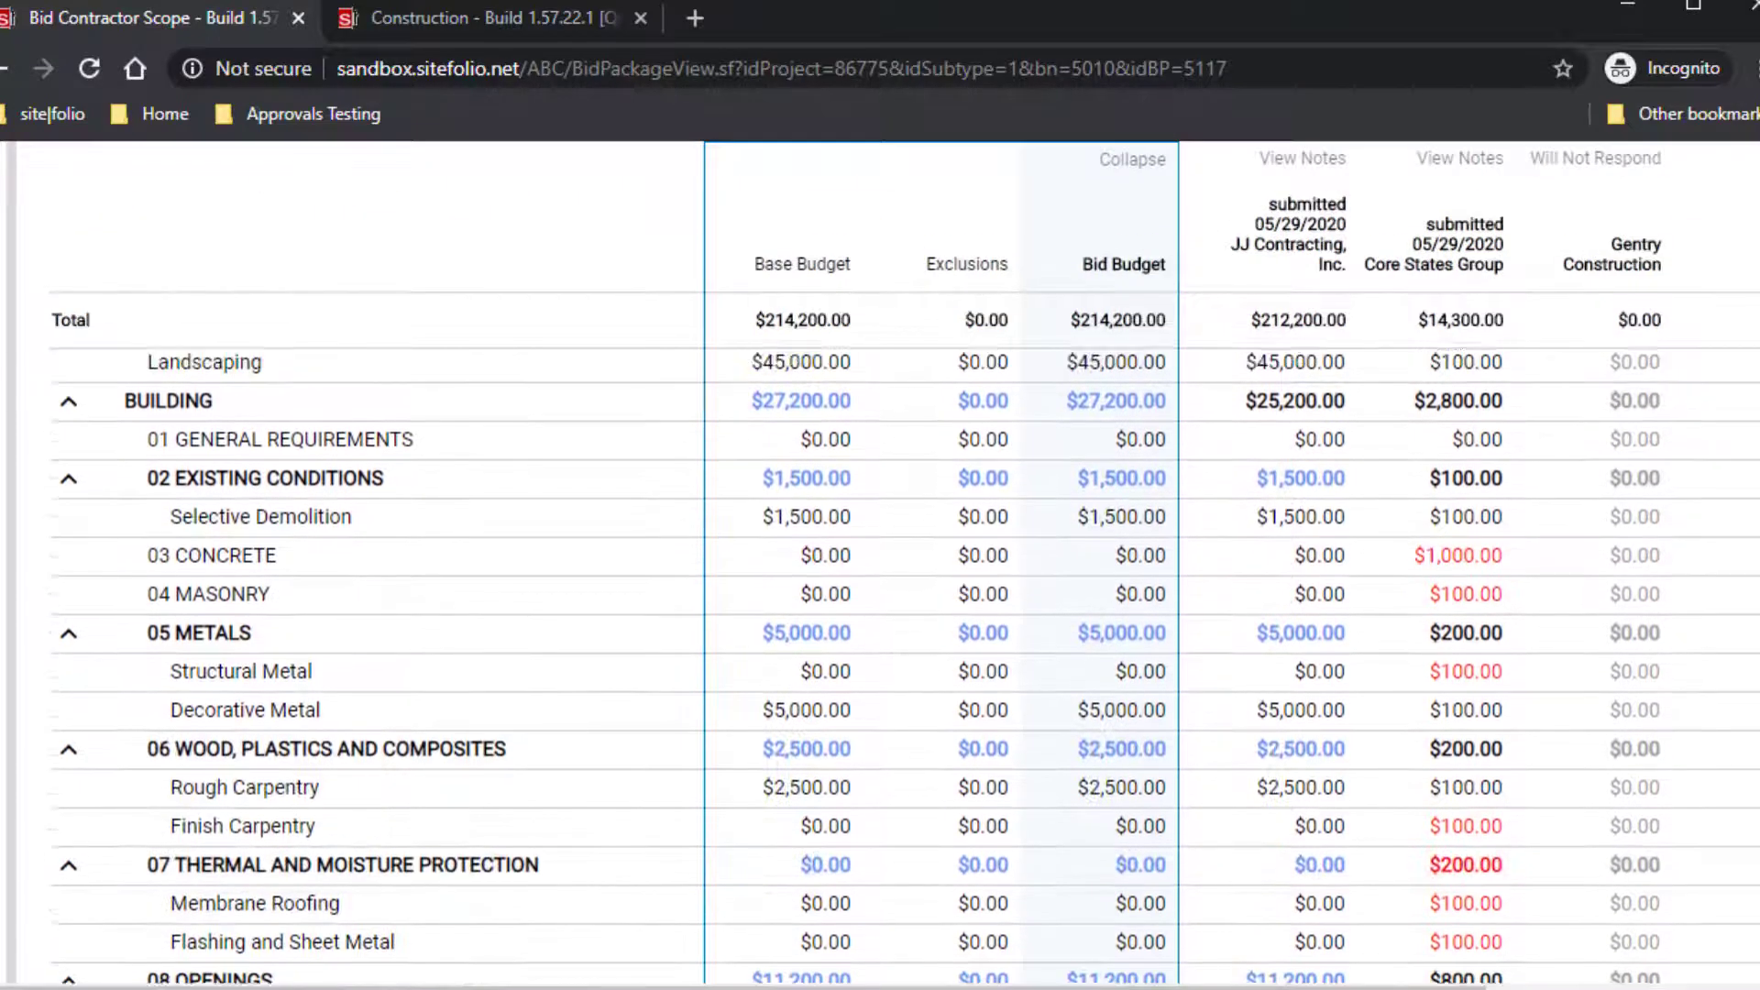
scroll(880, 550, "up", 2)
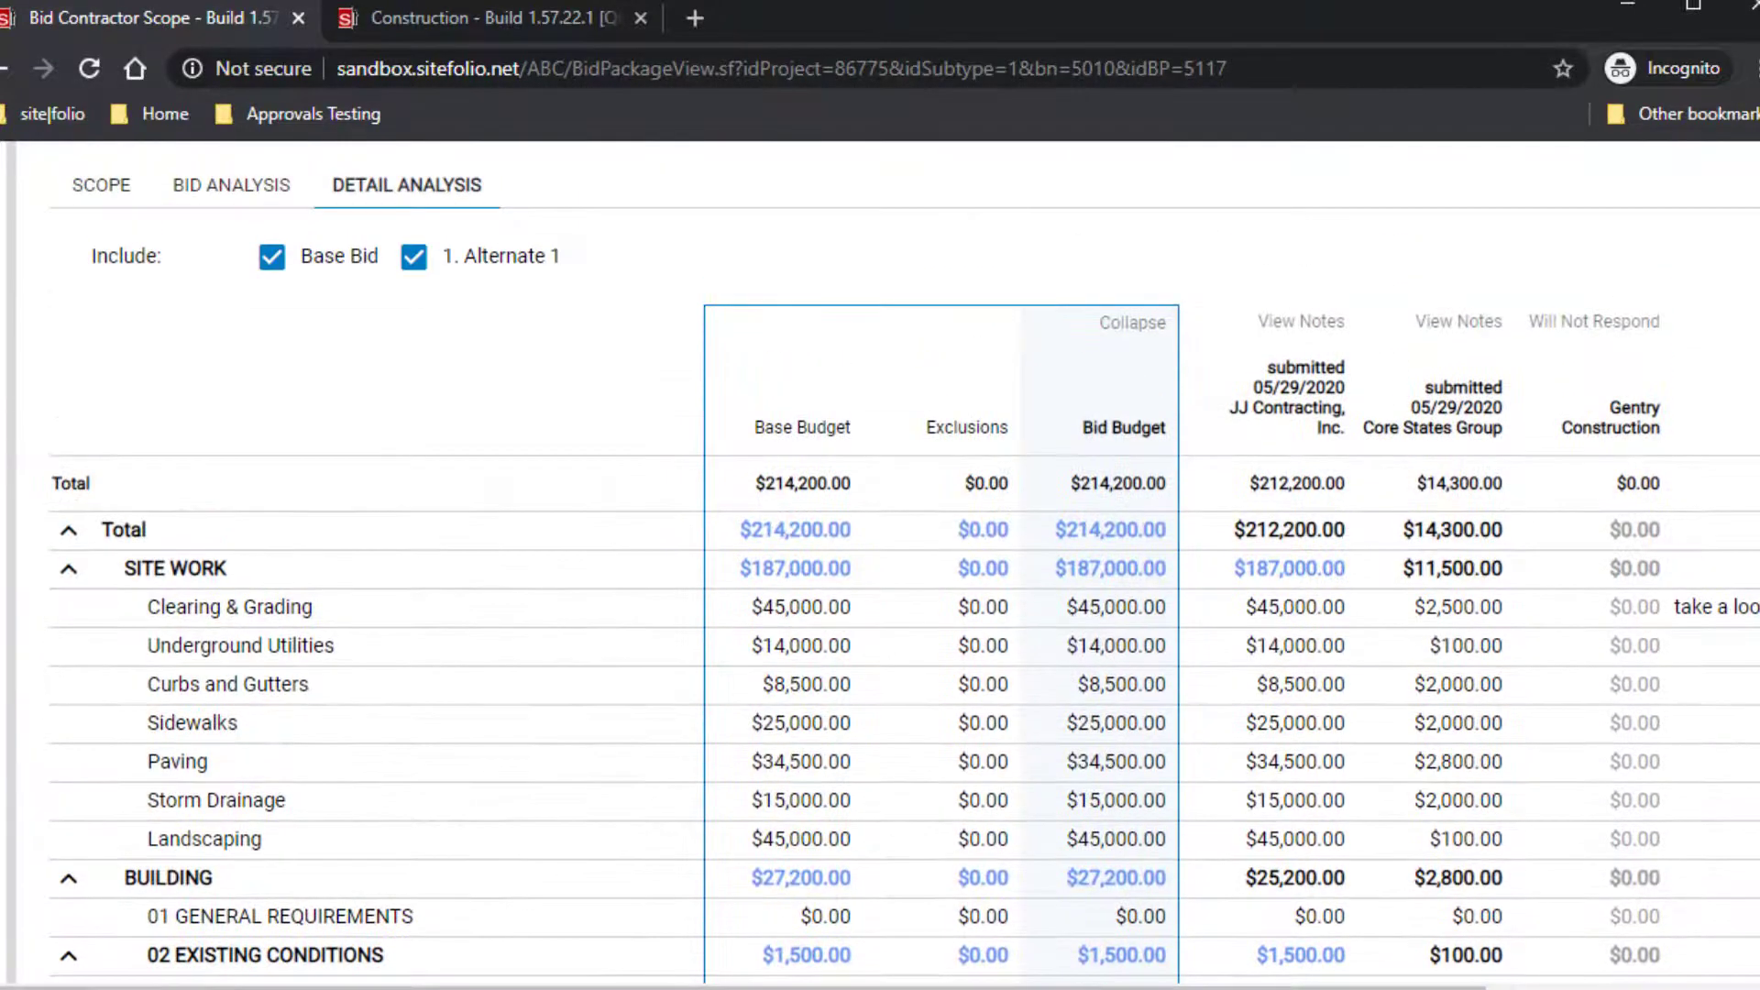
left_click(1317, 321)
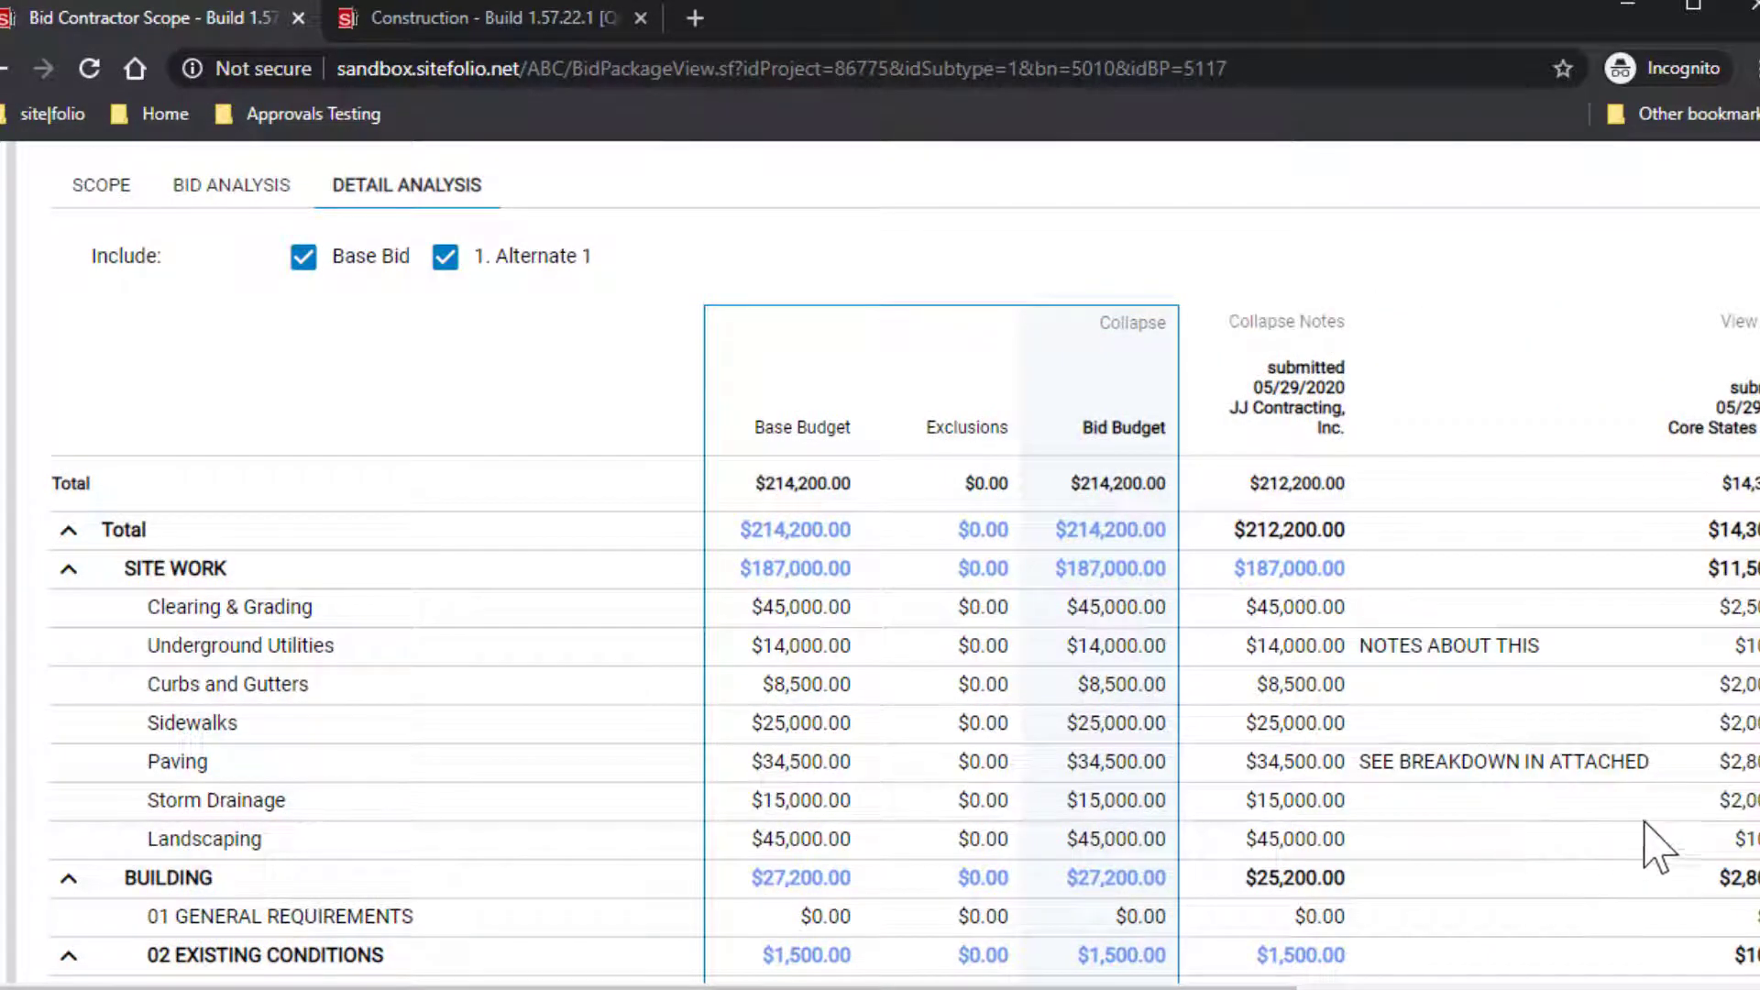
scroll(1678, 632, "up", 1)
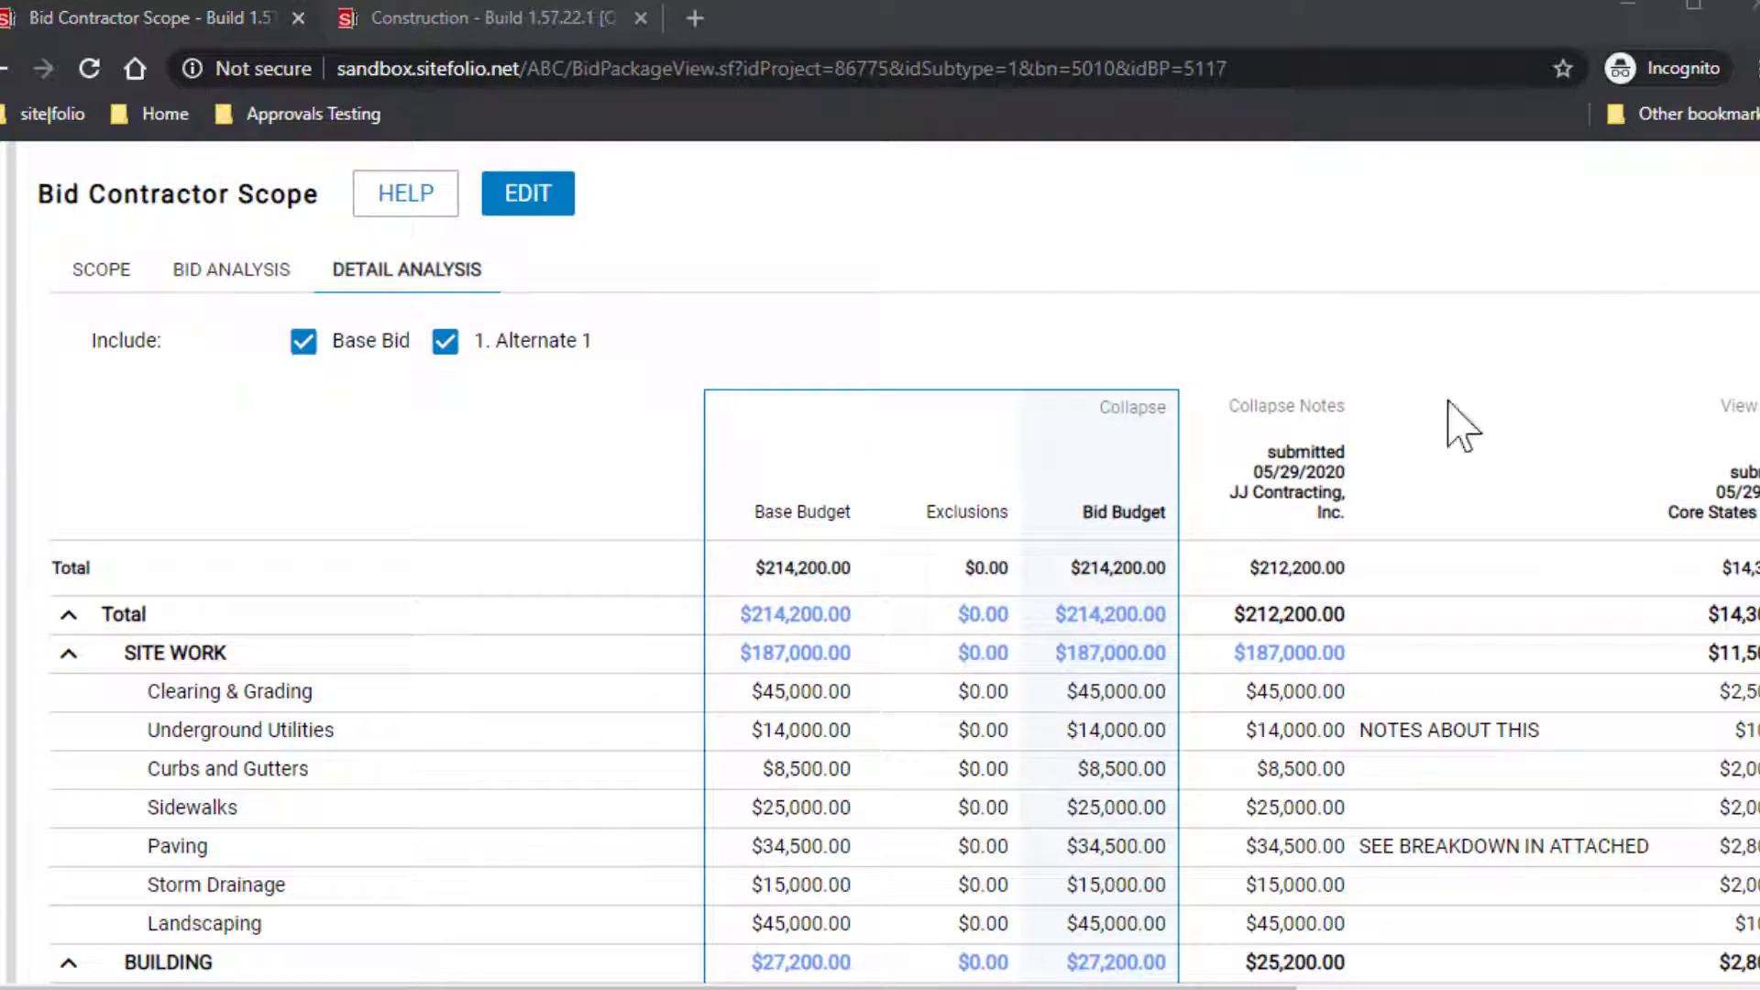
left_click(1257, 409)
scroll(880, 641, "down", 10)
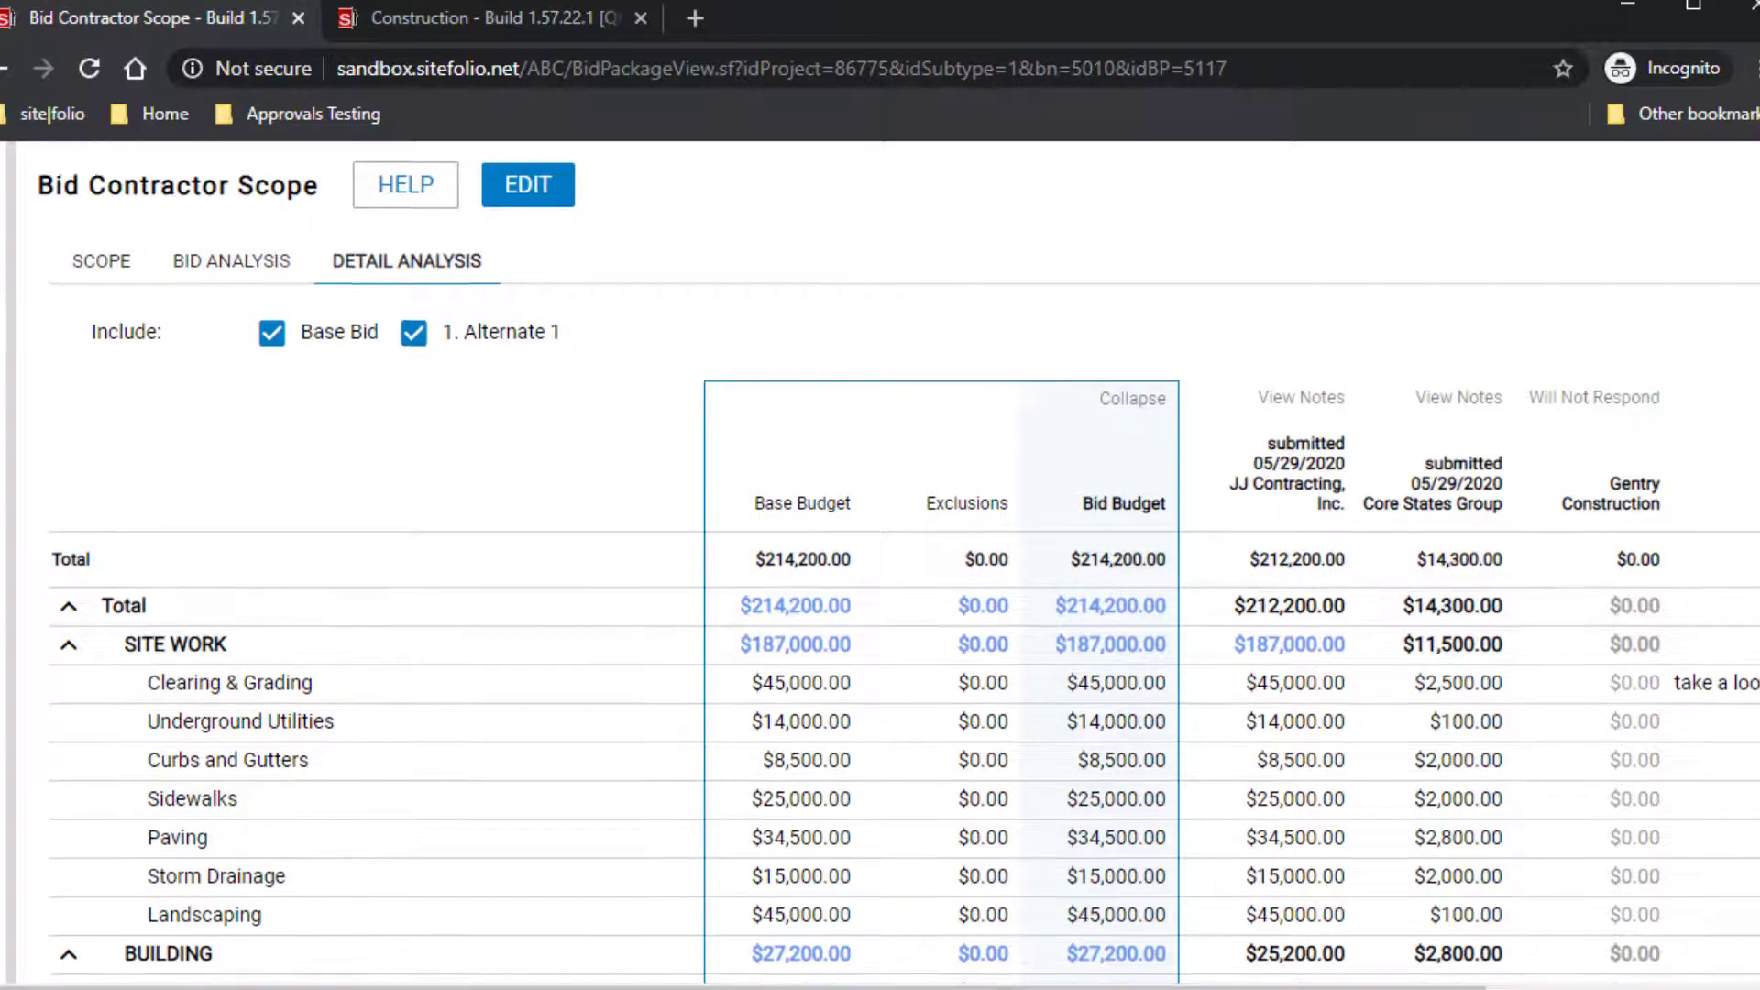
scroll(880, 665, "down", 13)
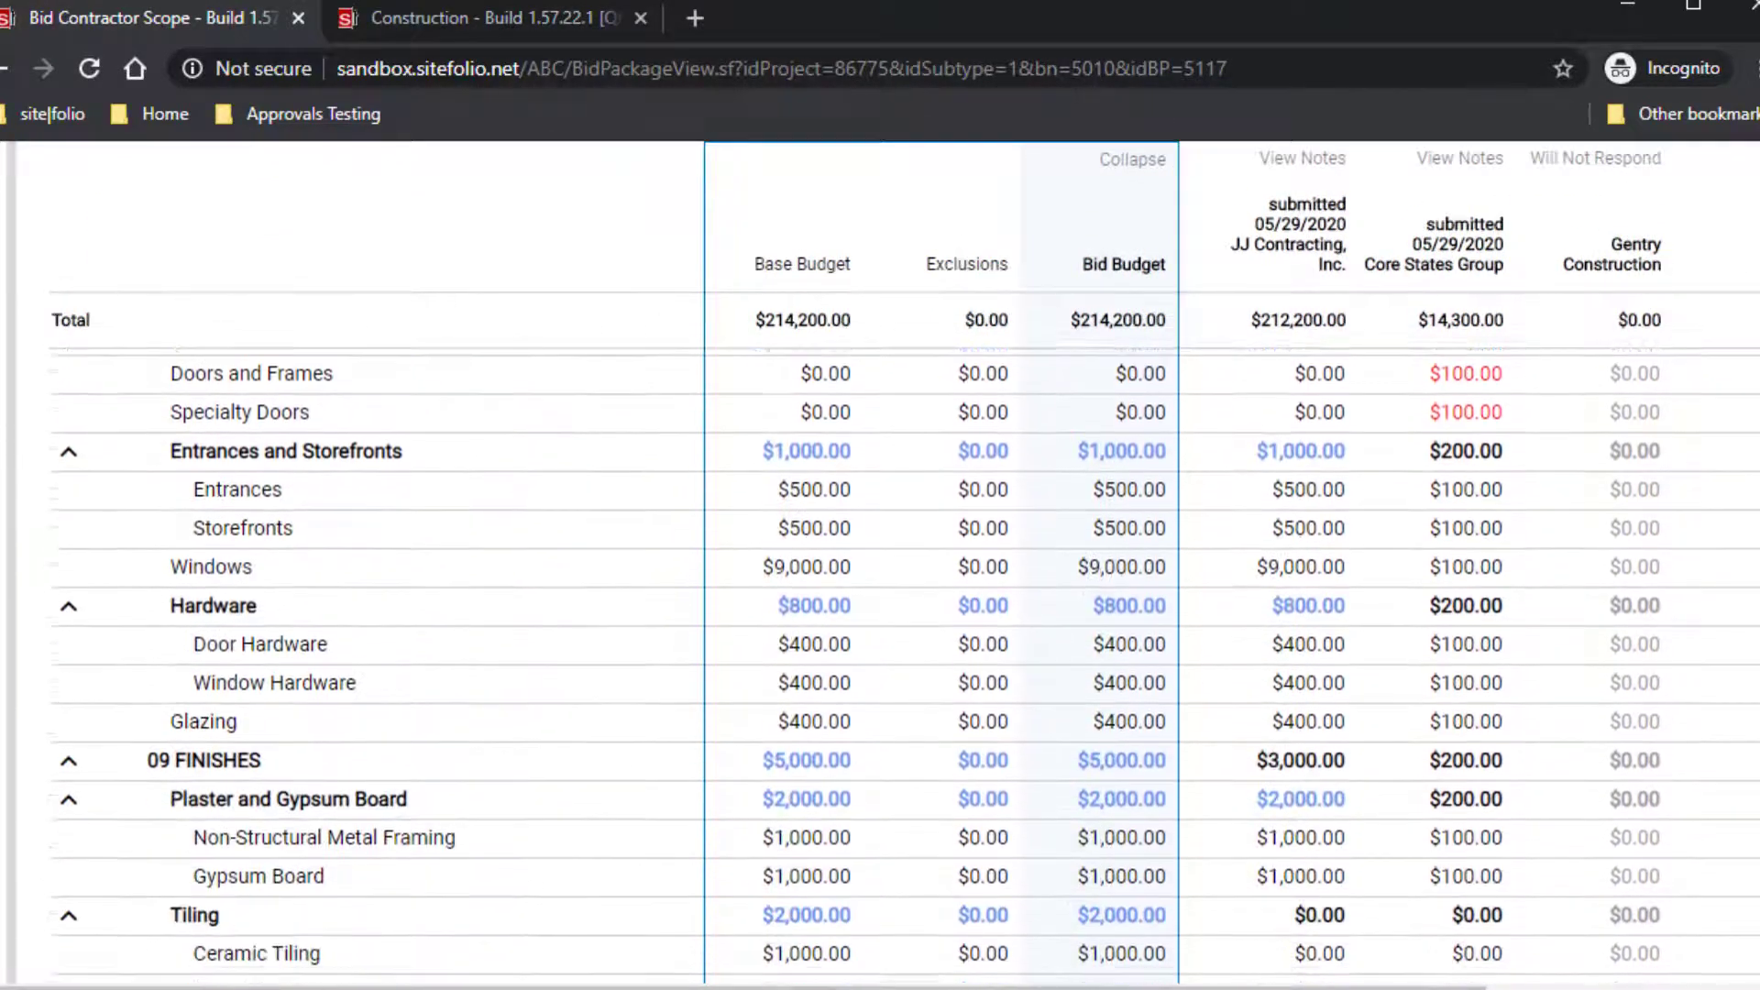
scroll(879, 641, "down", 12)
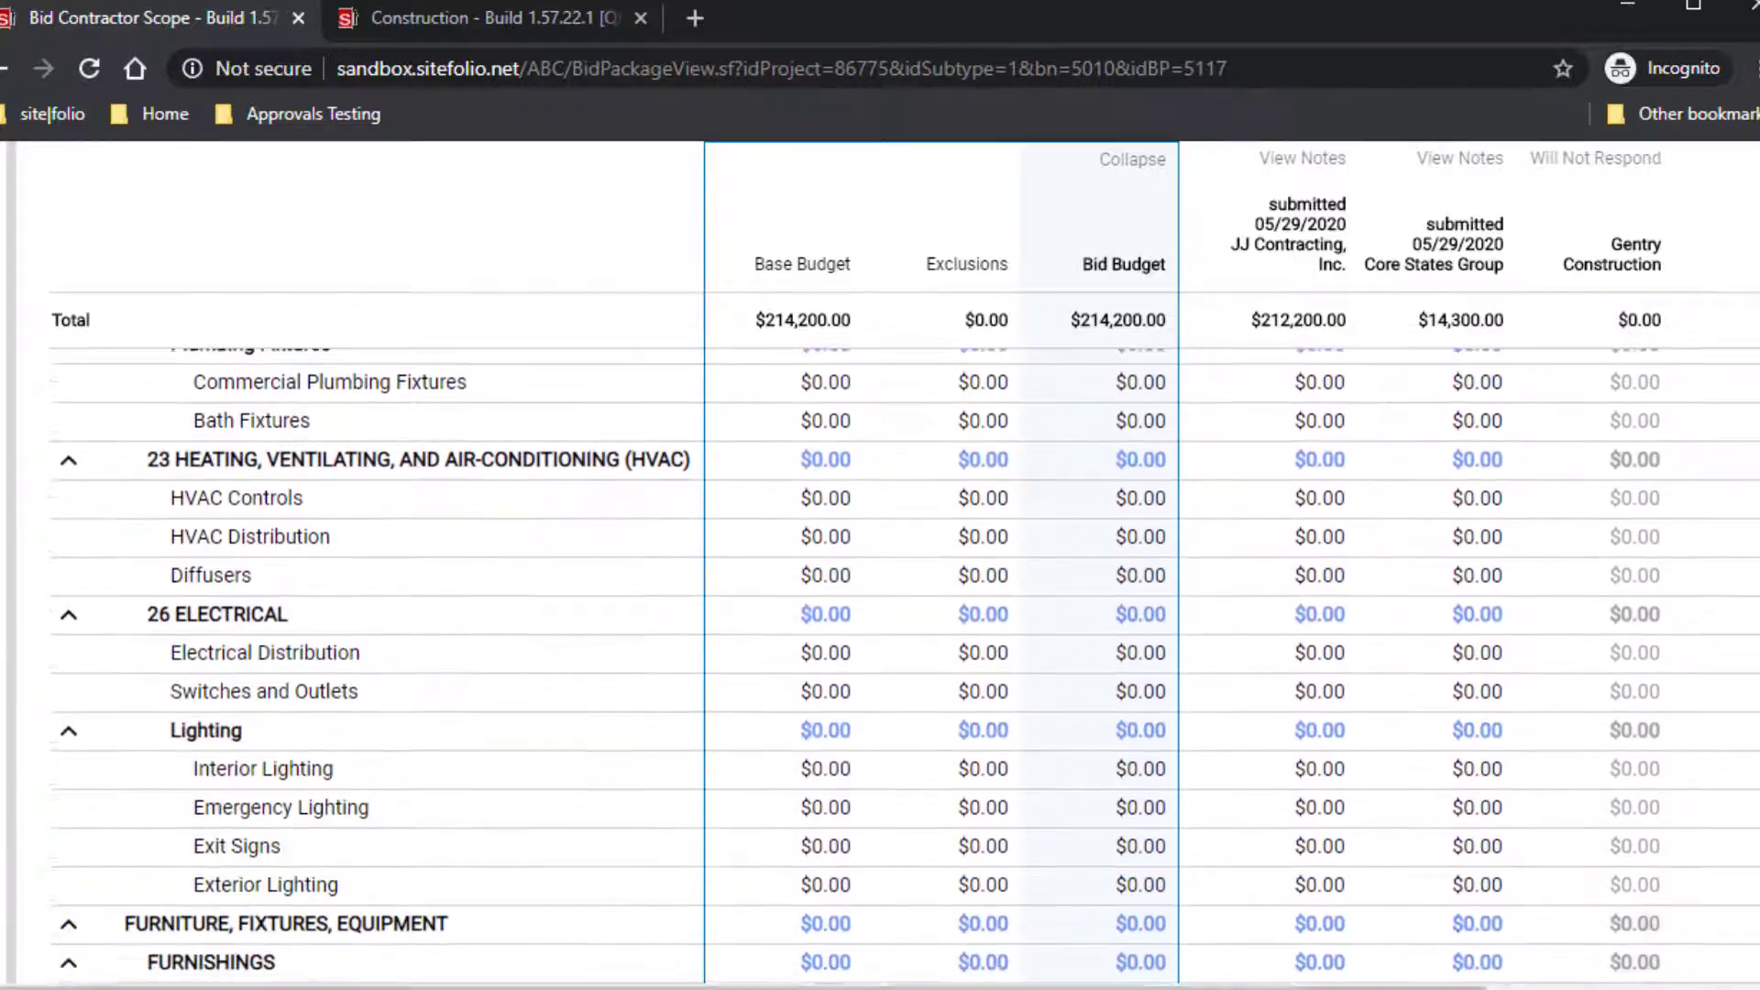
scroll(1735, 486, "up", 20)
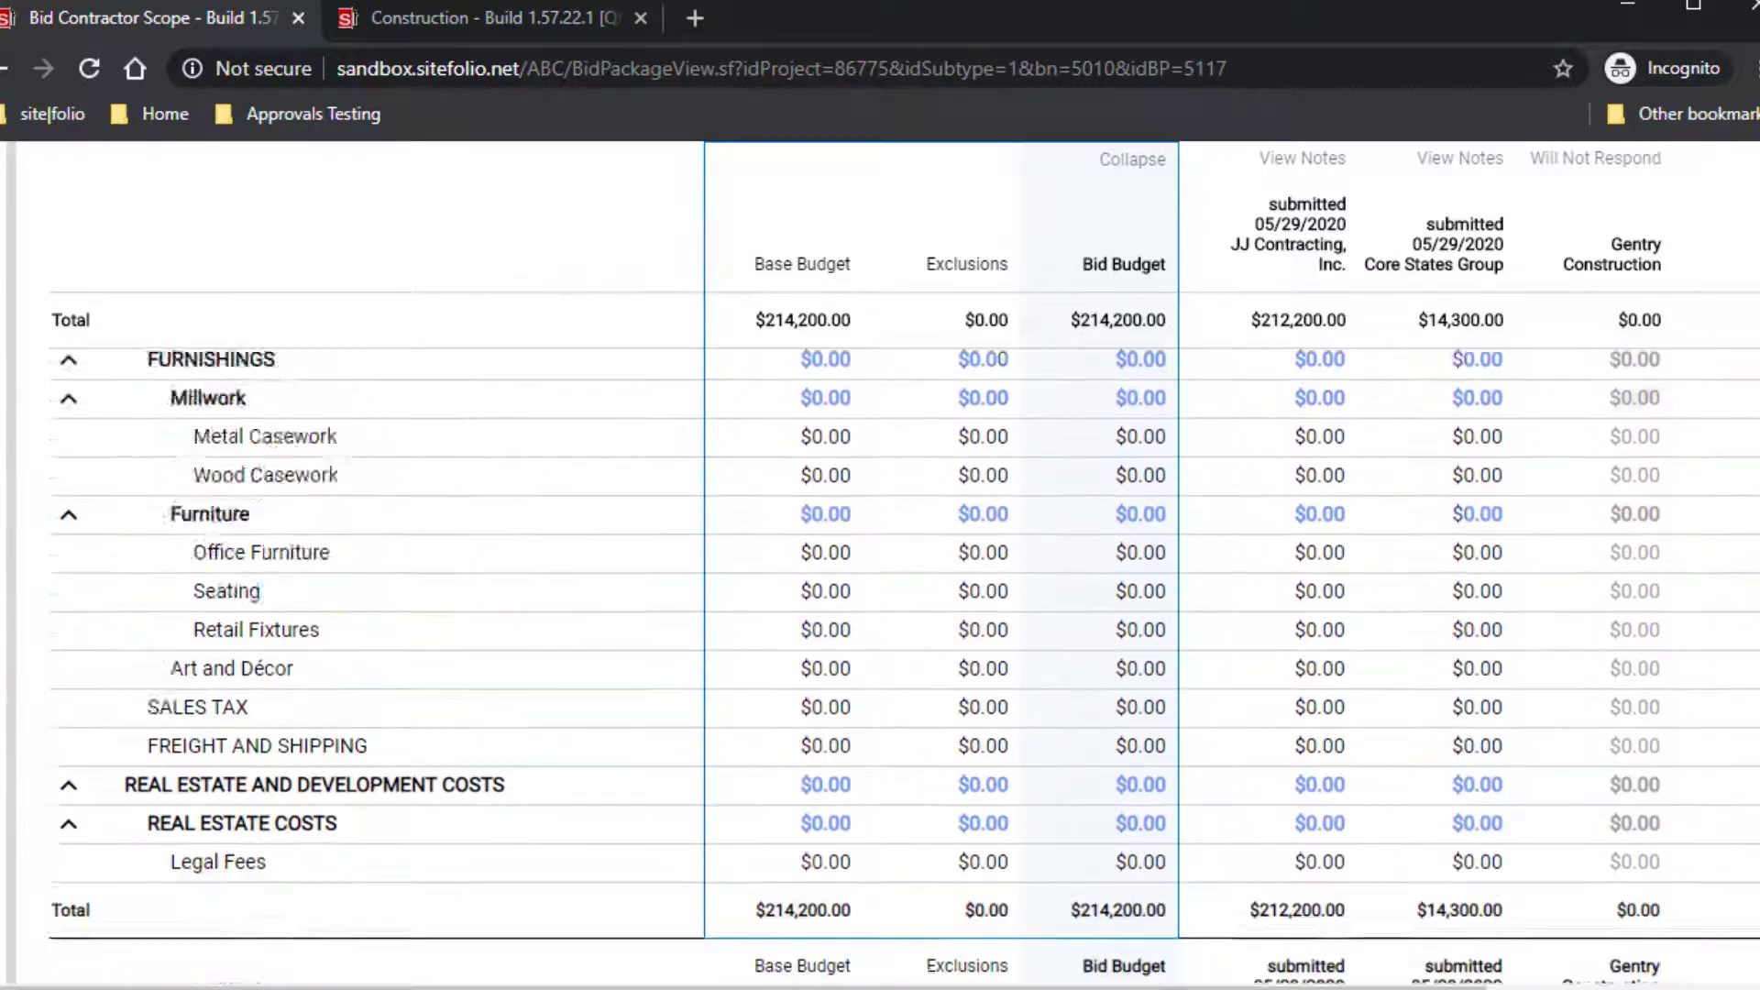
scroll(1735, 486, "up", 17)
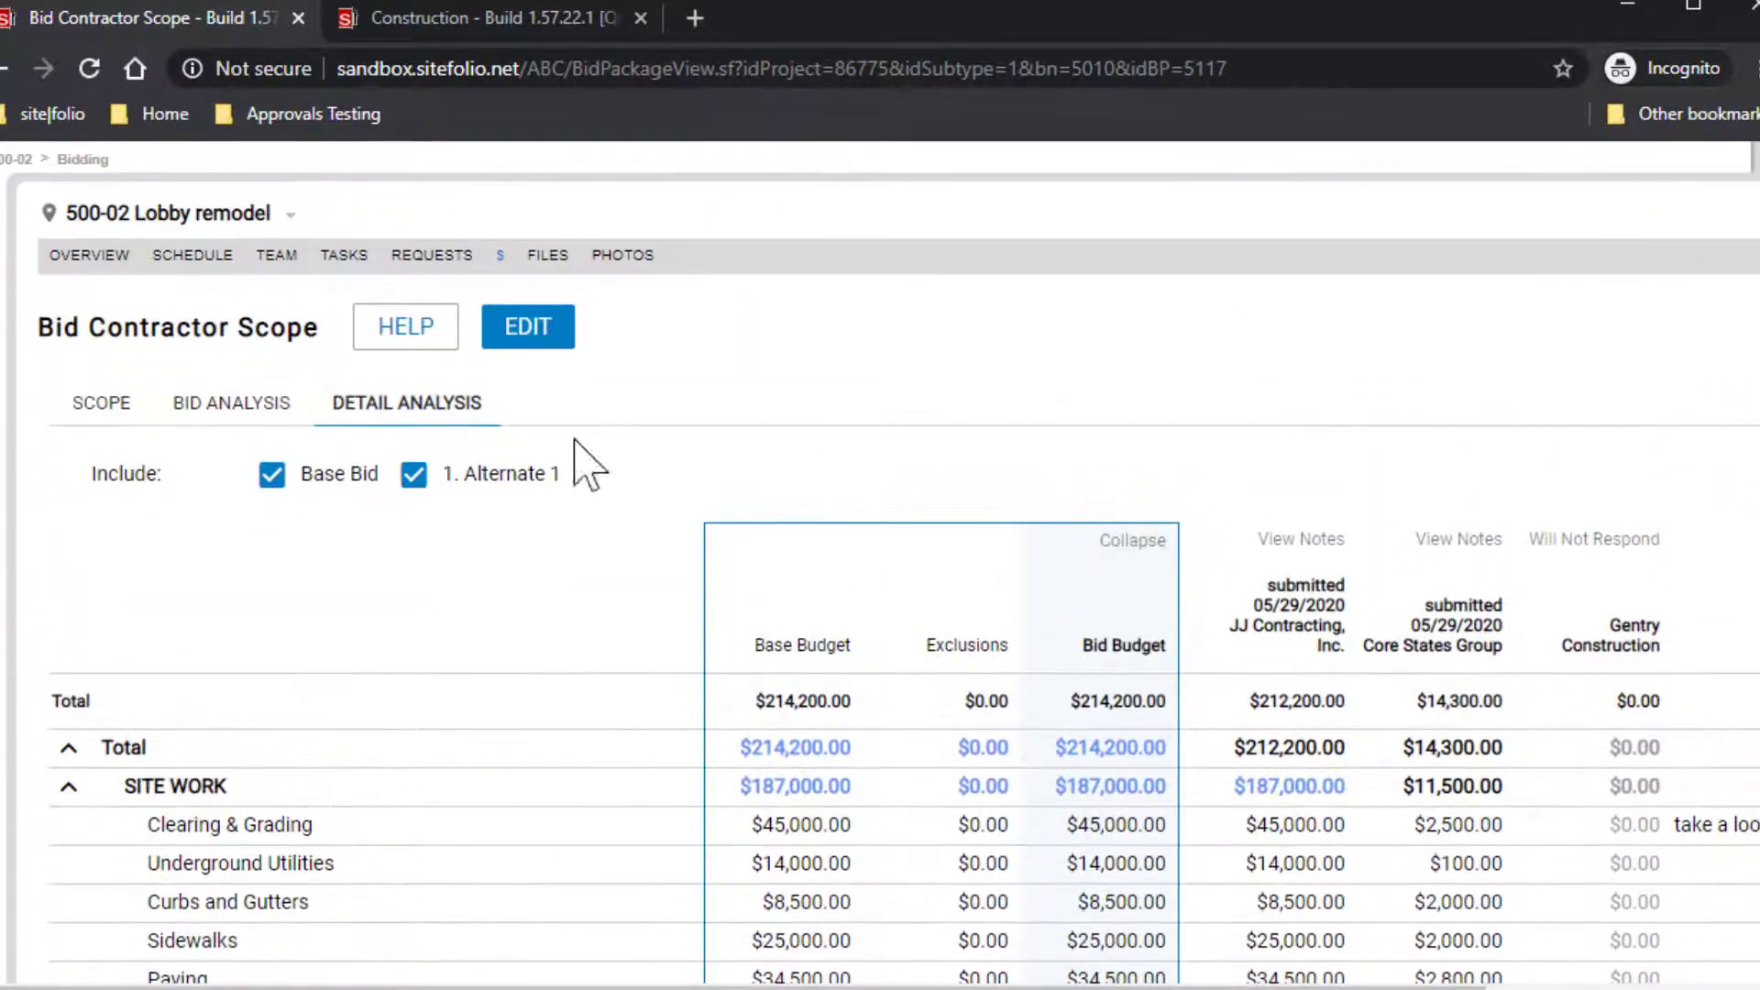
Step: Open the bid analysis and examine the bidders' ranking, bid totals, durations and attached proposals
left_click(234, 408)
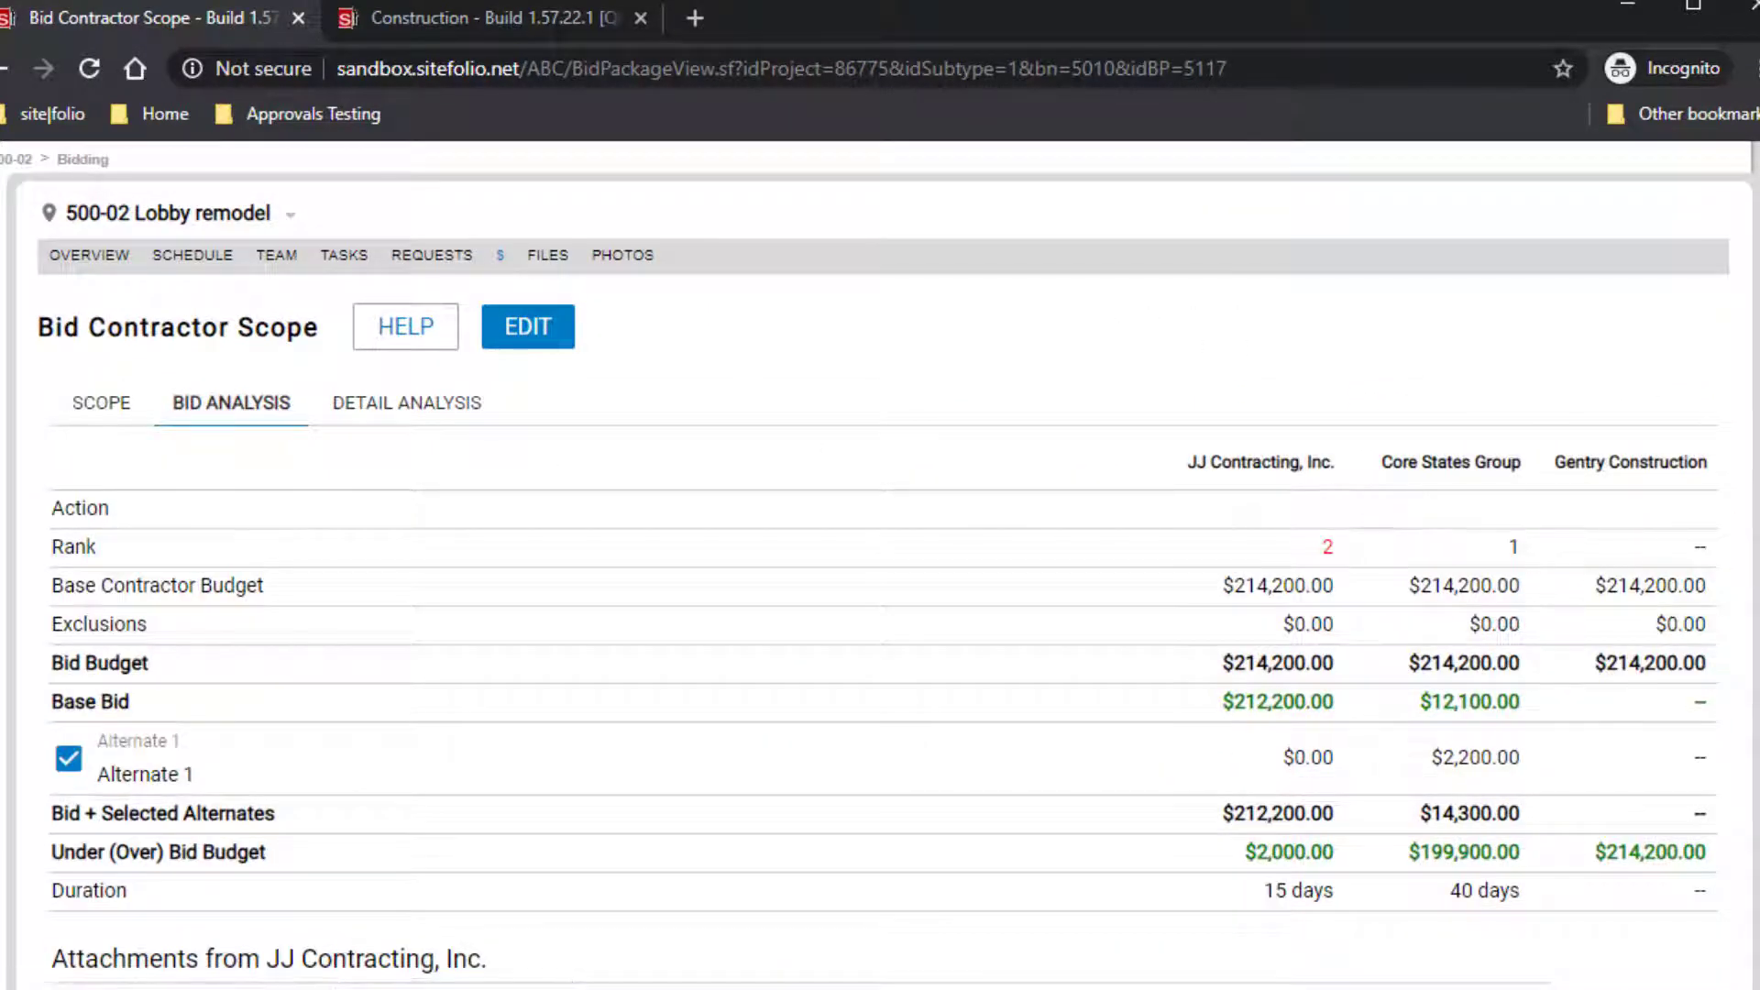
scroll(880, 550, "down", 1)
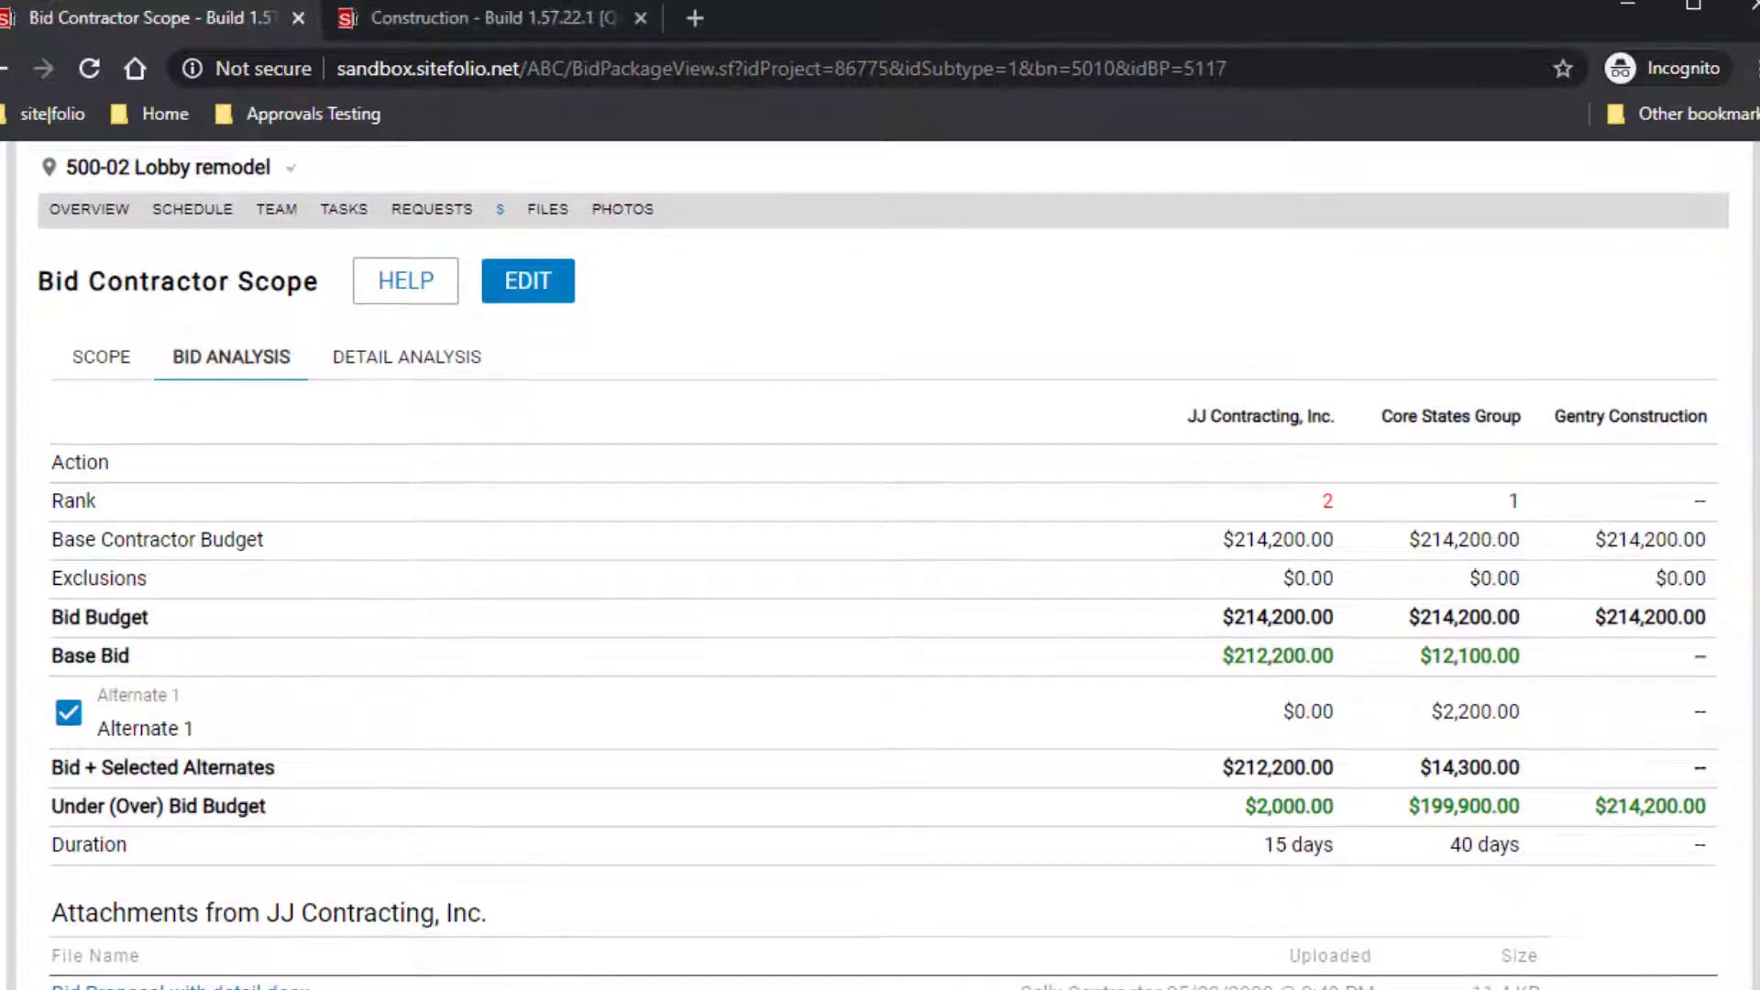
scroll(880, 550, "down", 3)
scroll(880, 549, "down", 4)
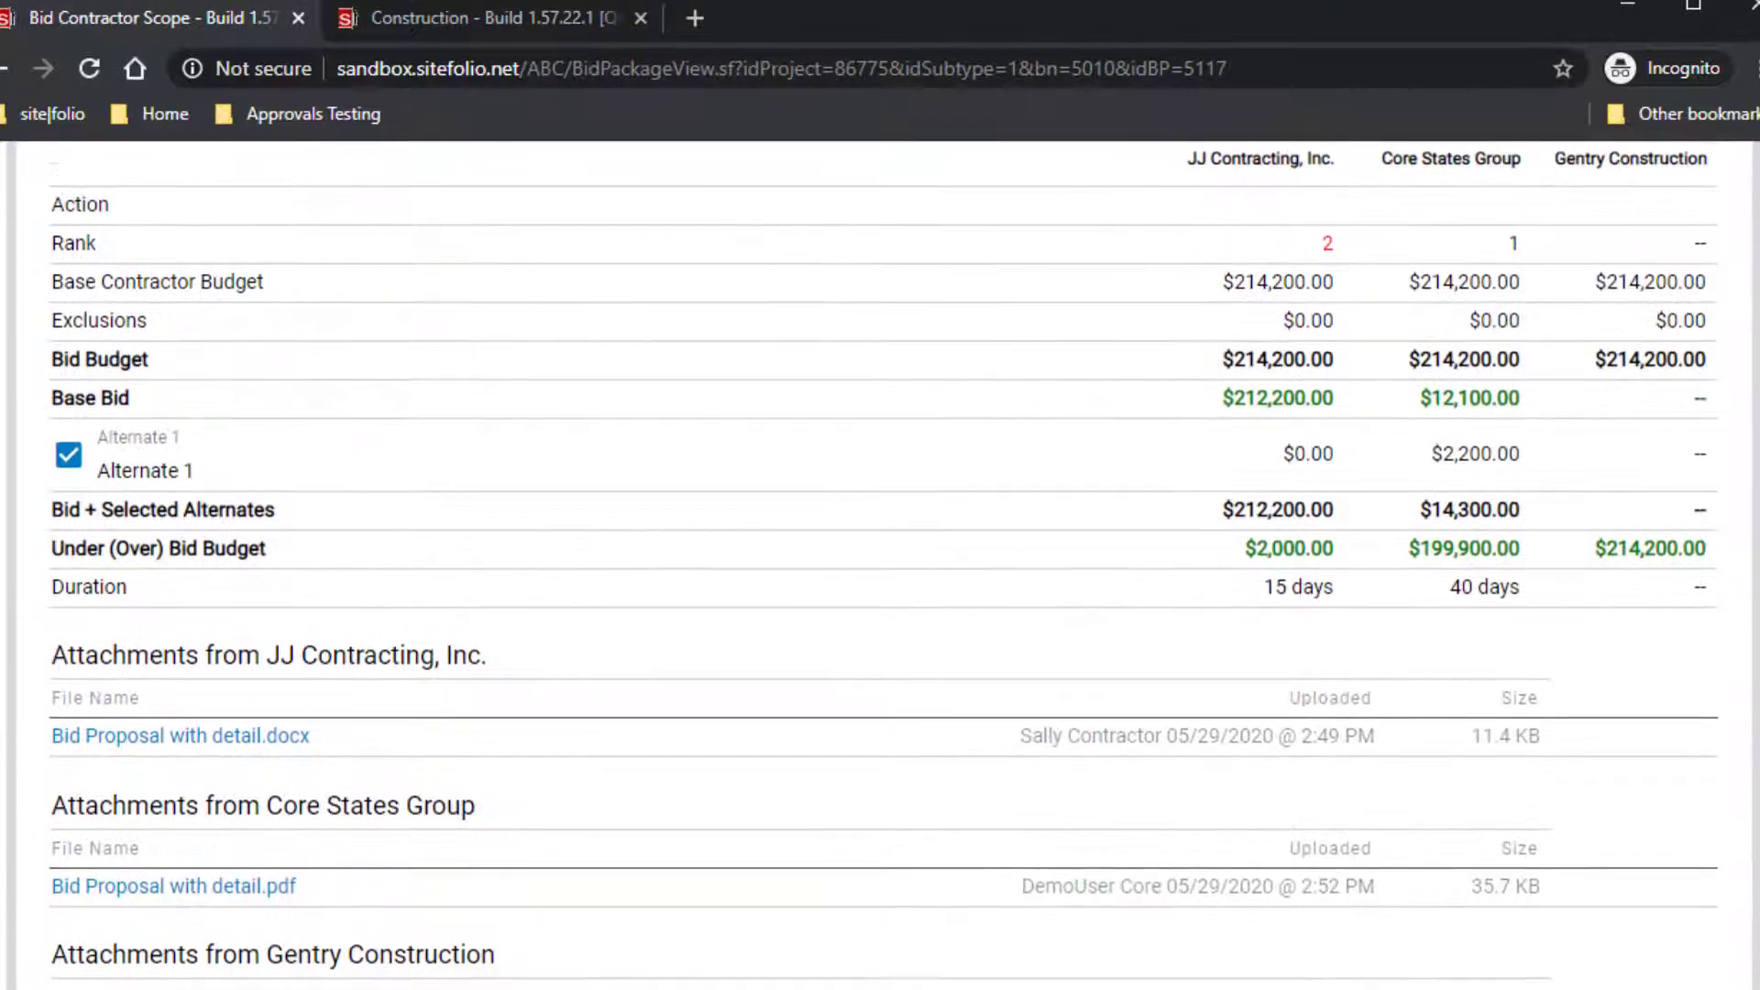
scroll(879, 549, "up", 6)
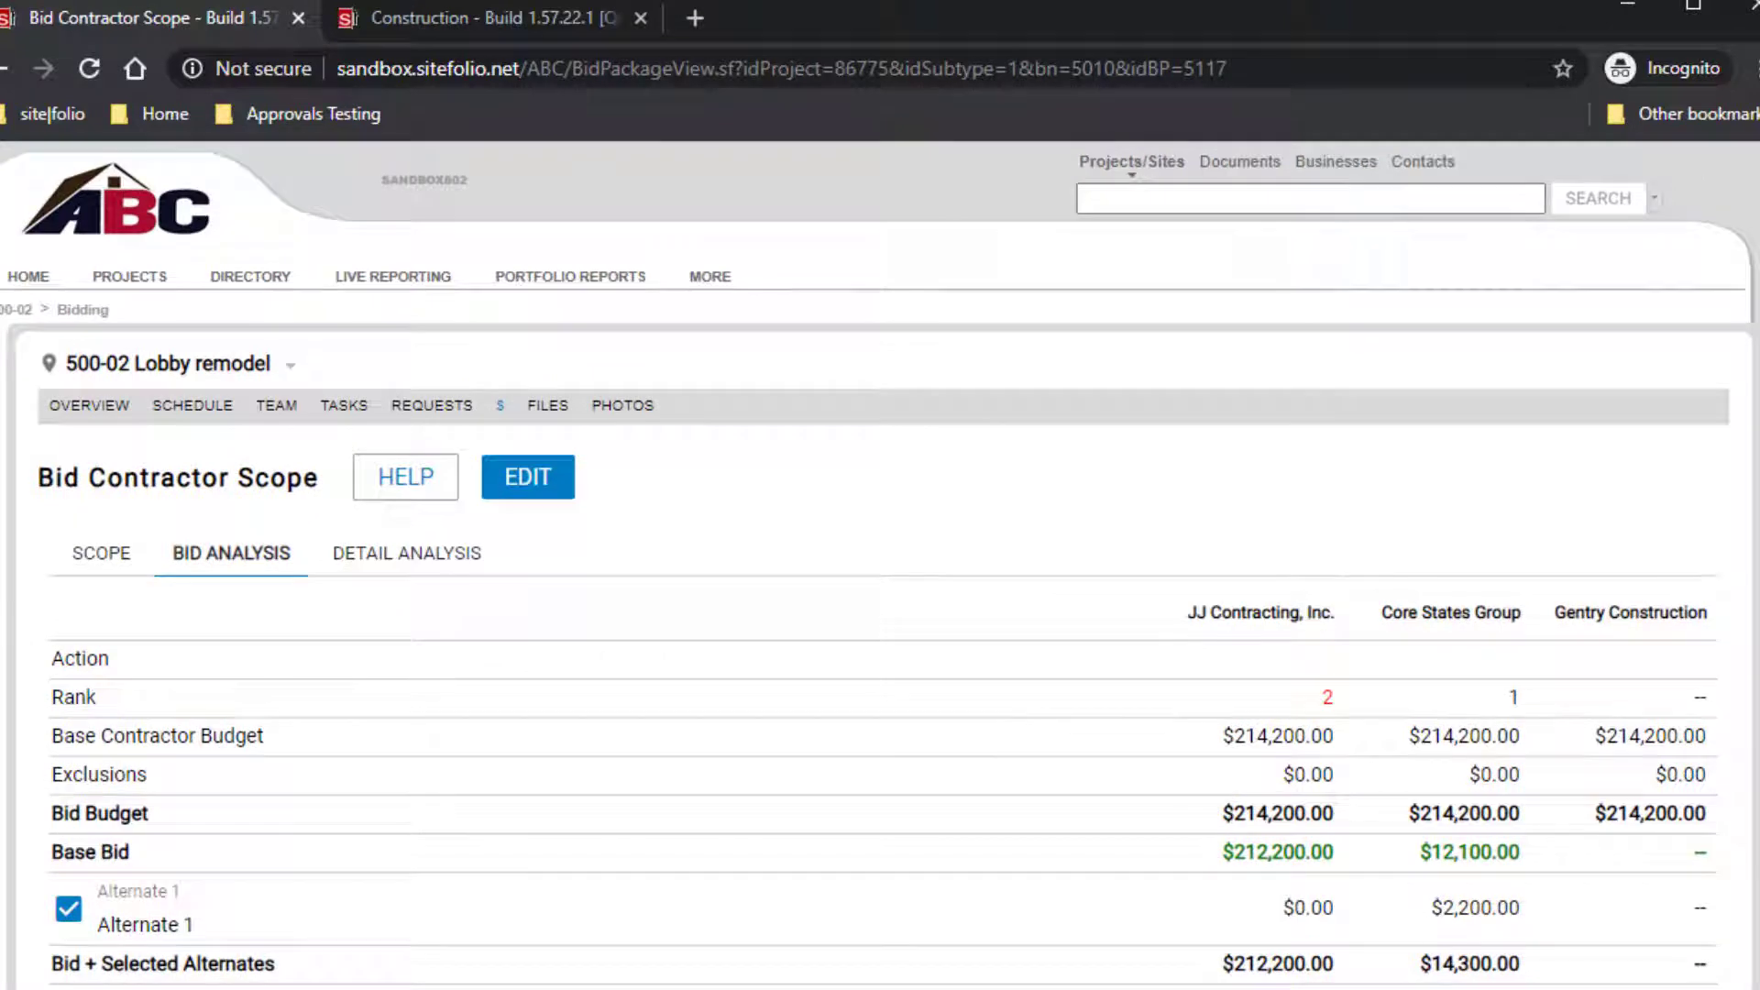
Step: Examine the scope's bid events, participants and managers, and open RFC 0001 on wall height to read its request and suggestion
left_click(103, 557)
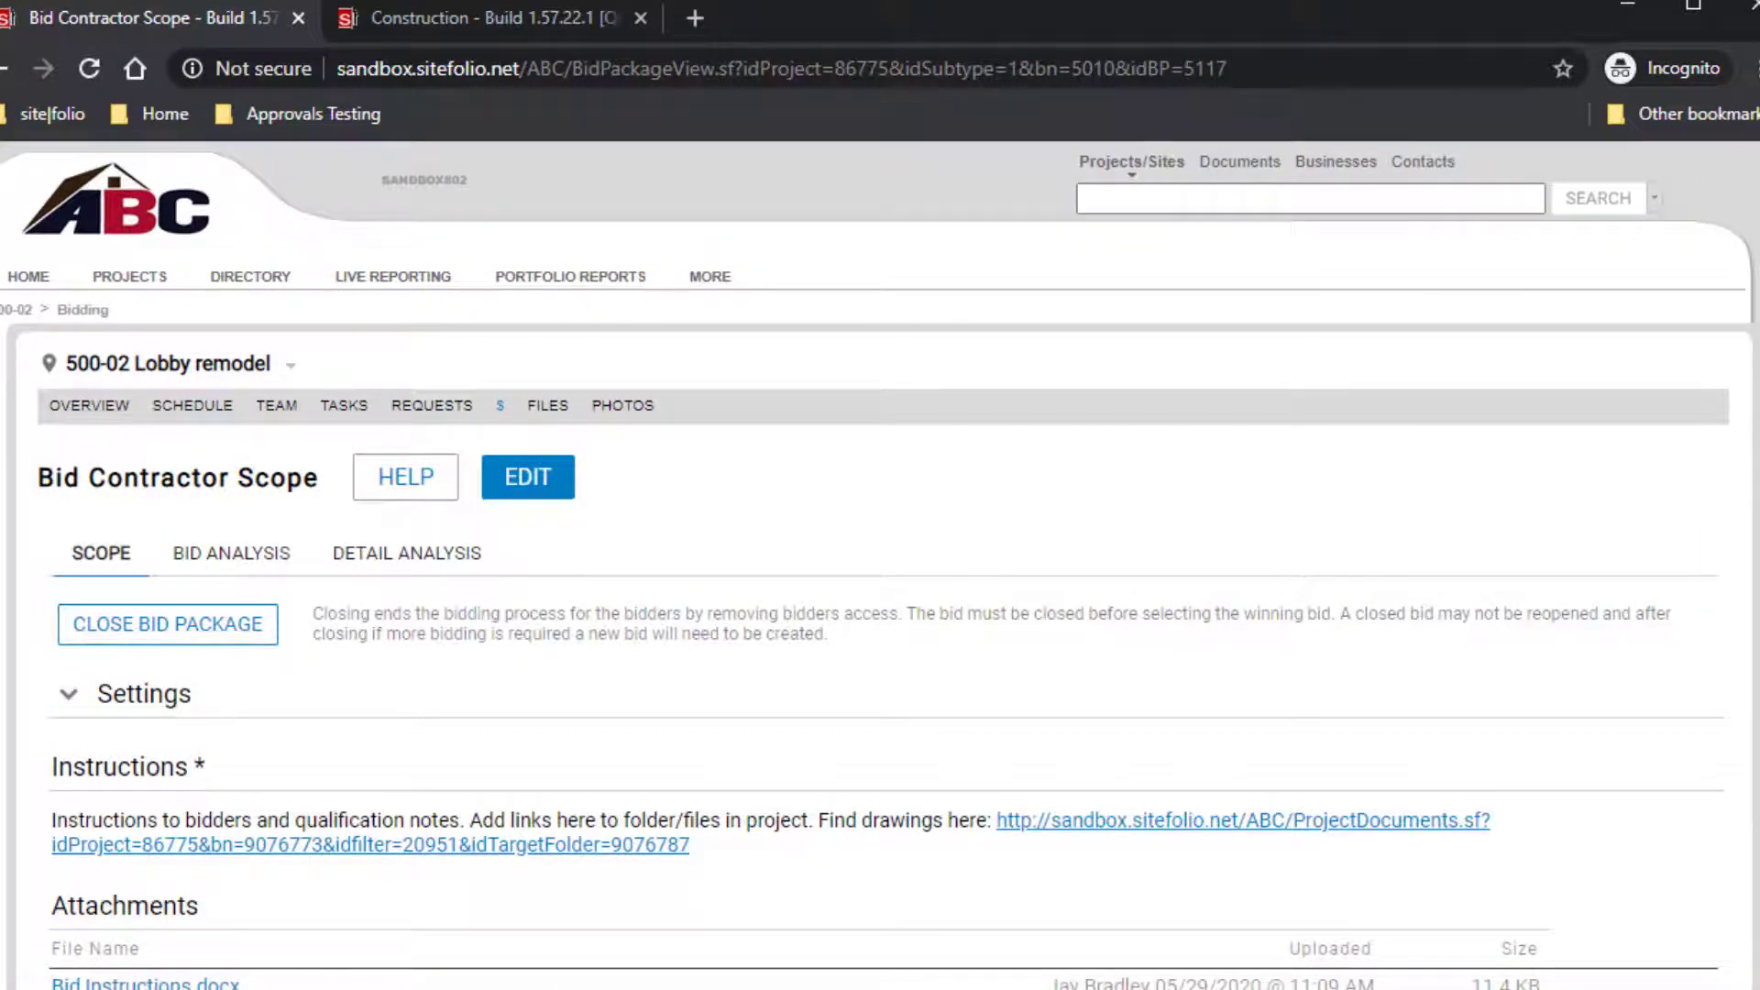
scroll(880, 563, "down", 6)
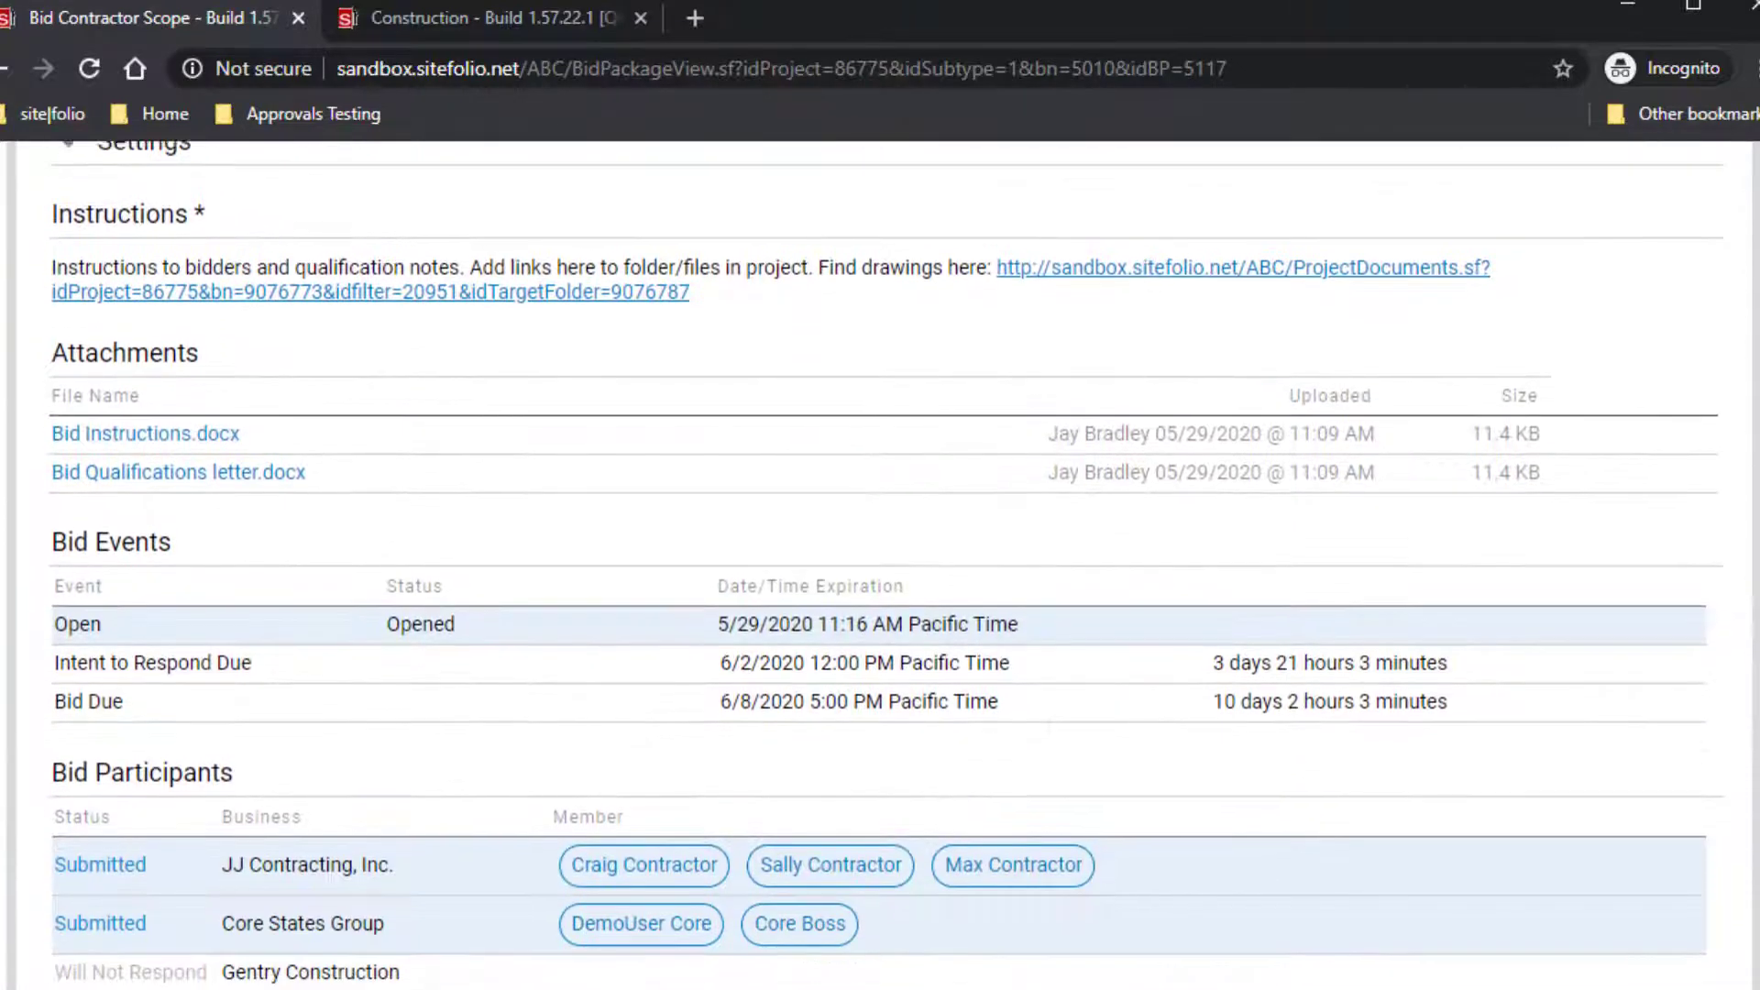
scroll(880, 564, "down", 3)
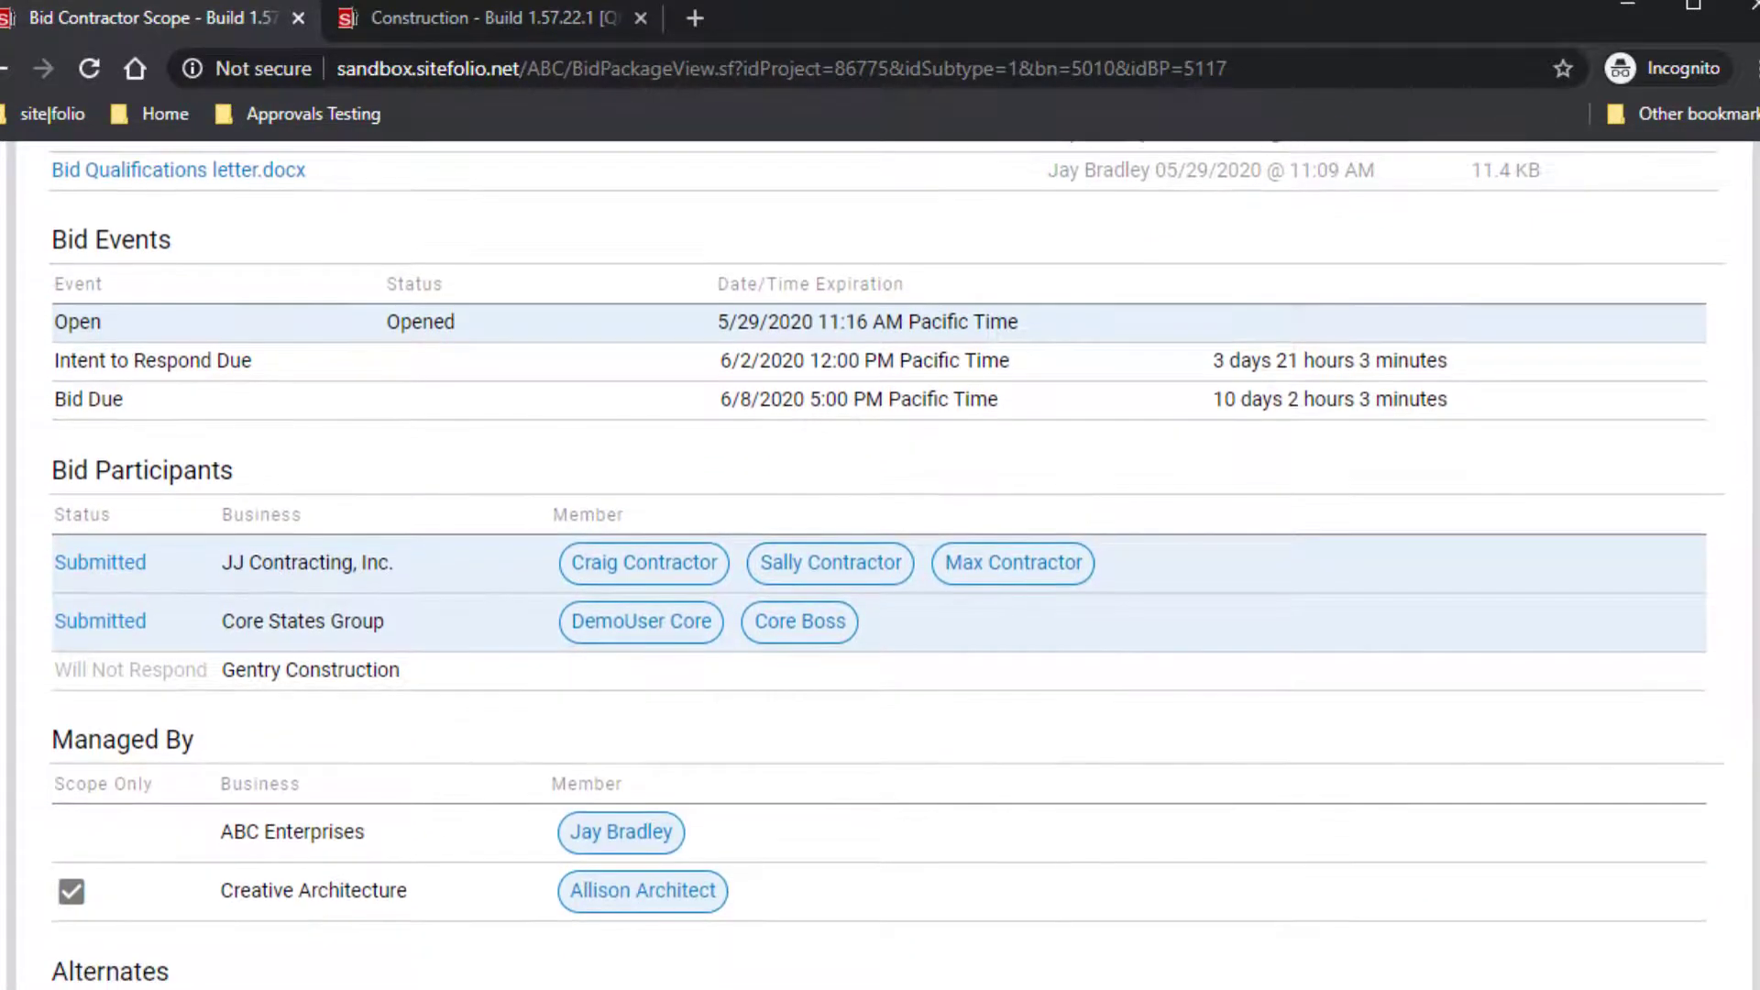
scroll(879, 564, "down", 1)
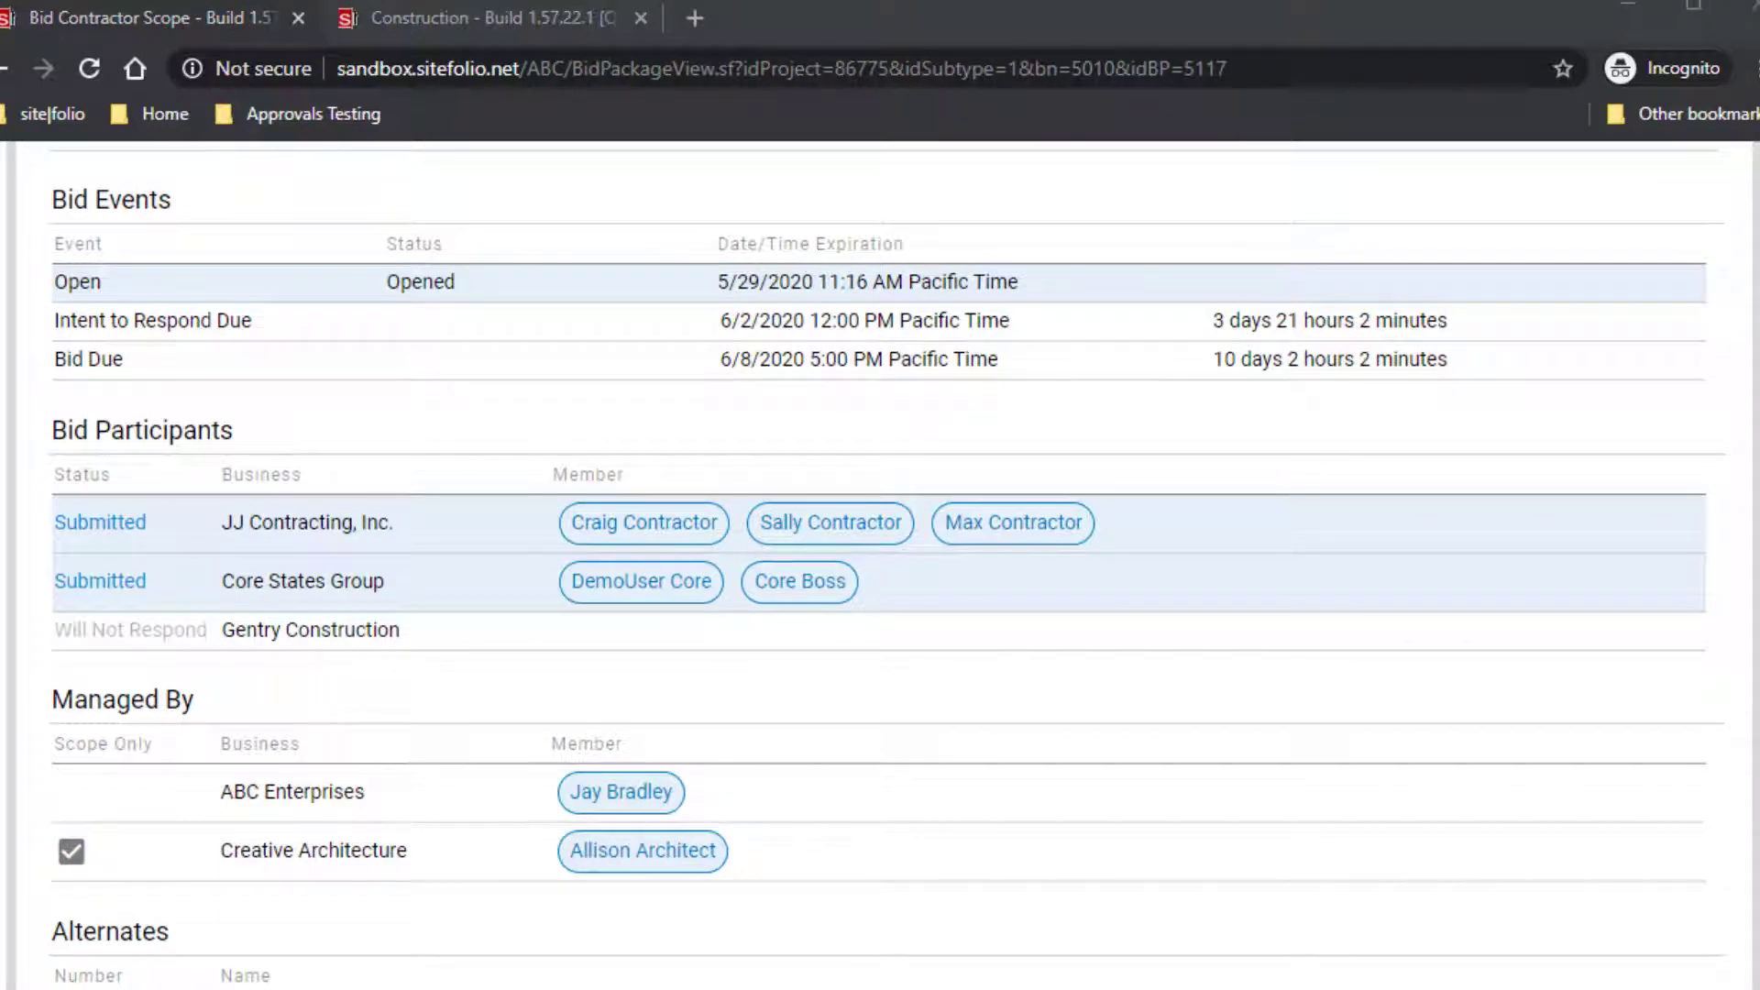
scroll(880, 564, "up", 1)
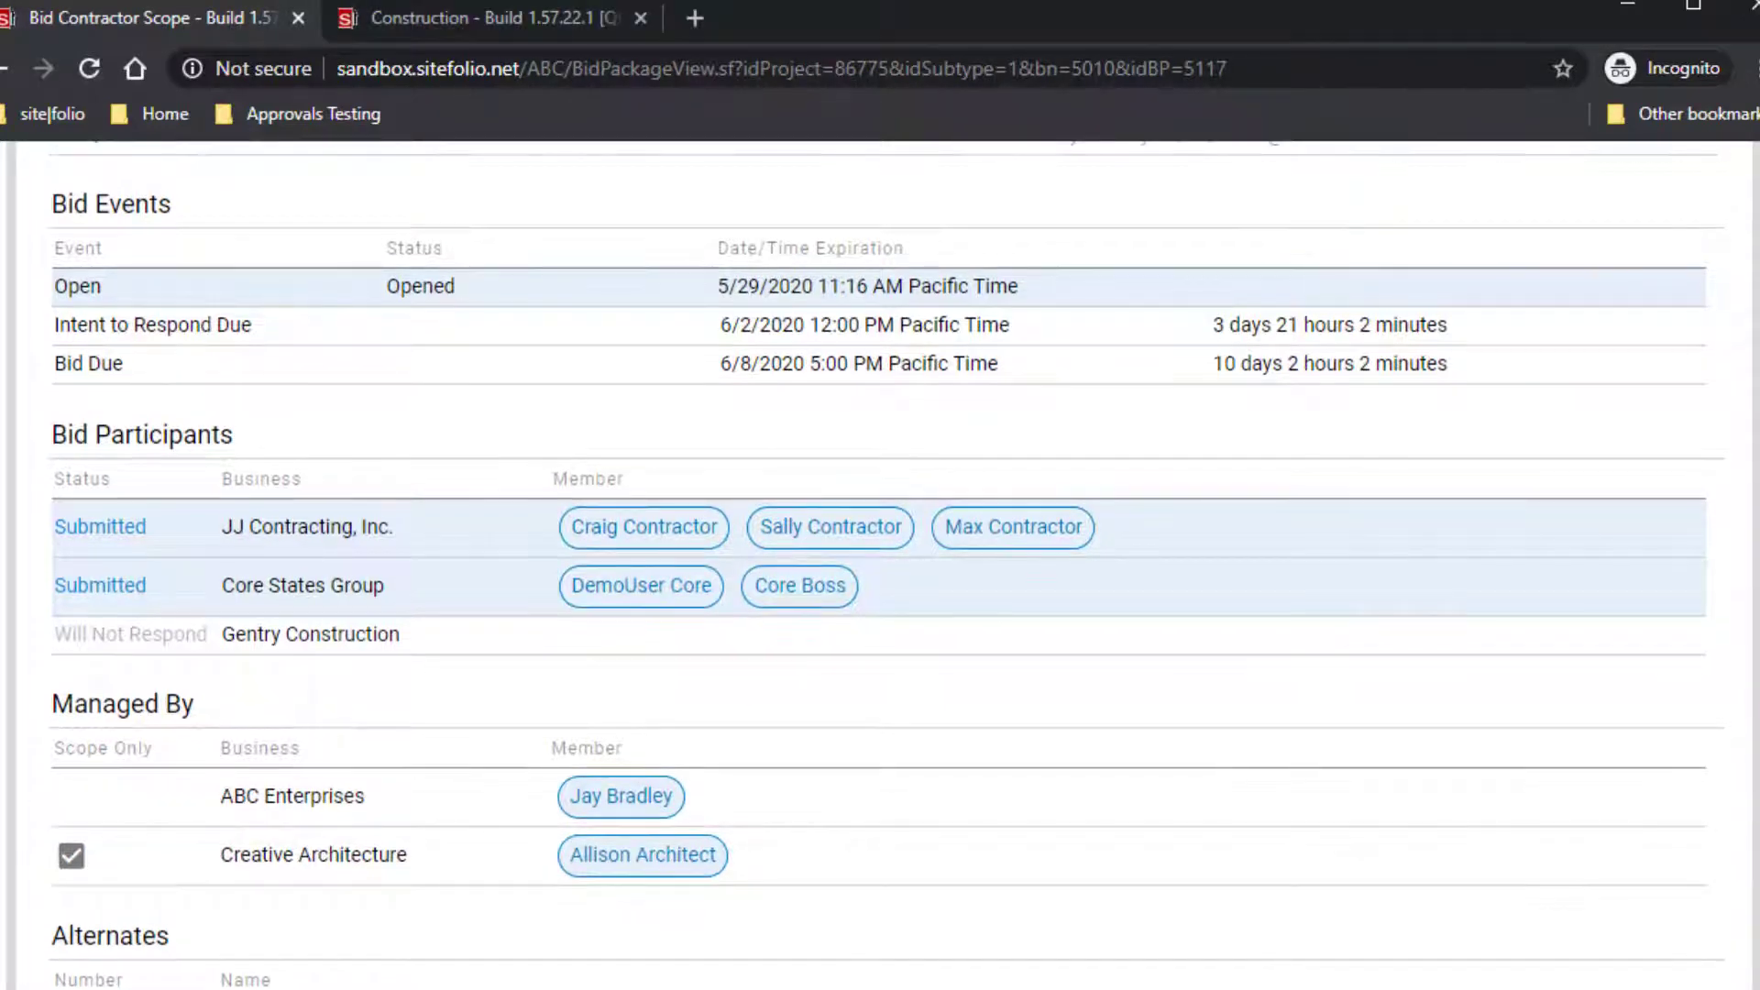
scroll(880, 564, "down", 5)
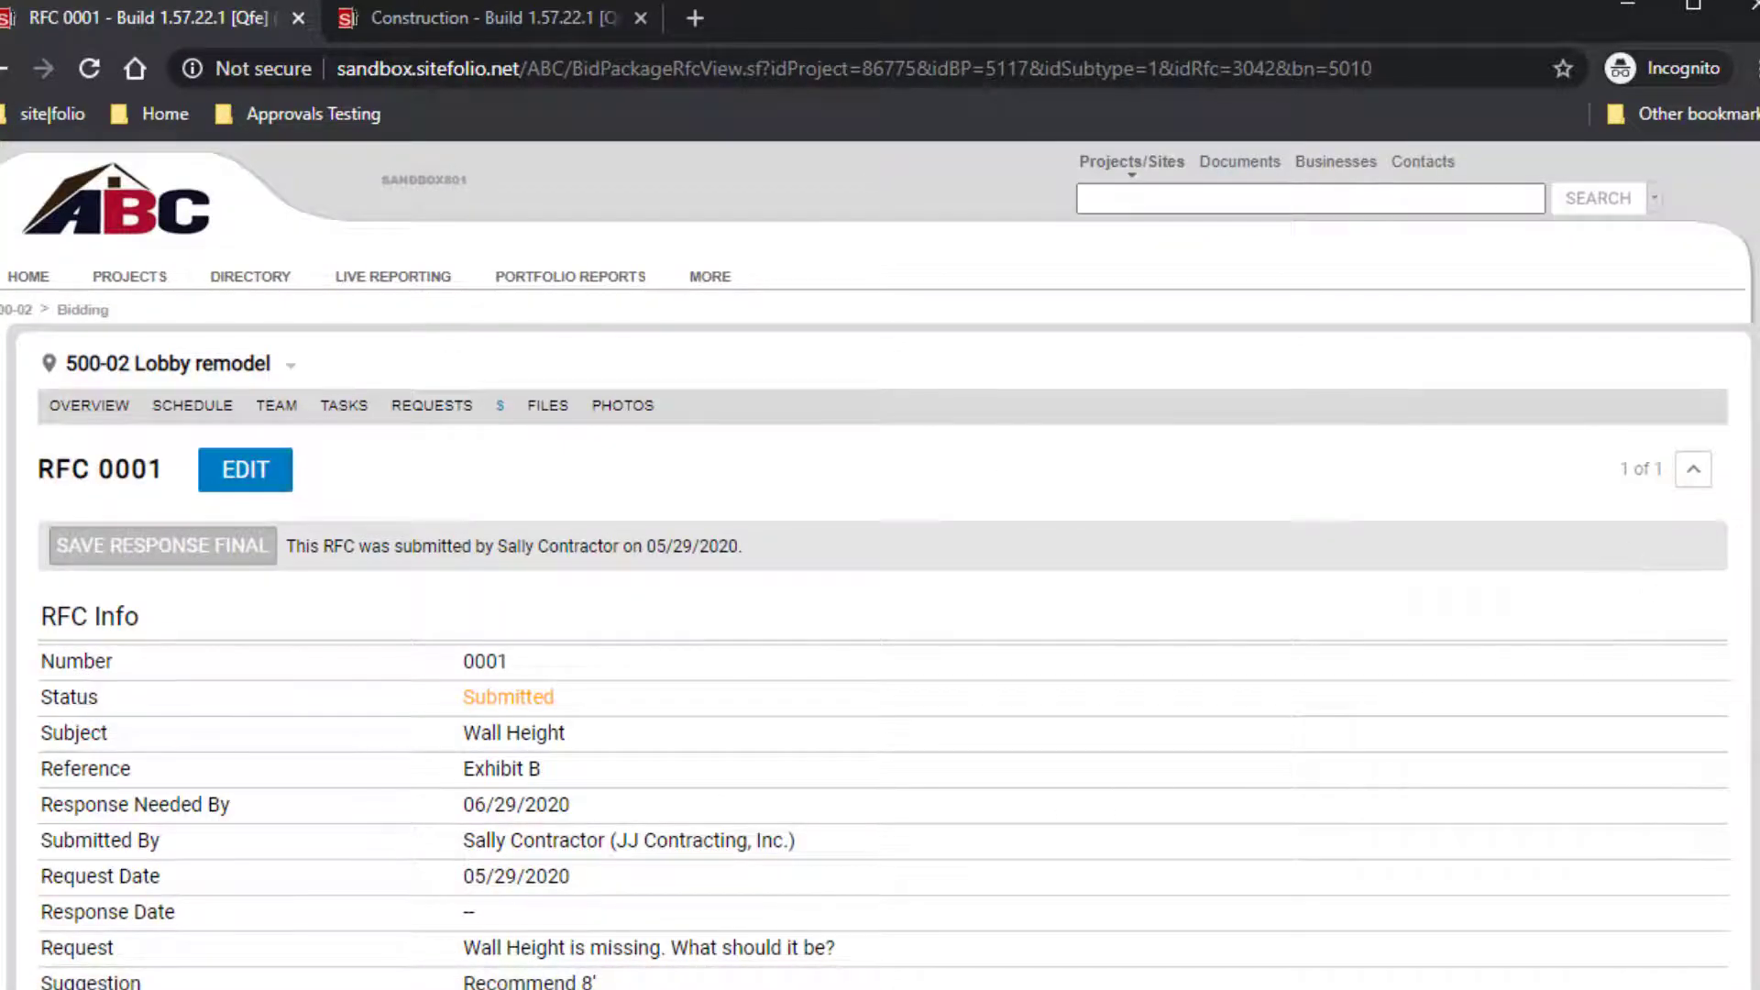
scroll(880, 563, "down", 5)
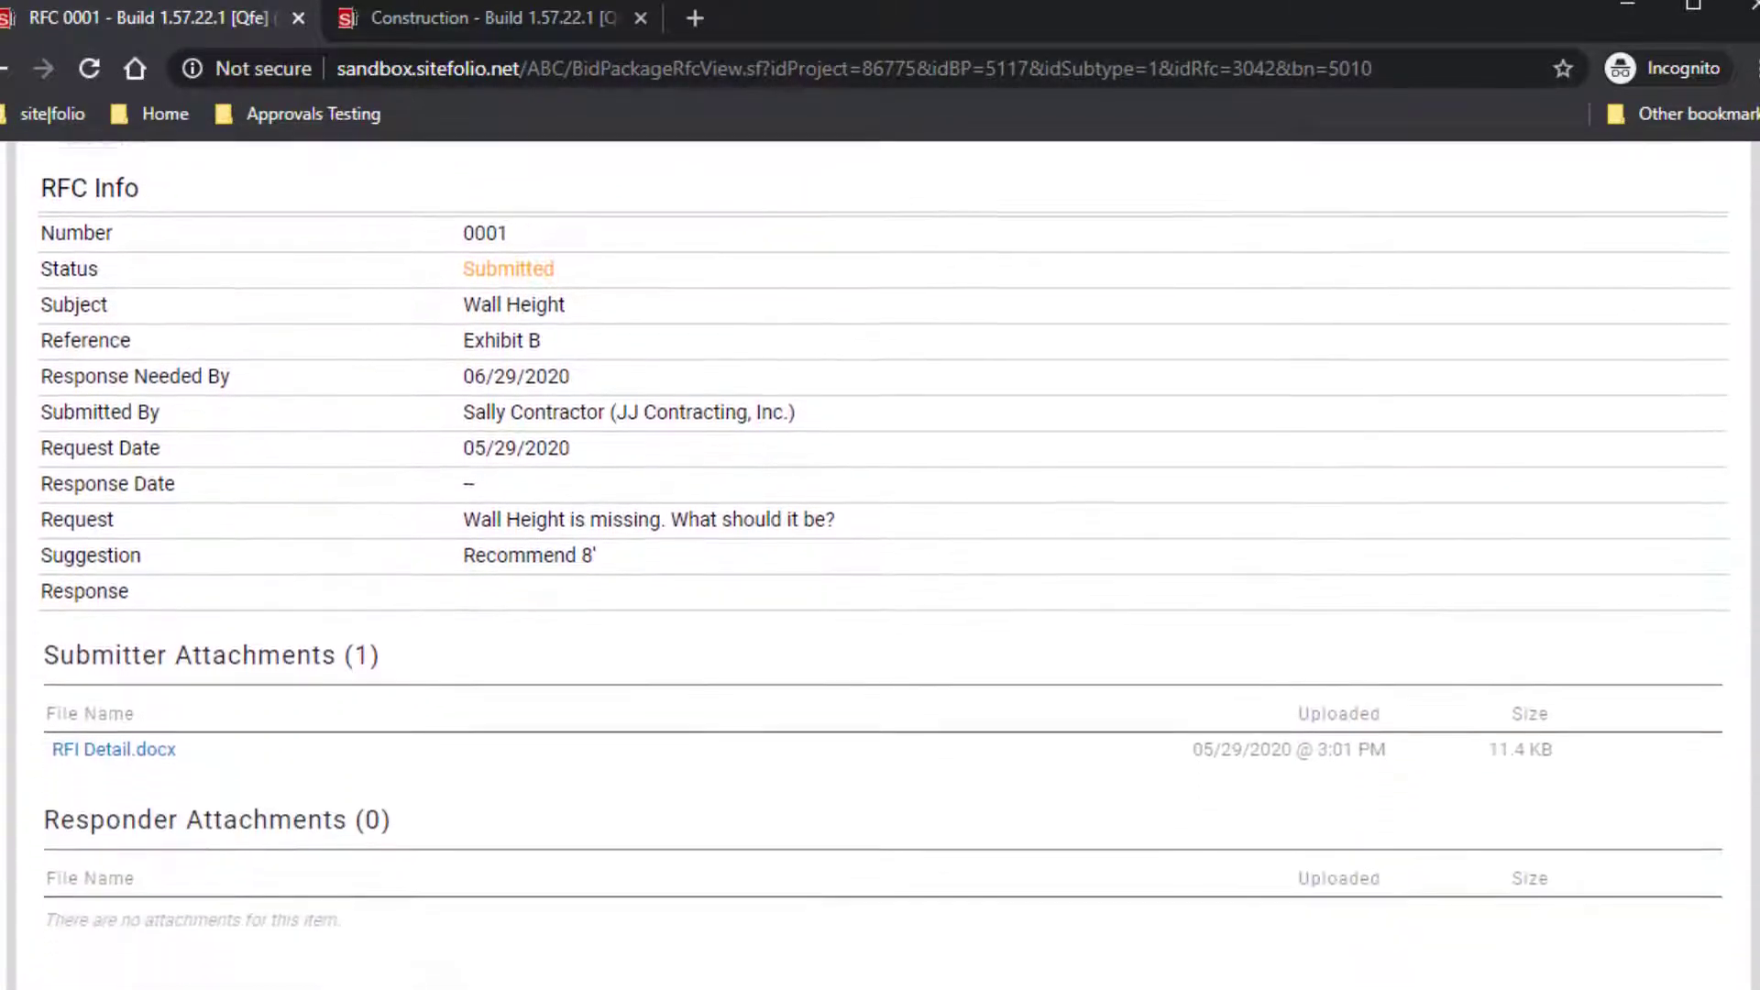
scroll(1746, 628, "up", 1)
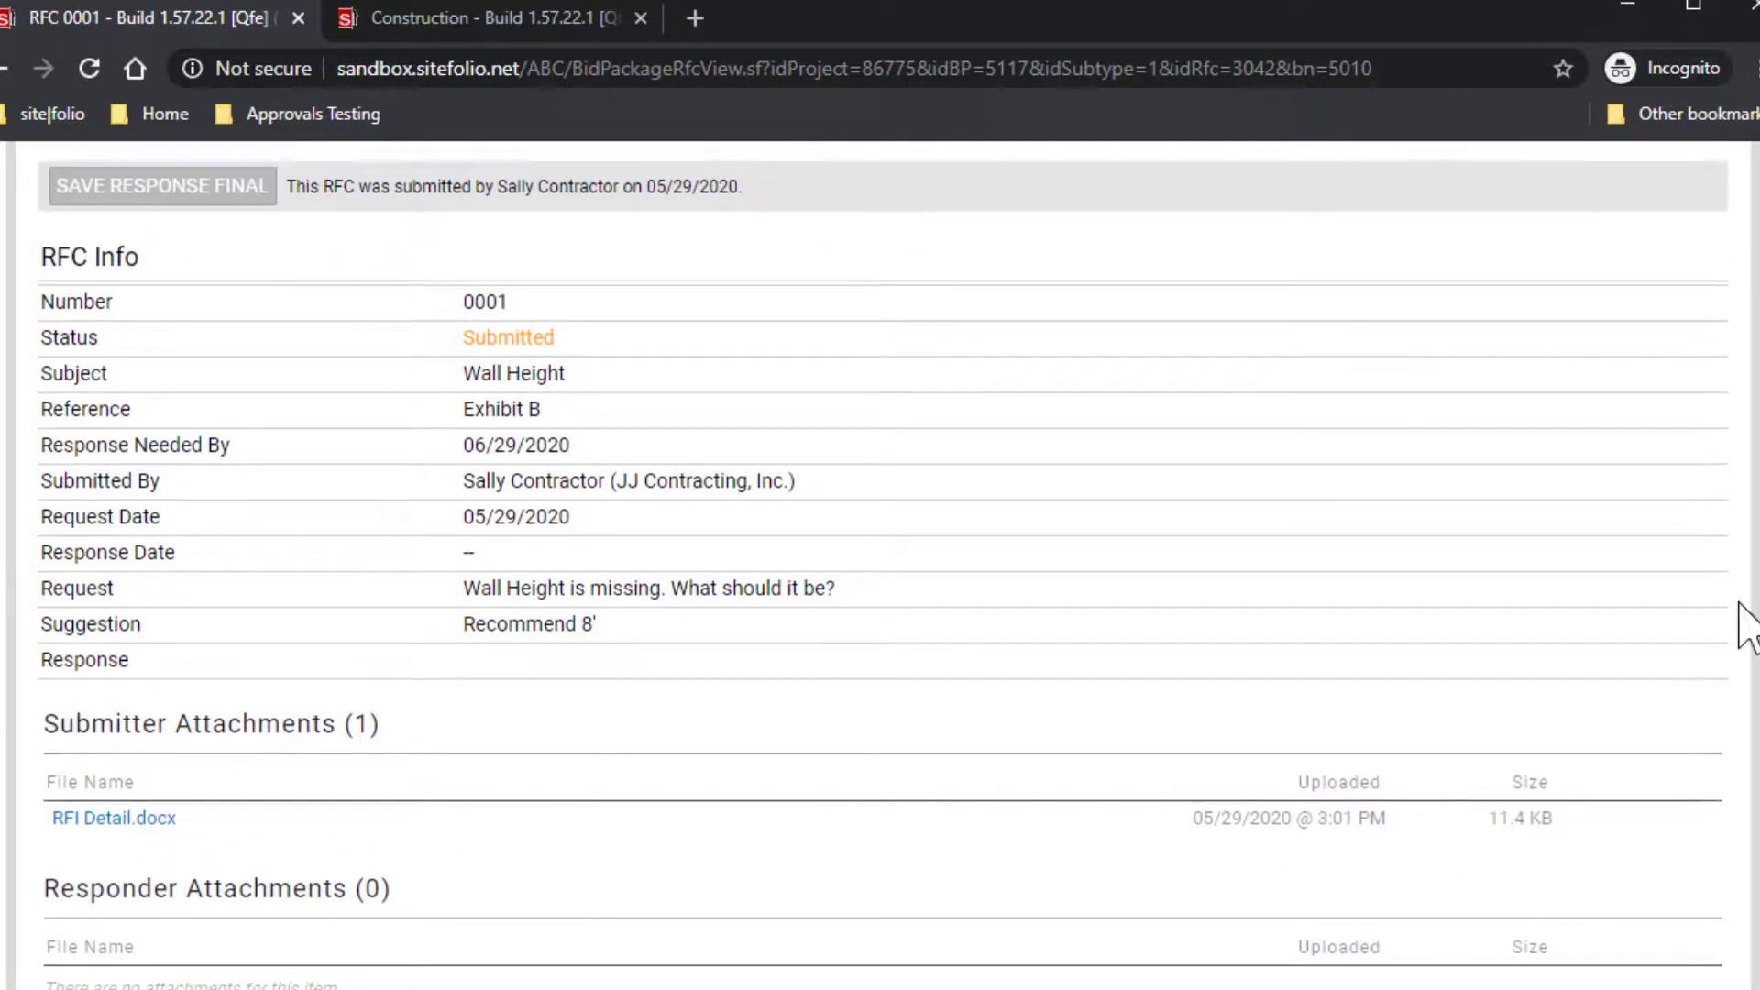
scroll(1684, 626, "up", 2)
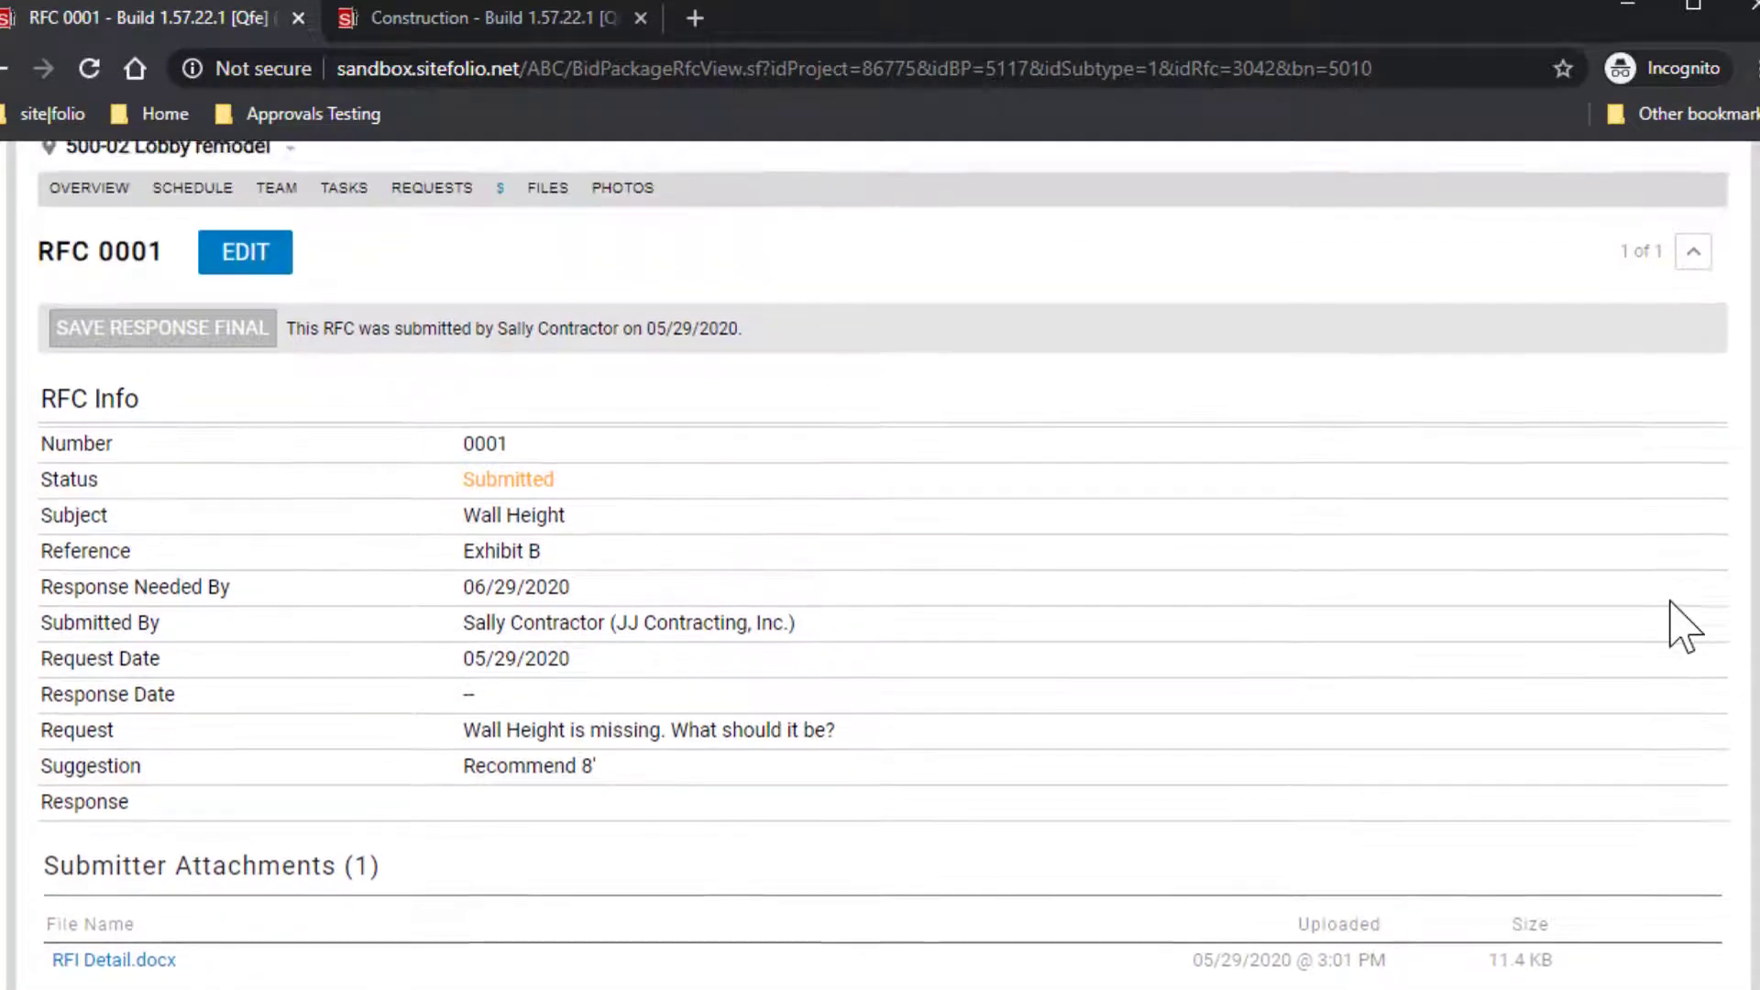
Step: Open RFC 0001 for editing and enter "Yes 8'" as the response
left_click(234, 258)
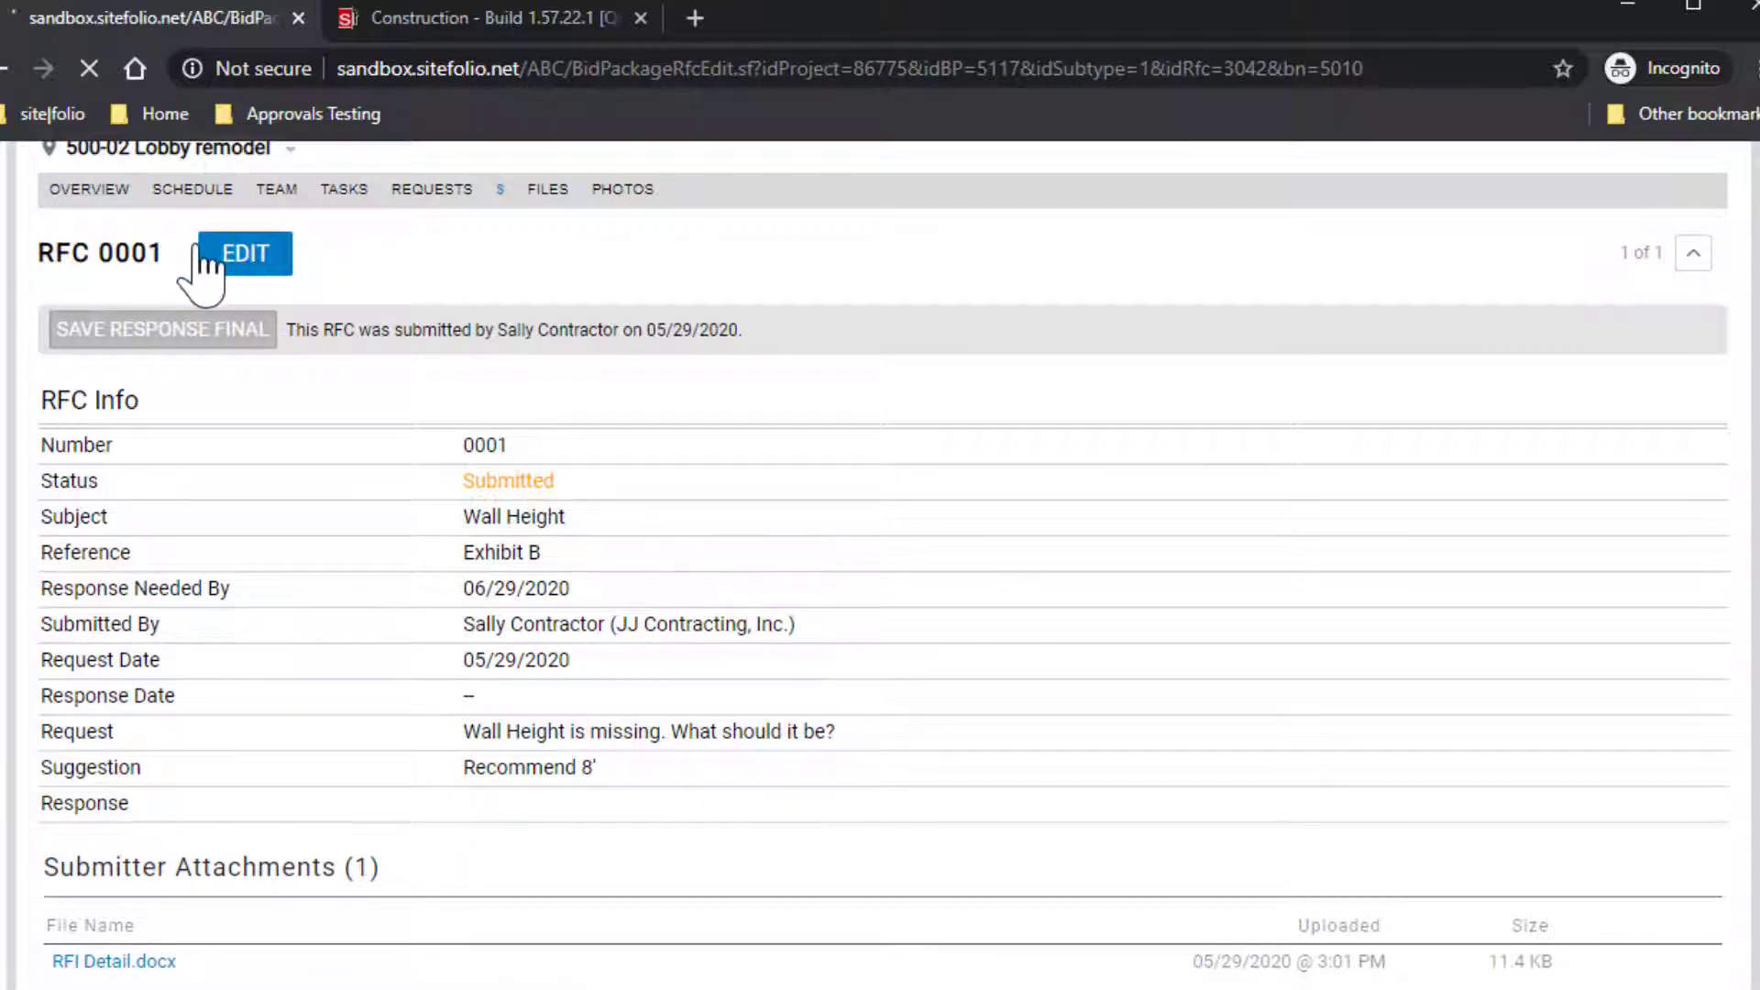
scroll(477, 550, "down", 4)
left_click(531, 672)
type("Yes 8'")
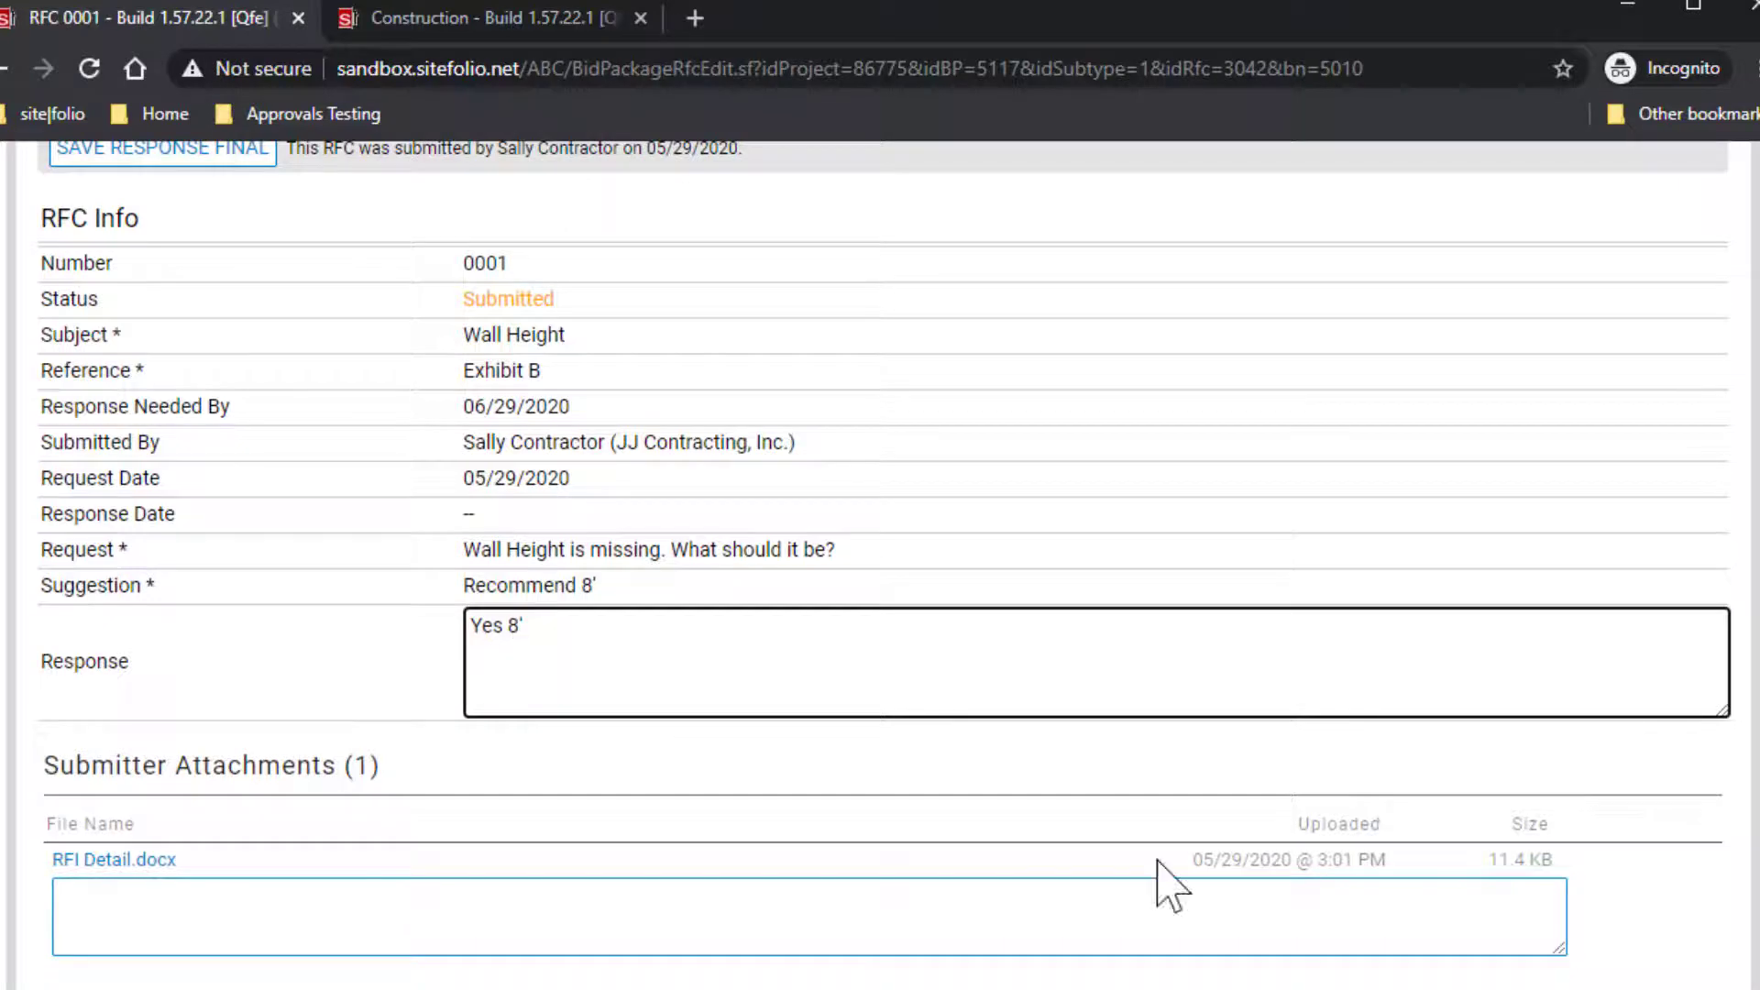
Step: Attach RFI Detail.docx as a responder attachment, save the RFC response as final, and return to the bid package
scroll(1160, 880, "down", 3)
left_click_drag(1759, 514, 1013, 944)
scroll(880, 549, "down", 2)
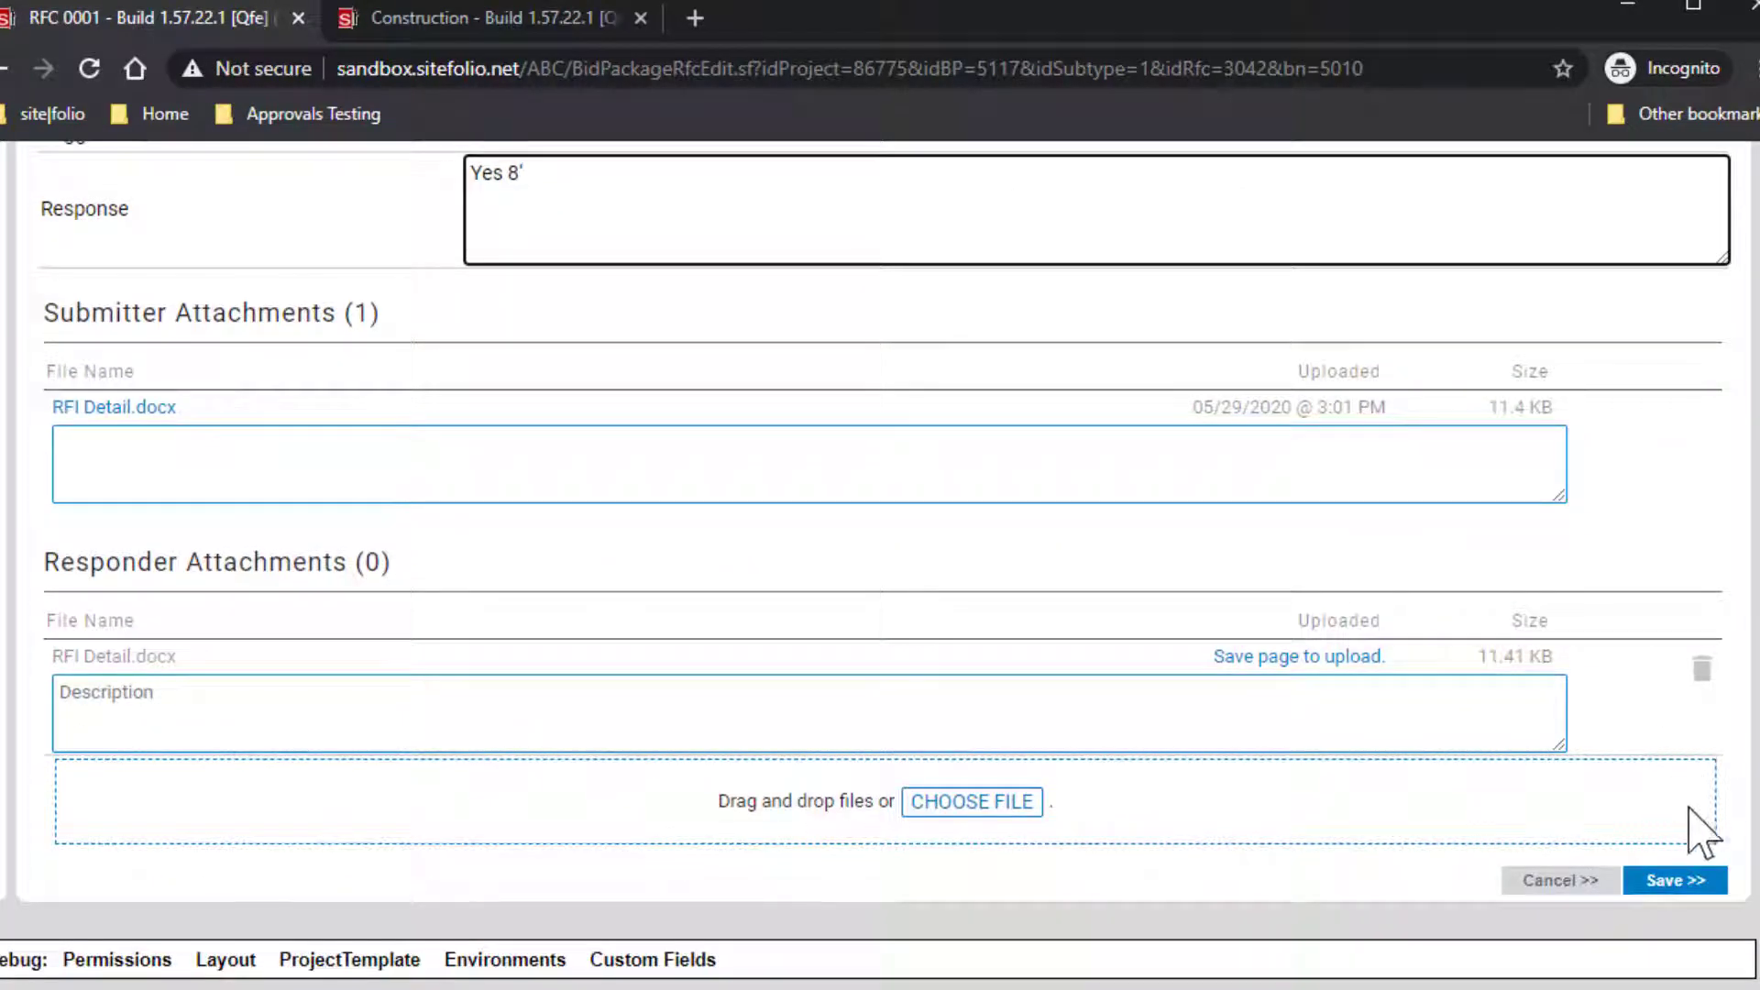
left_click(1673, 878)
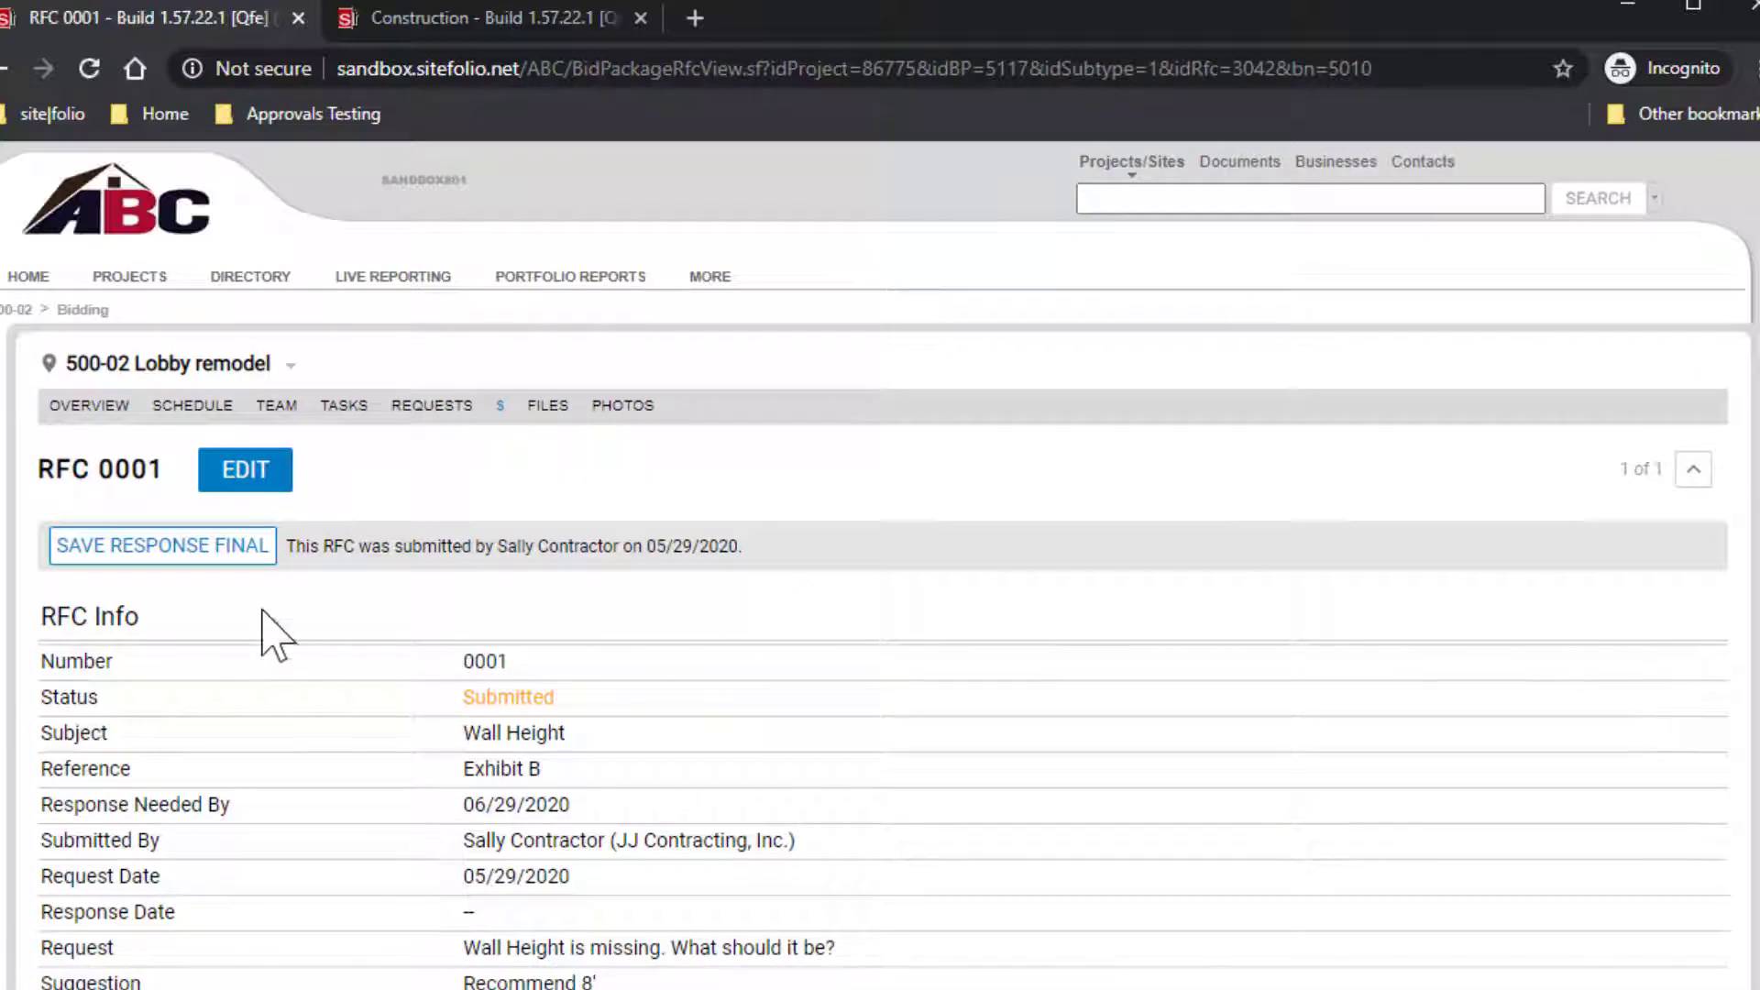
left_click(194, 547)
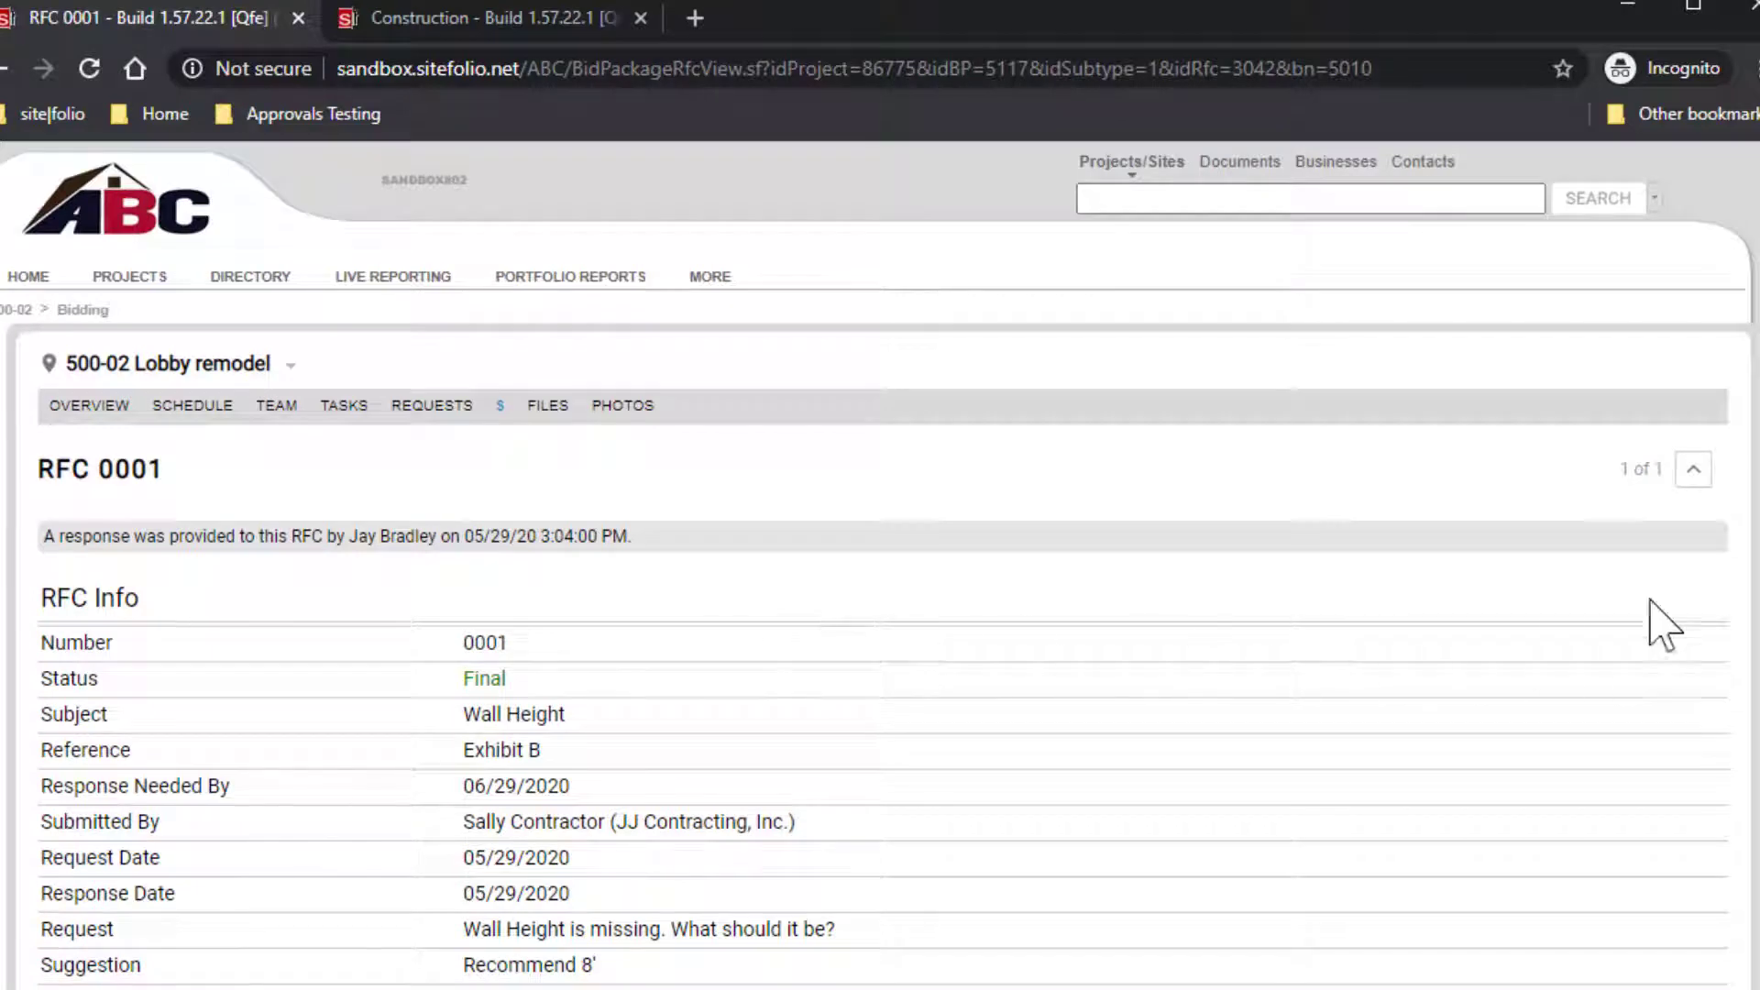
left_click(1687, 477)
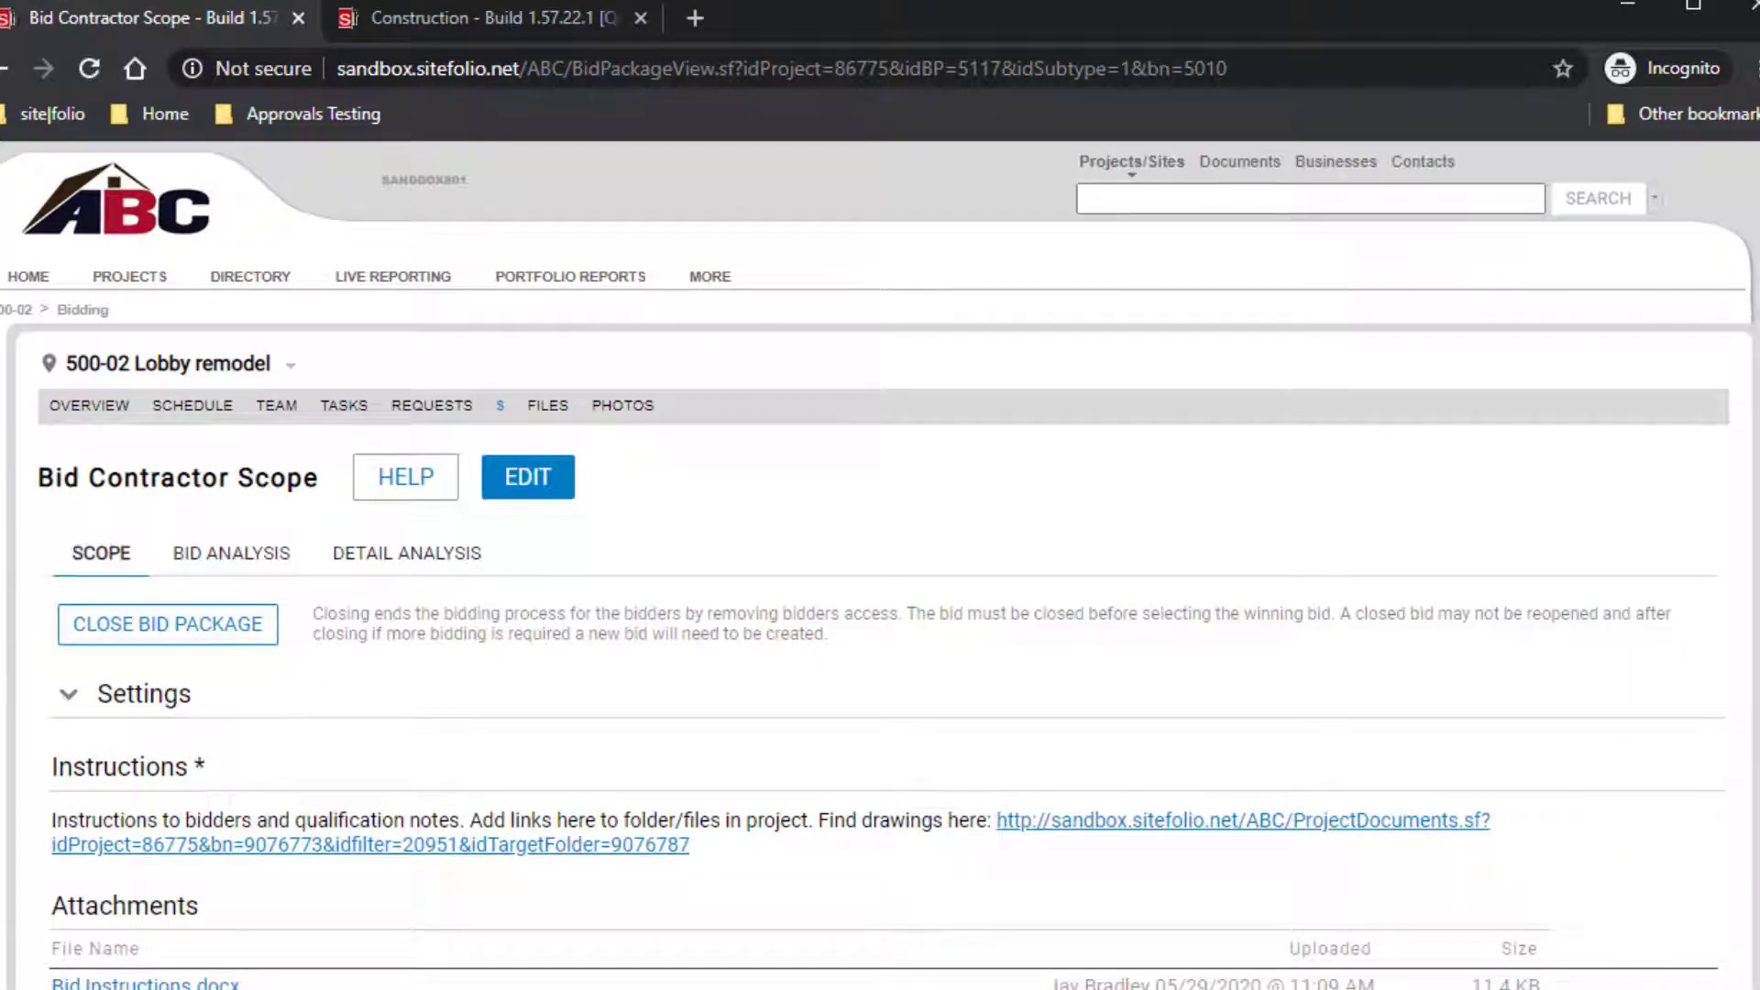
Step: Create an addendum with the subject "Change in Bid Due Date" and the description "Bid Due date is now moved to Thursday"
scroll(880, 565, "down", 10)
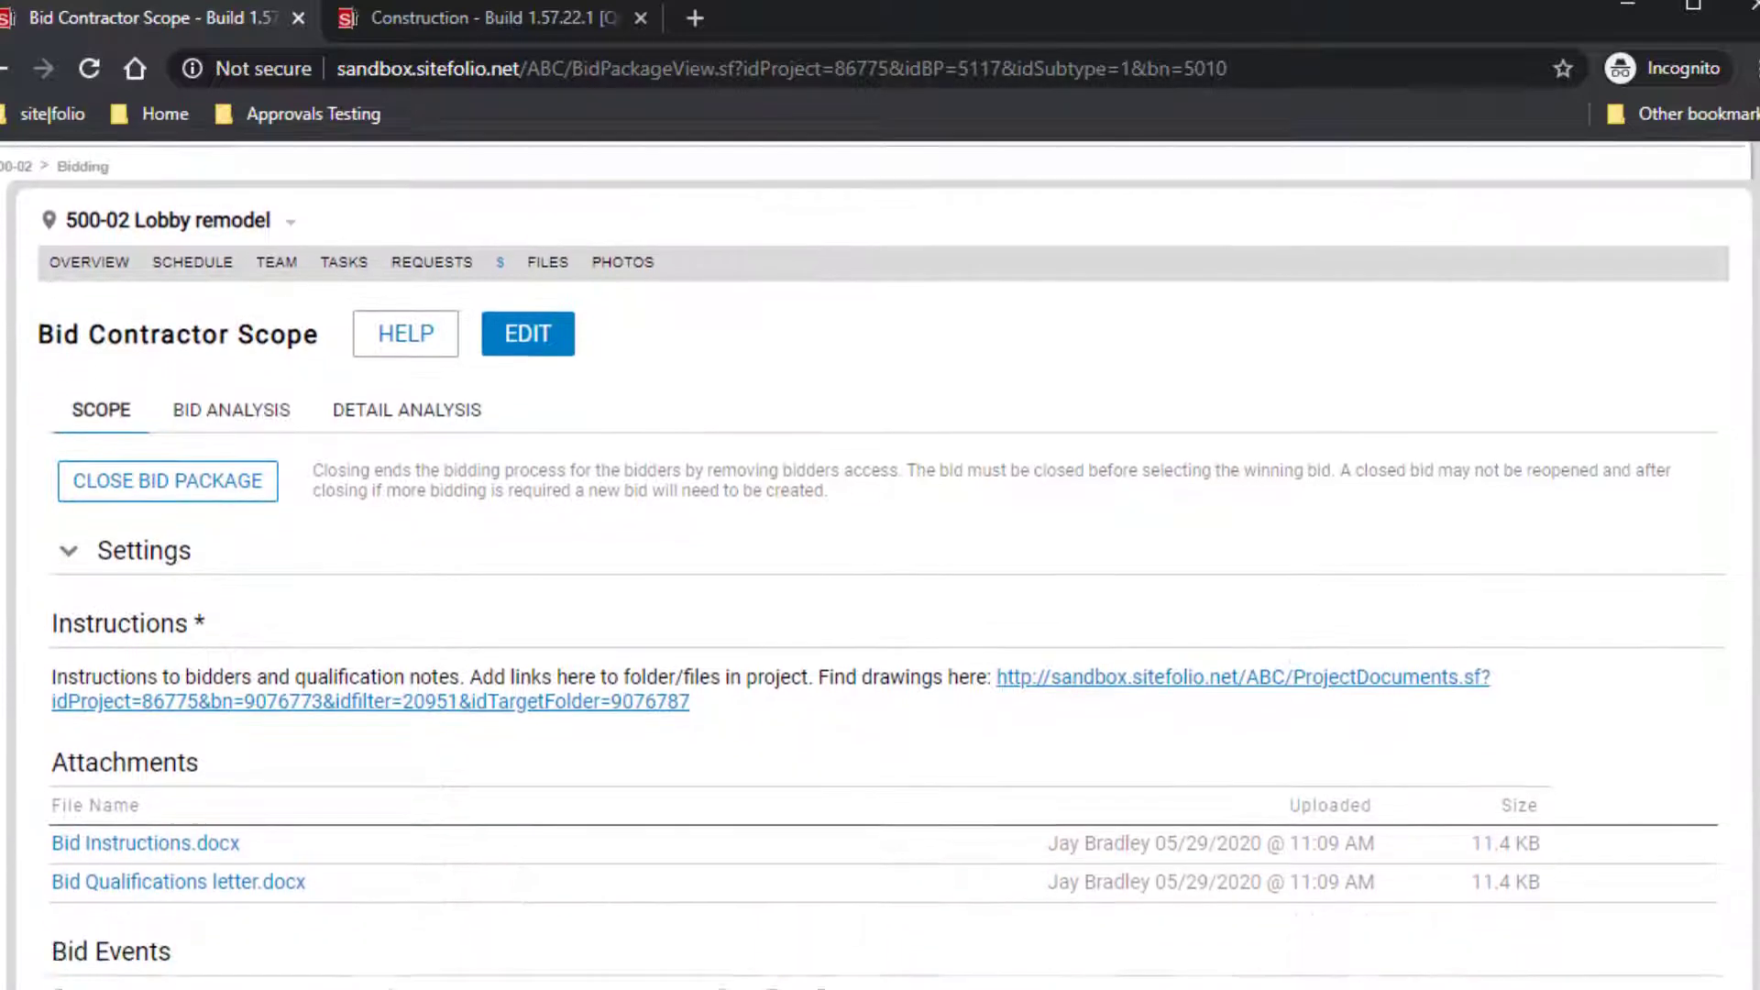
scroll(879, 565, "down", 3)
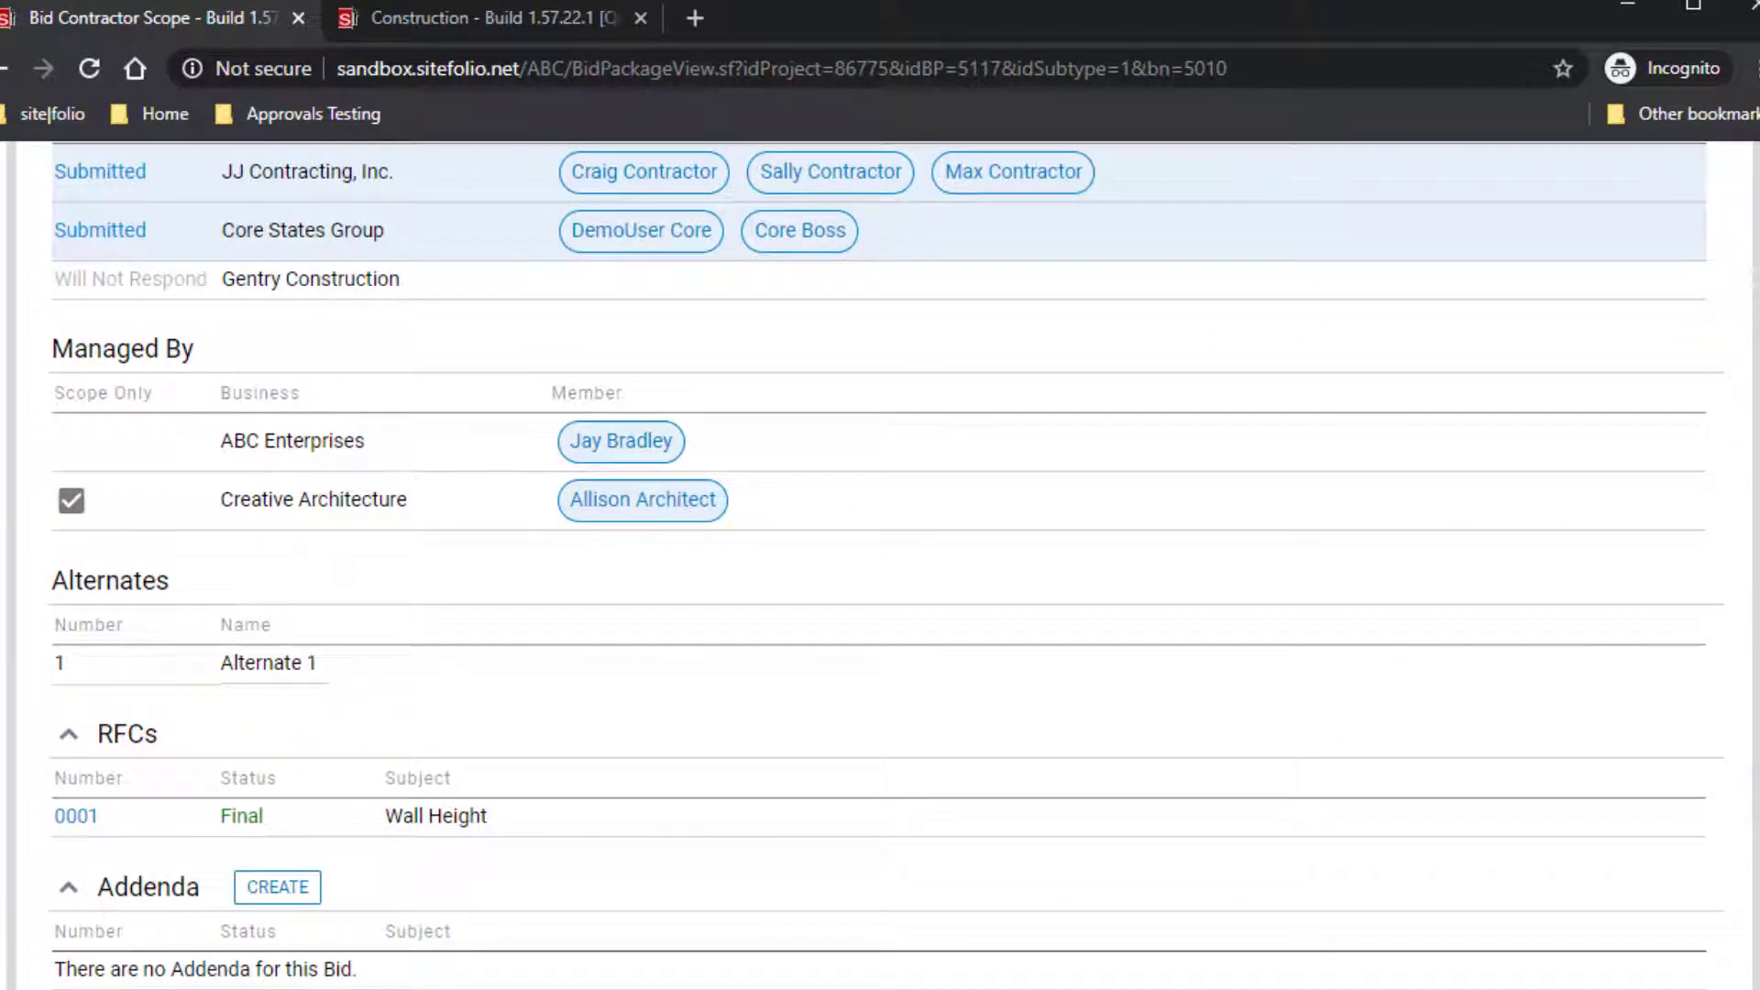
scroll(880, 564, "down", 3)
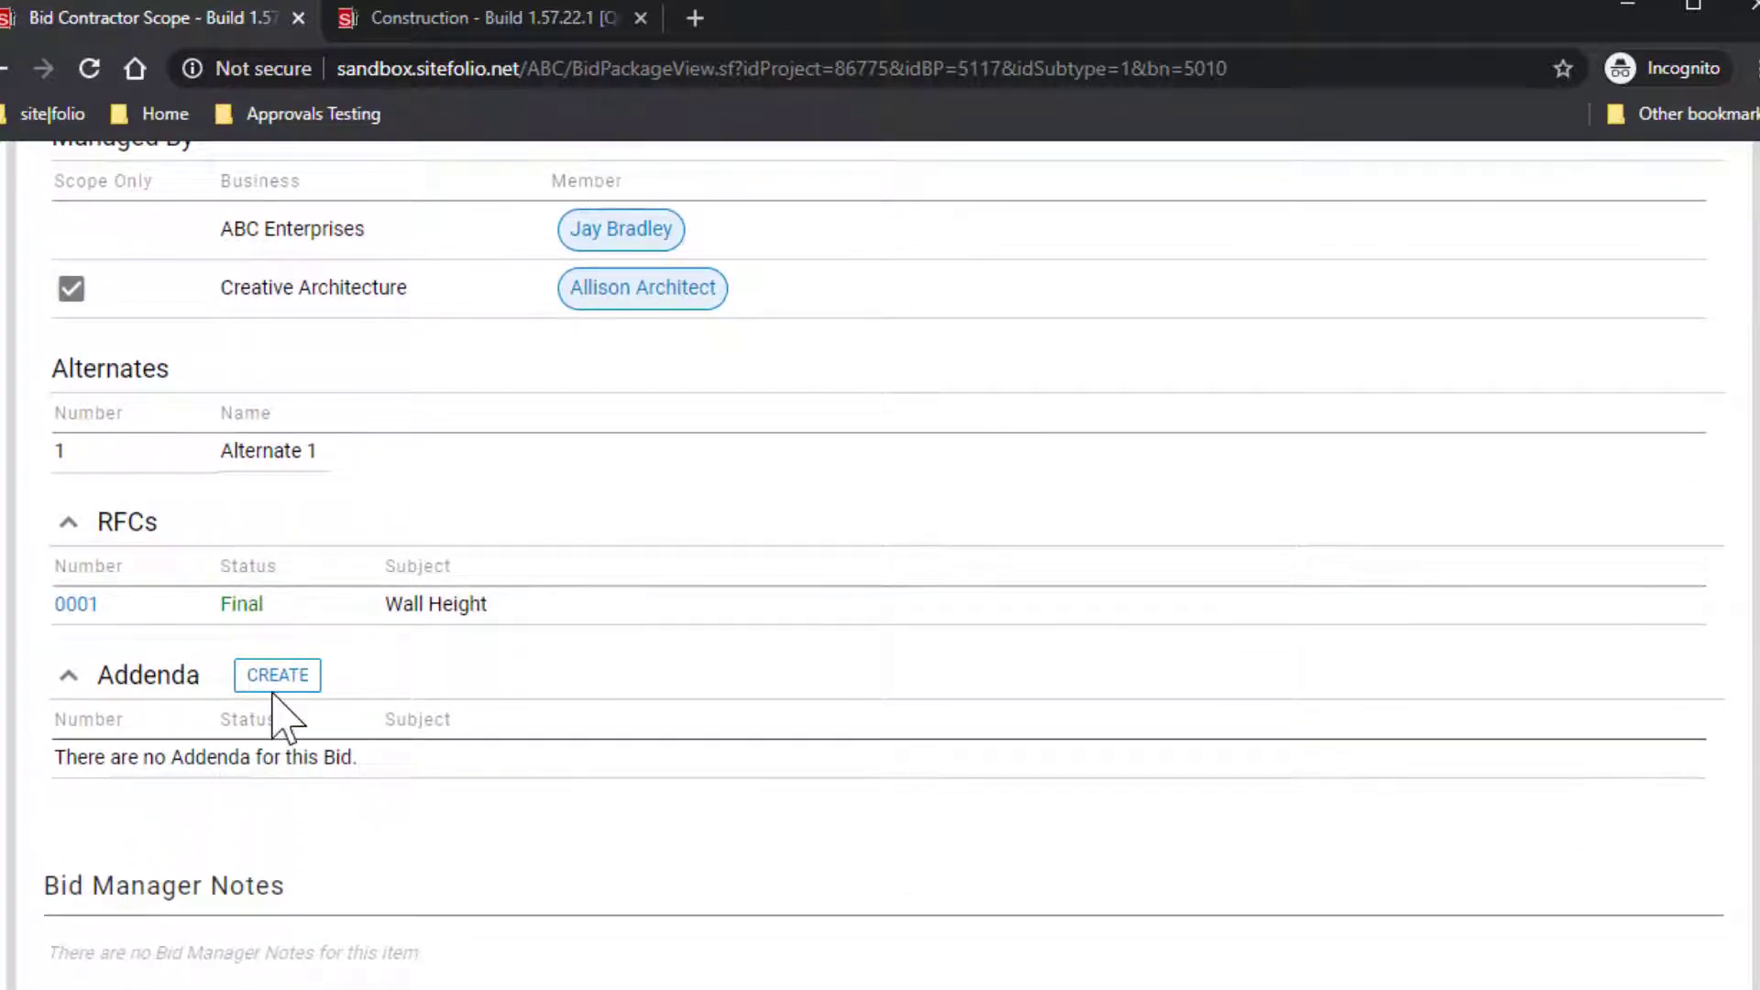
left_click(275, 688)
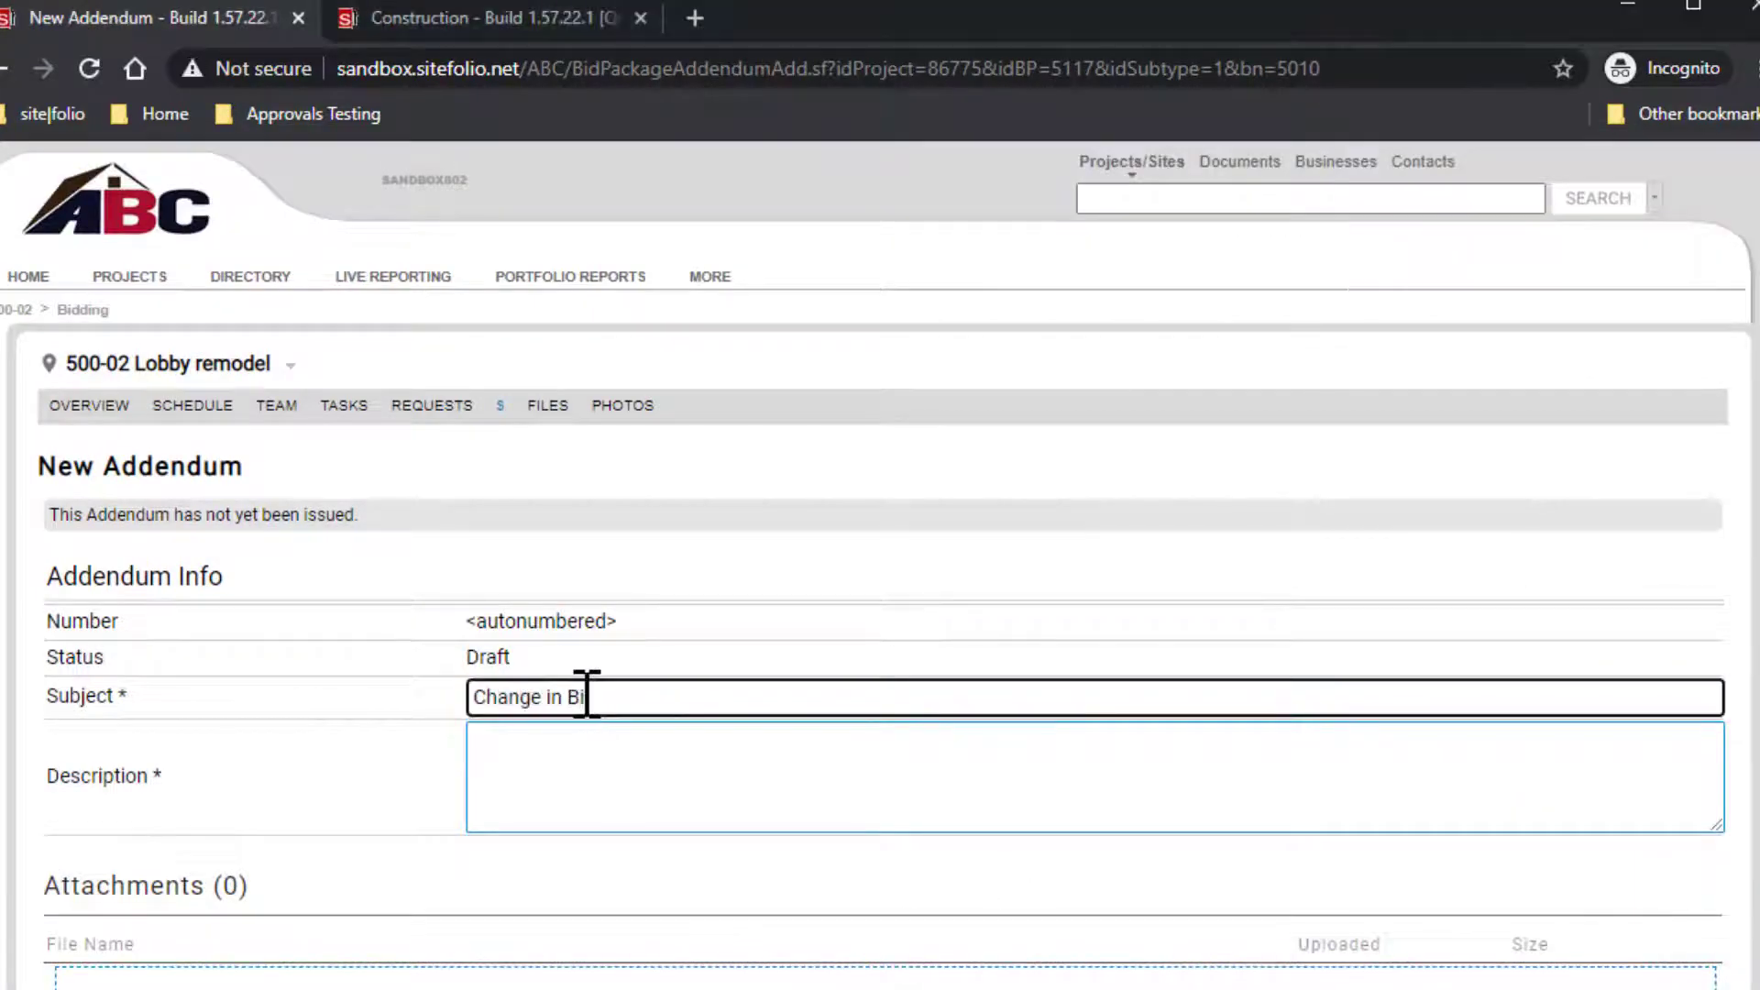
type("Change in Bid Due Date")
left_click(653, 781)
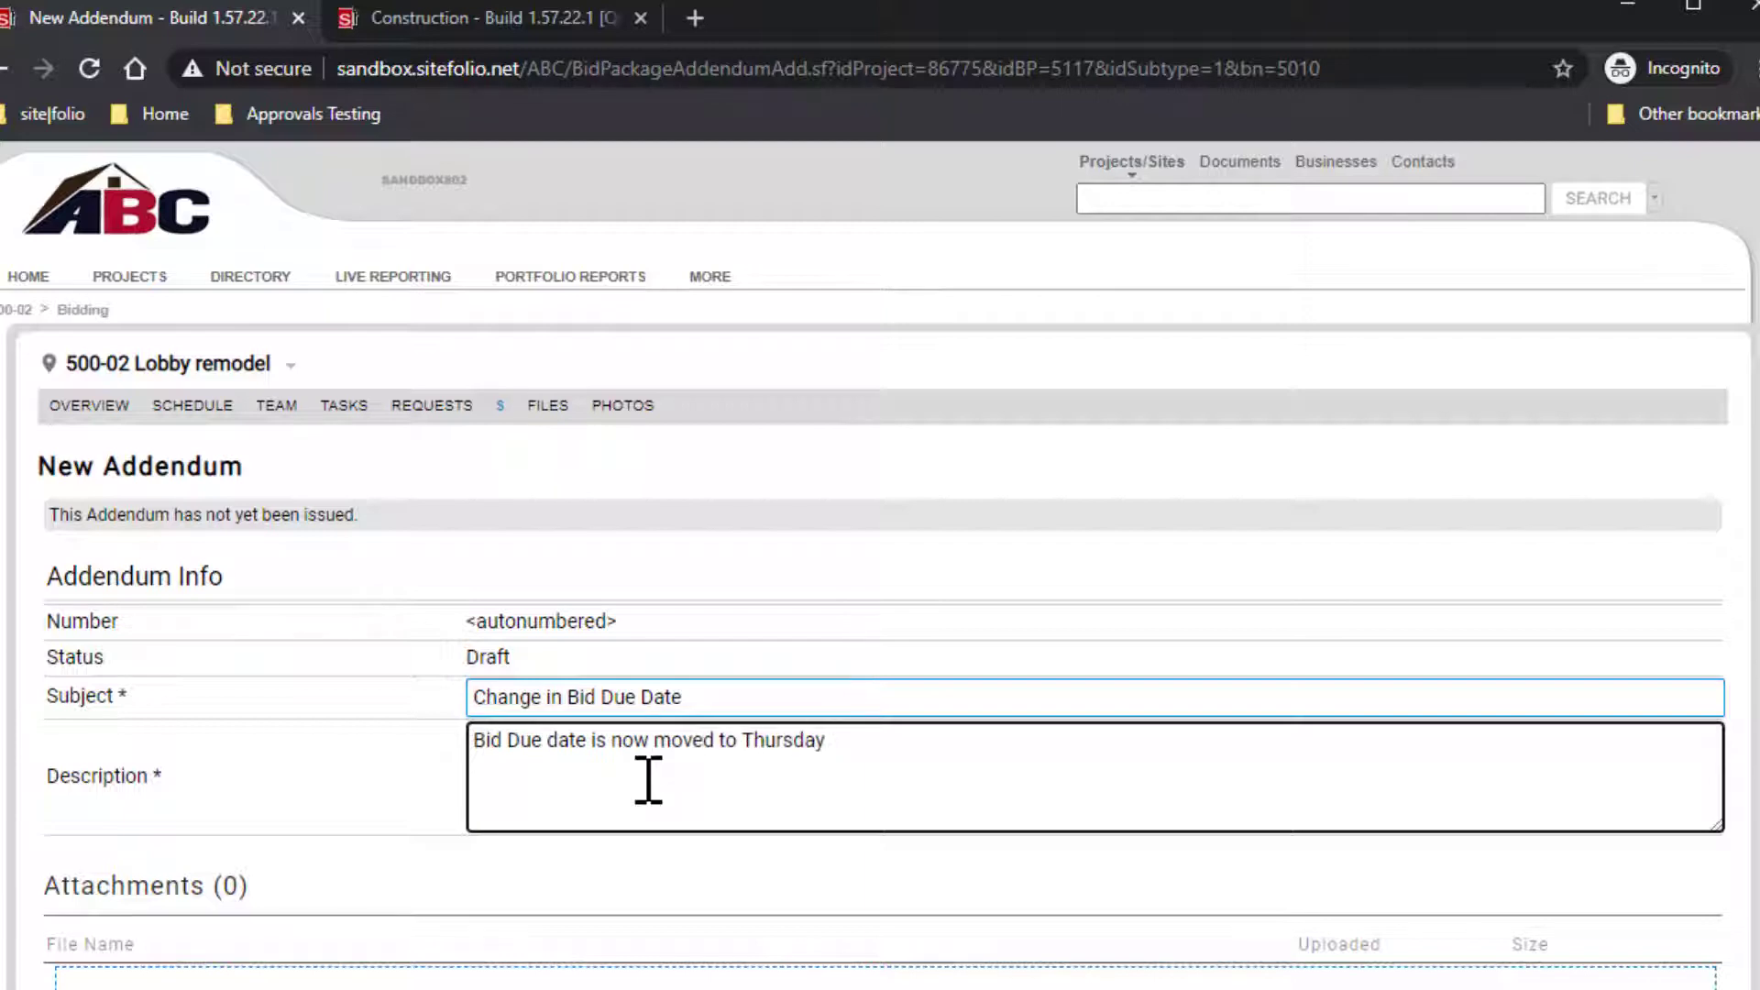
Step: Attach ASI1.docx to the new addendum, save and issue it, and return to the bid package
scroll(880, 563, "down", 3)
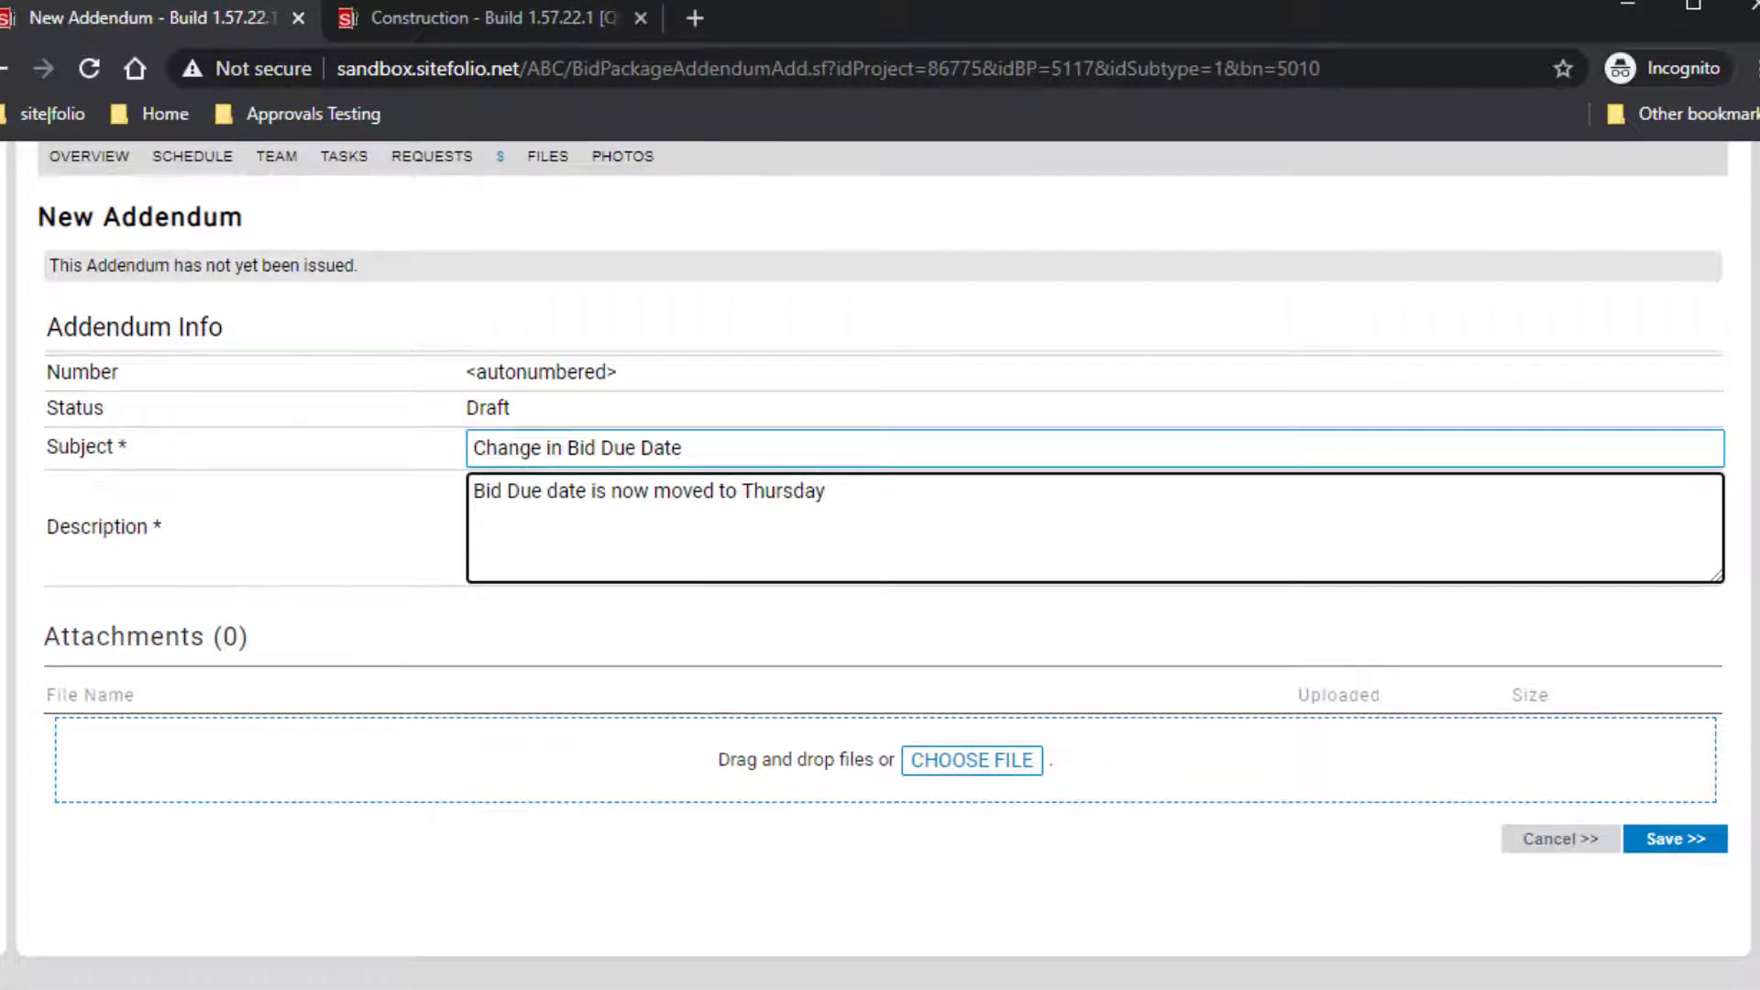
left_click_drag(1759, 477, 904, 770)
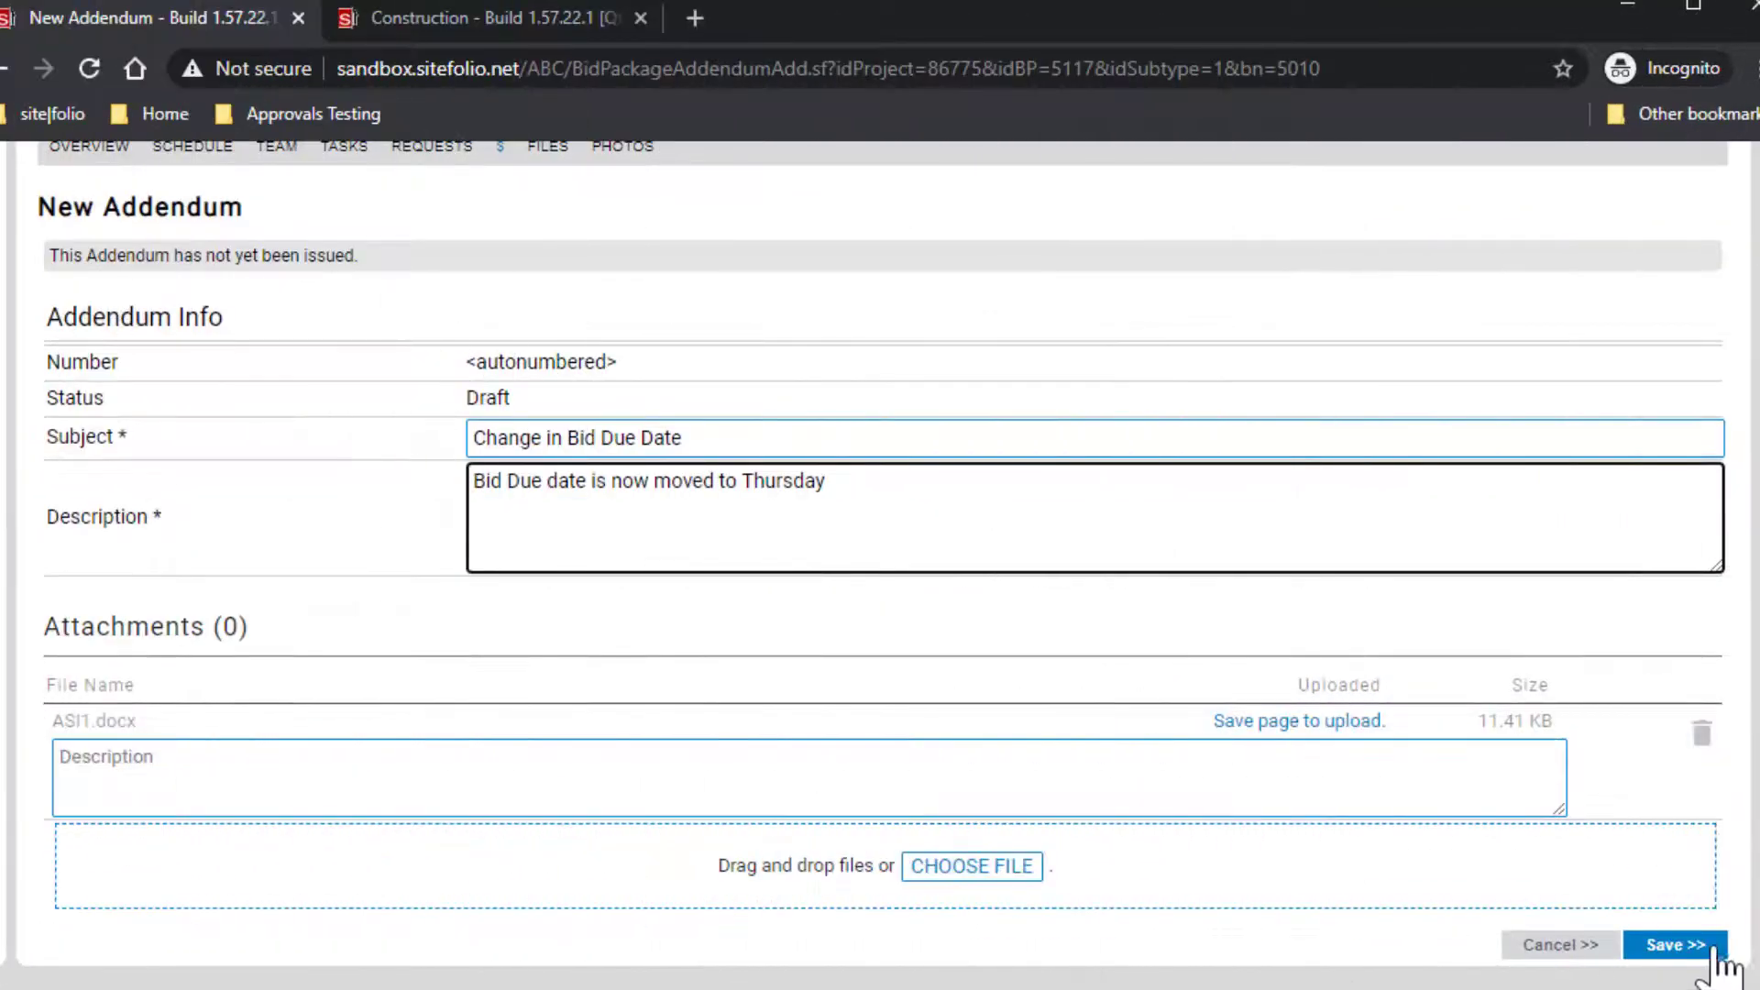
left_click(1712, 949)
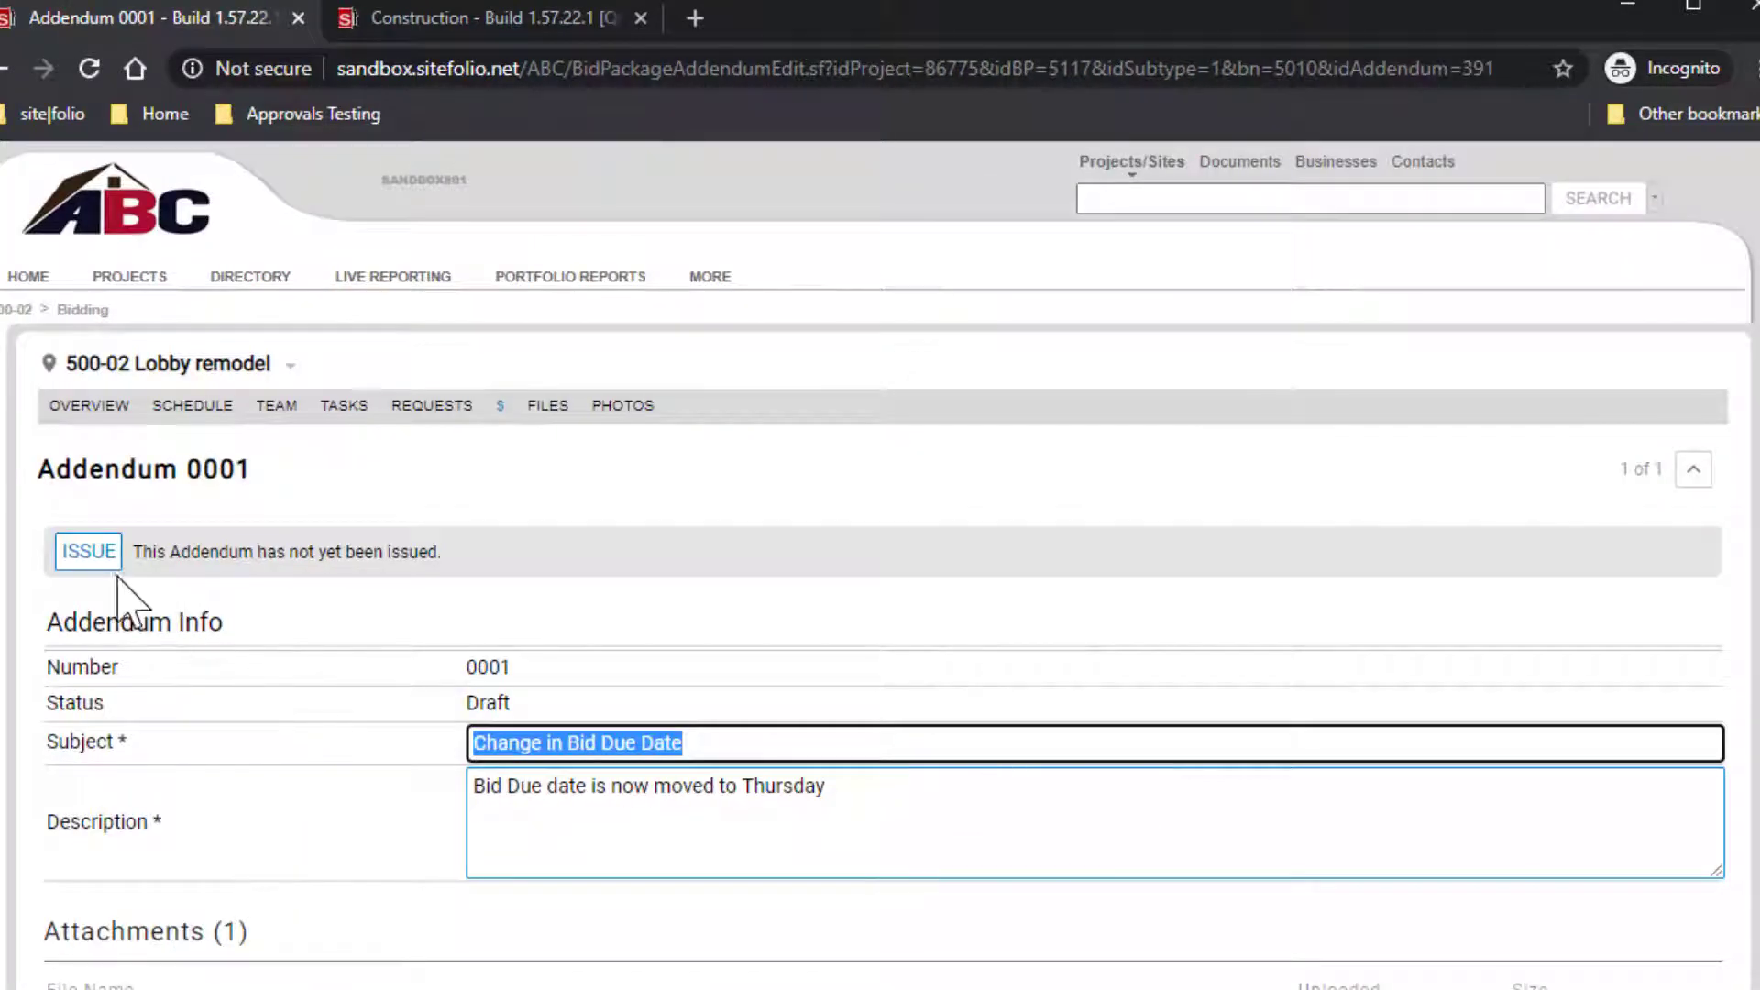
left_click(88, 551)
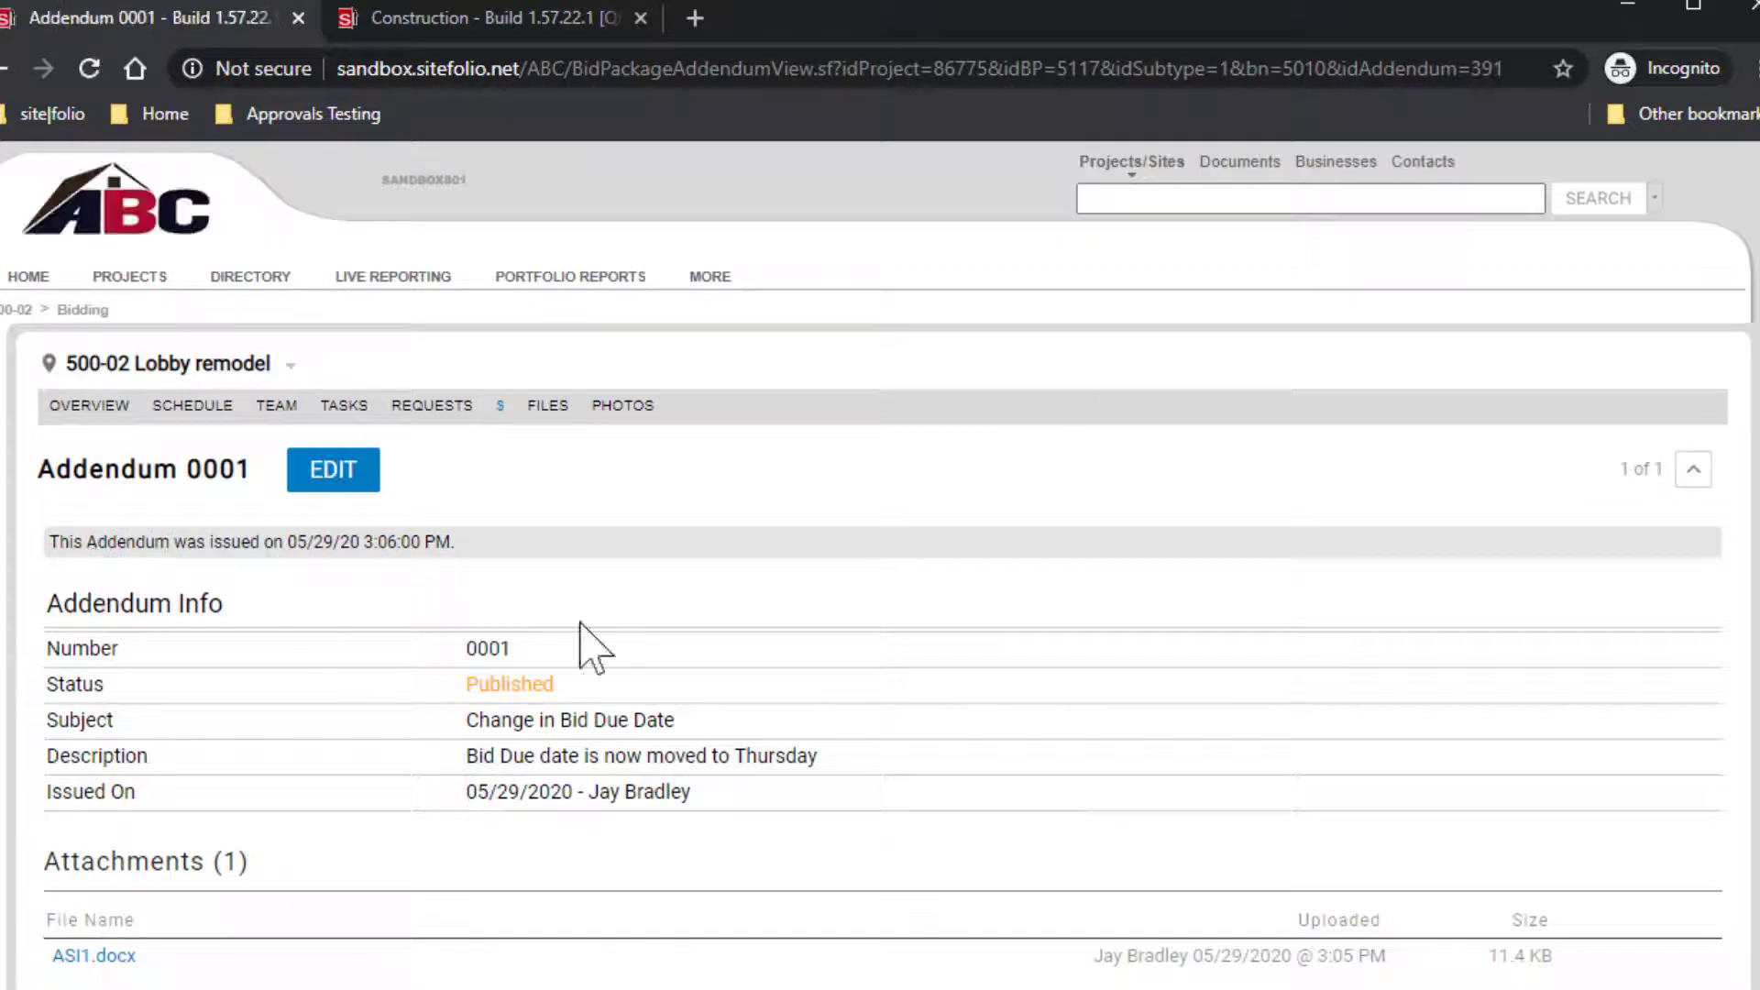
left_click(1695, 474)
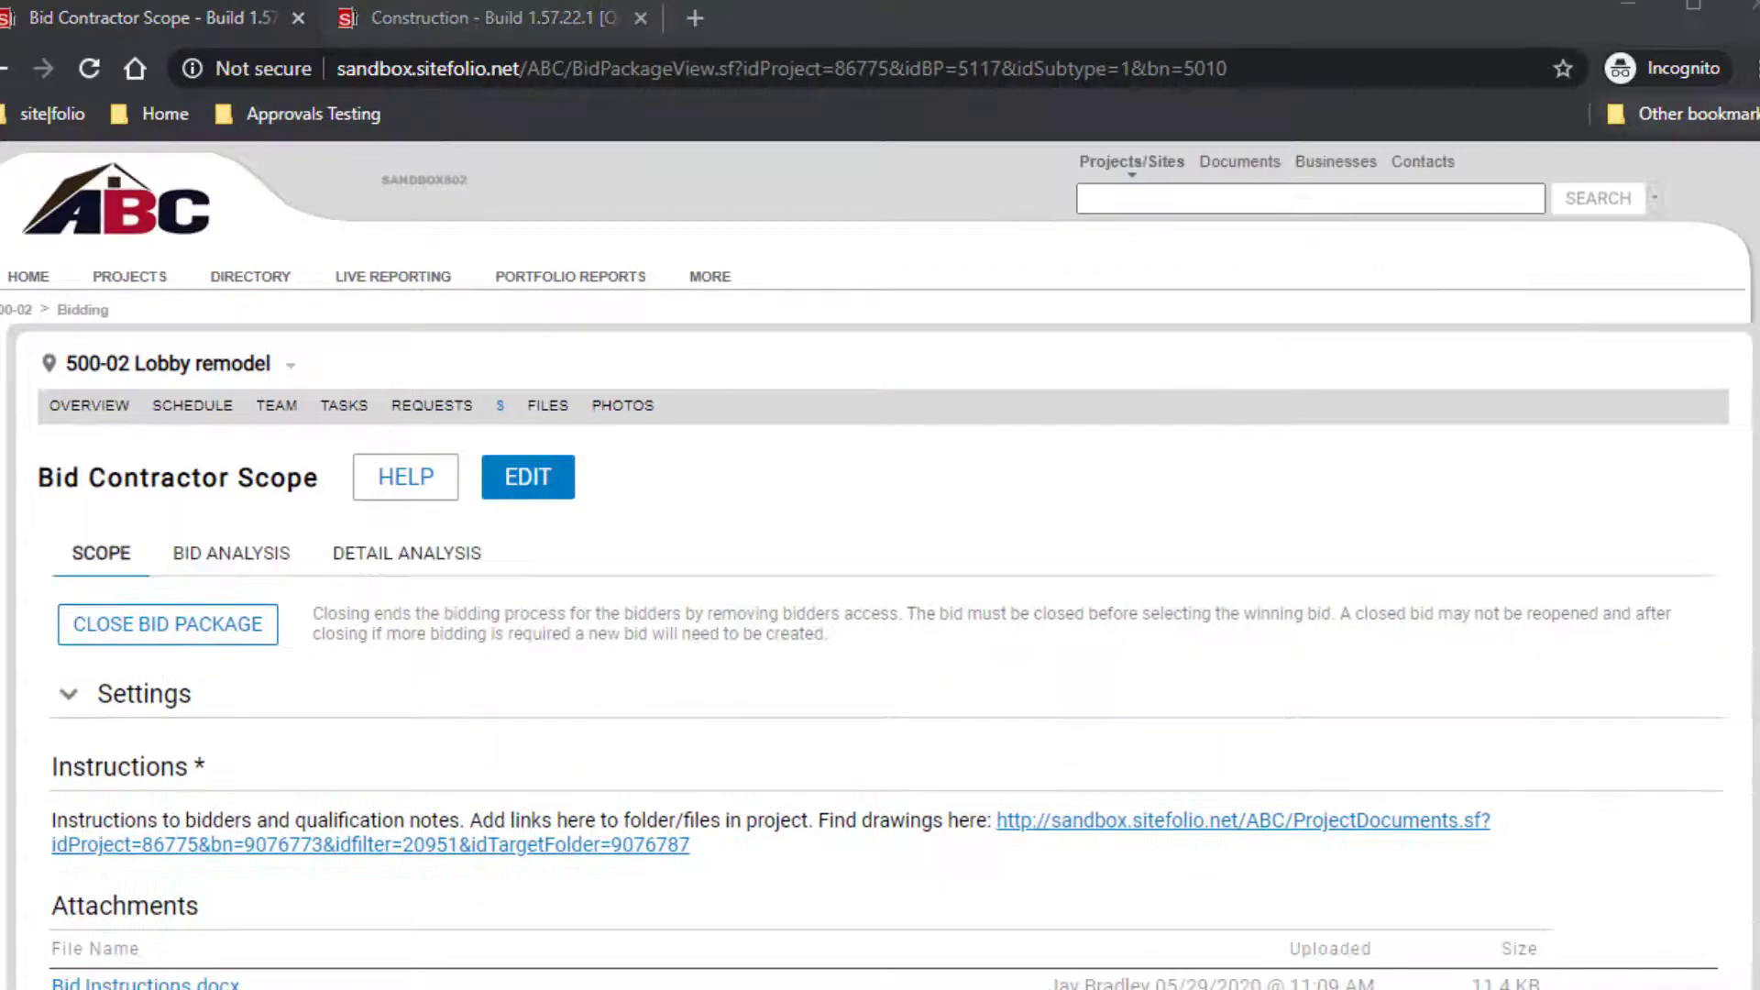
Step: Set the bid package's Bid Due date to 06/11/2020 and save the package
scroll(1755, 408, "down", 6)
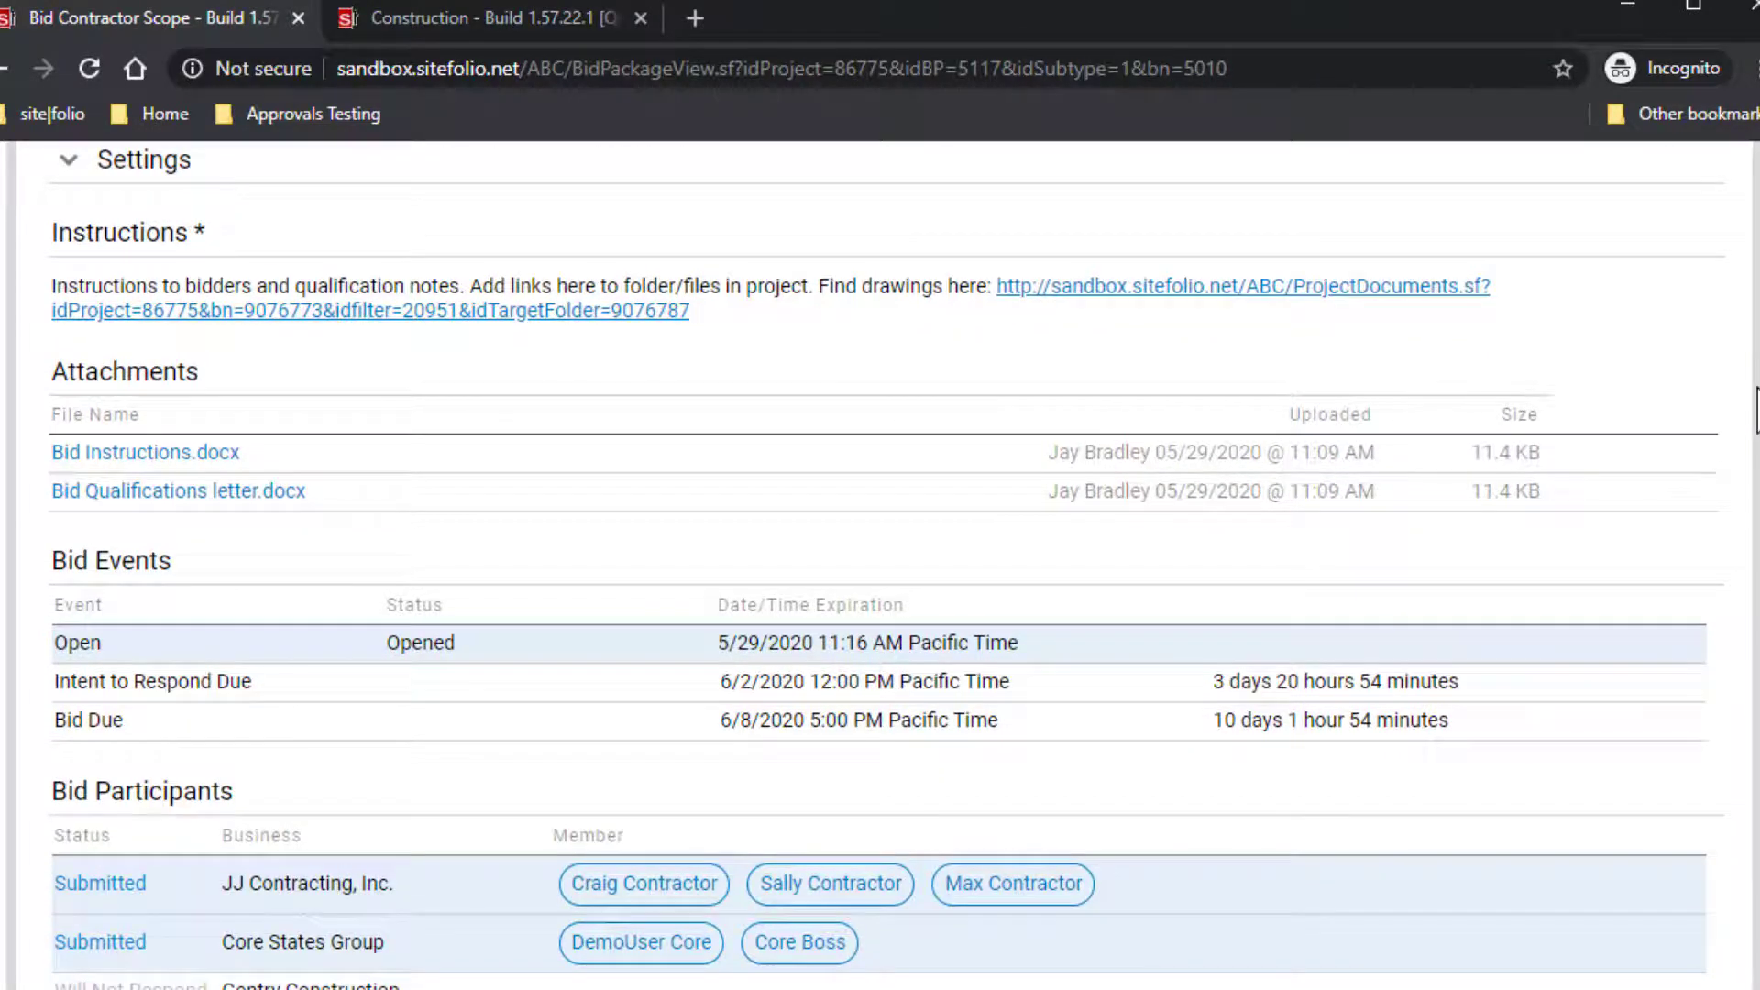
scroll(1755, 408, "up", 5)
left_click(541, 409)
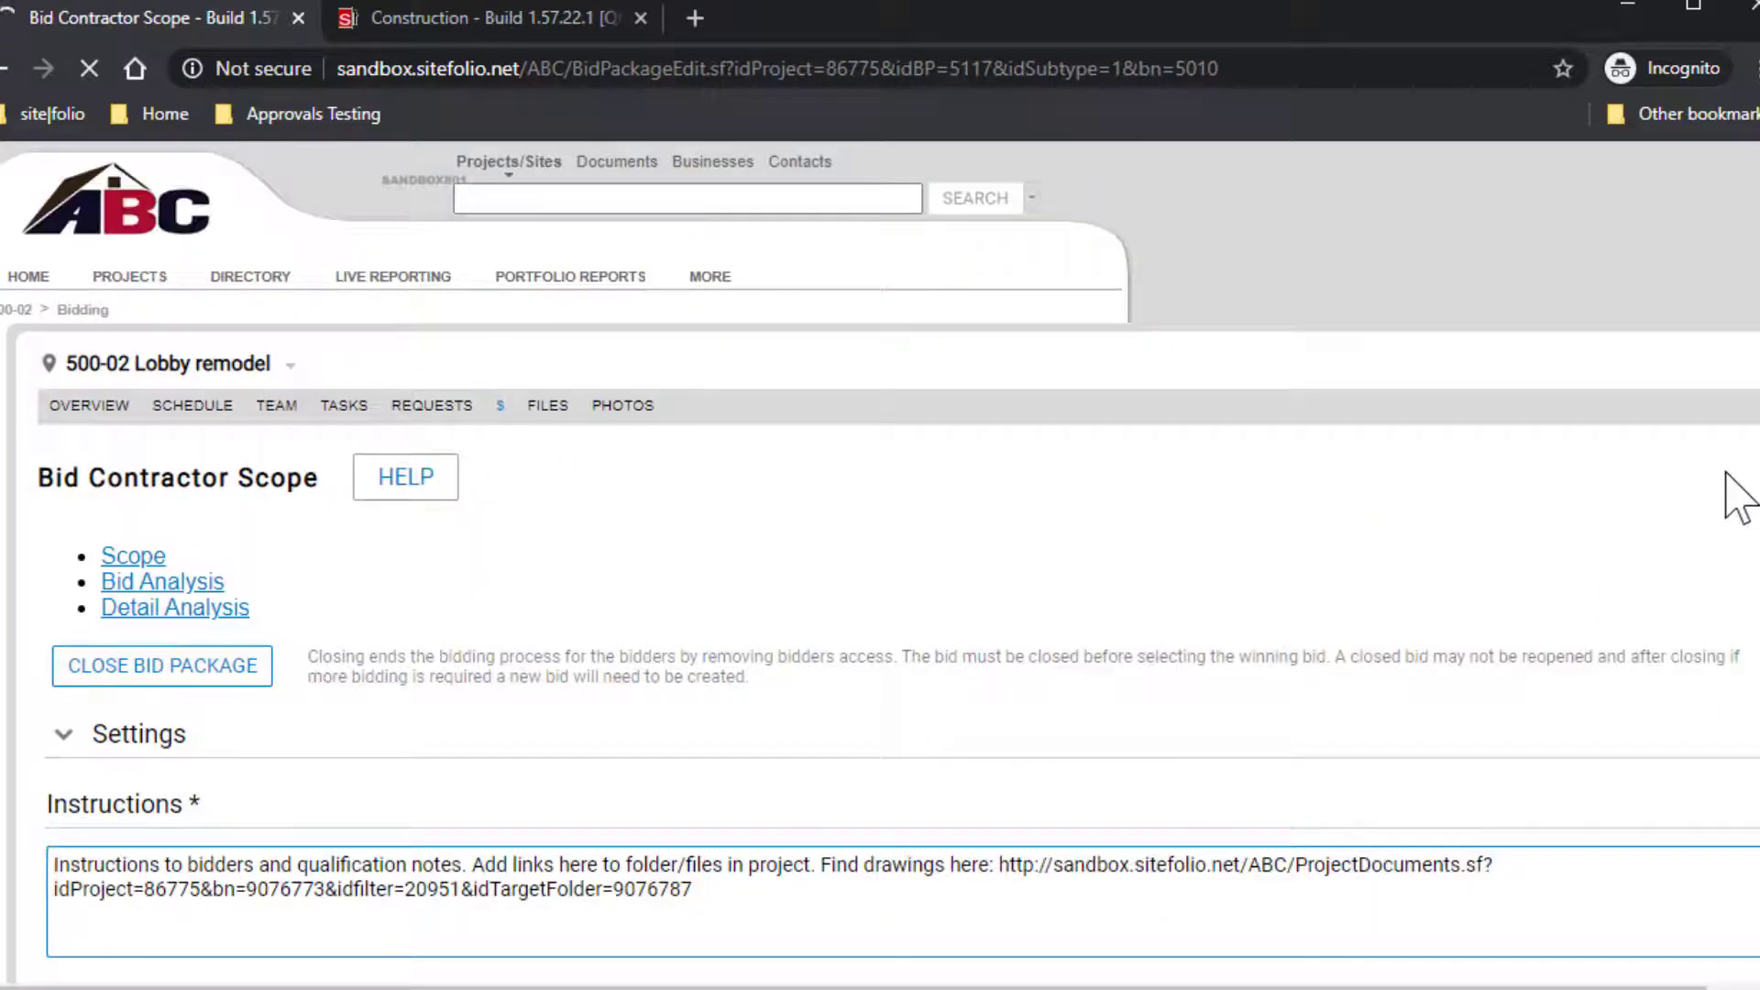
scroll(880, 550, "down", 10)
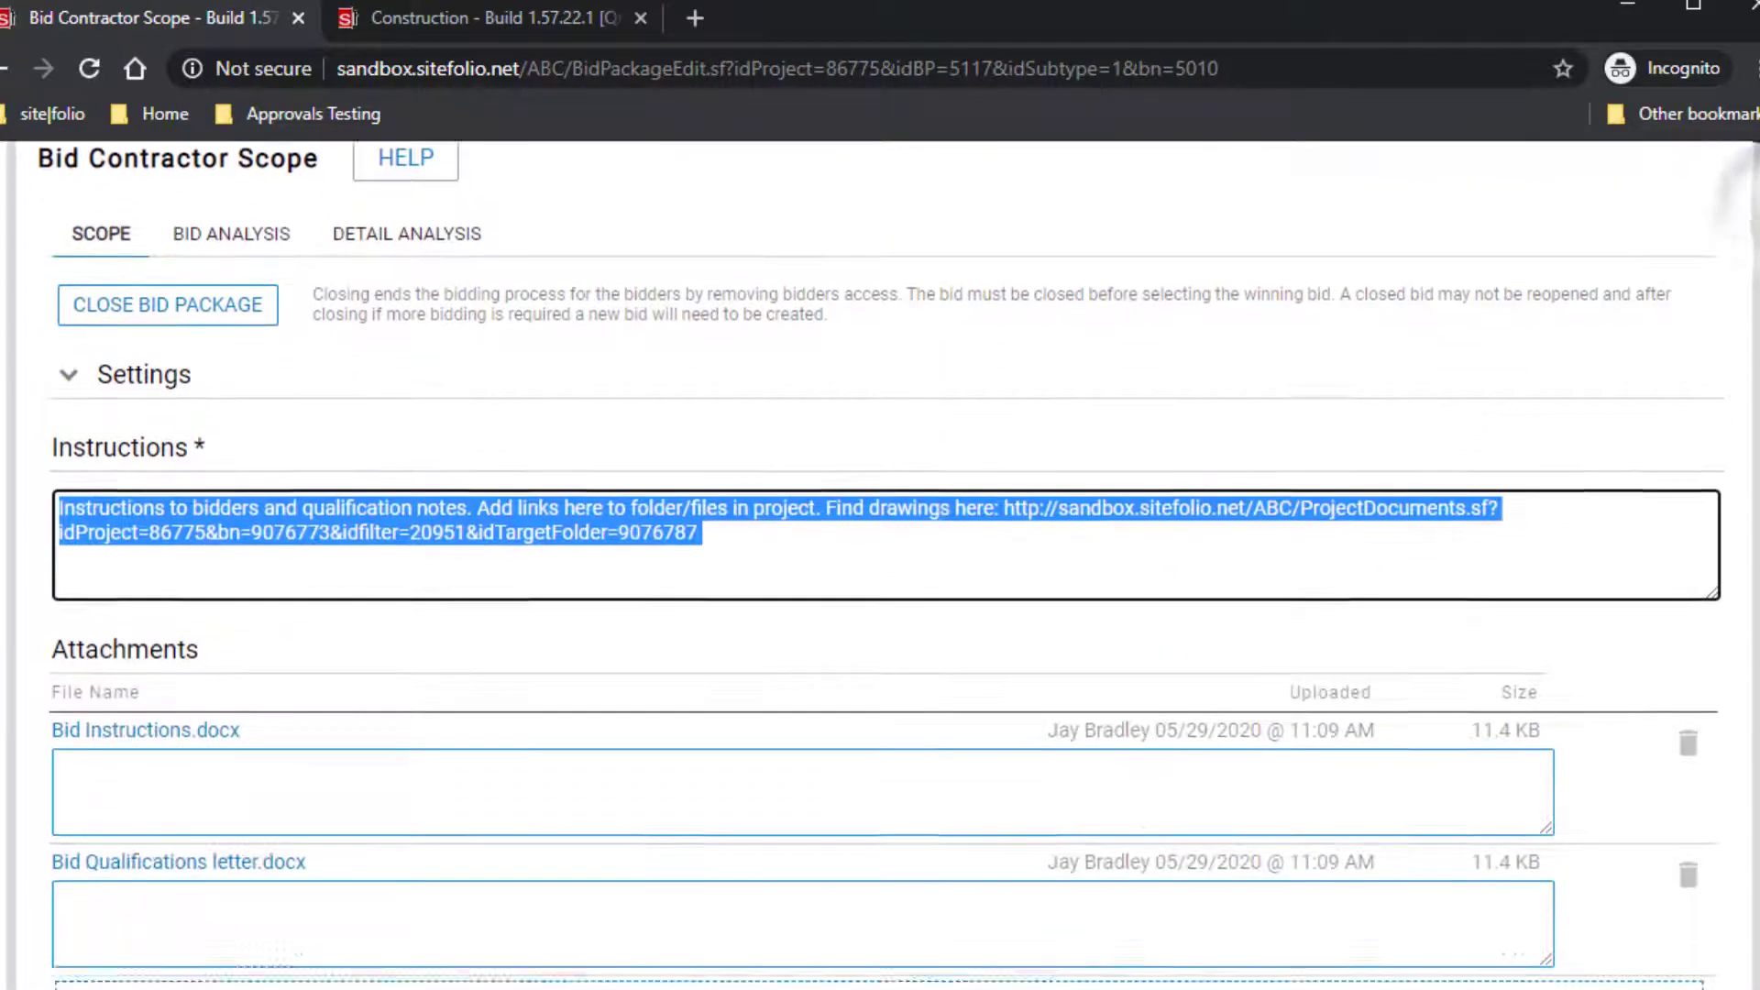
scroll(880, 550, "down", 1)
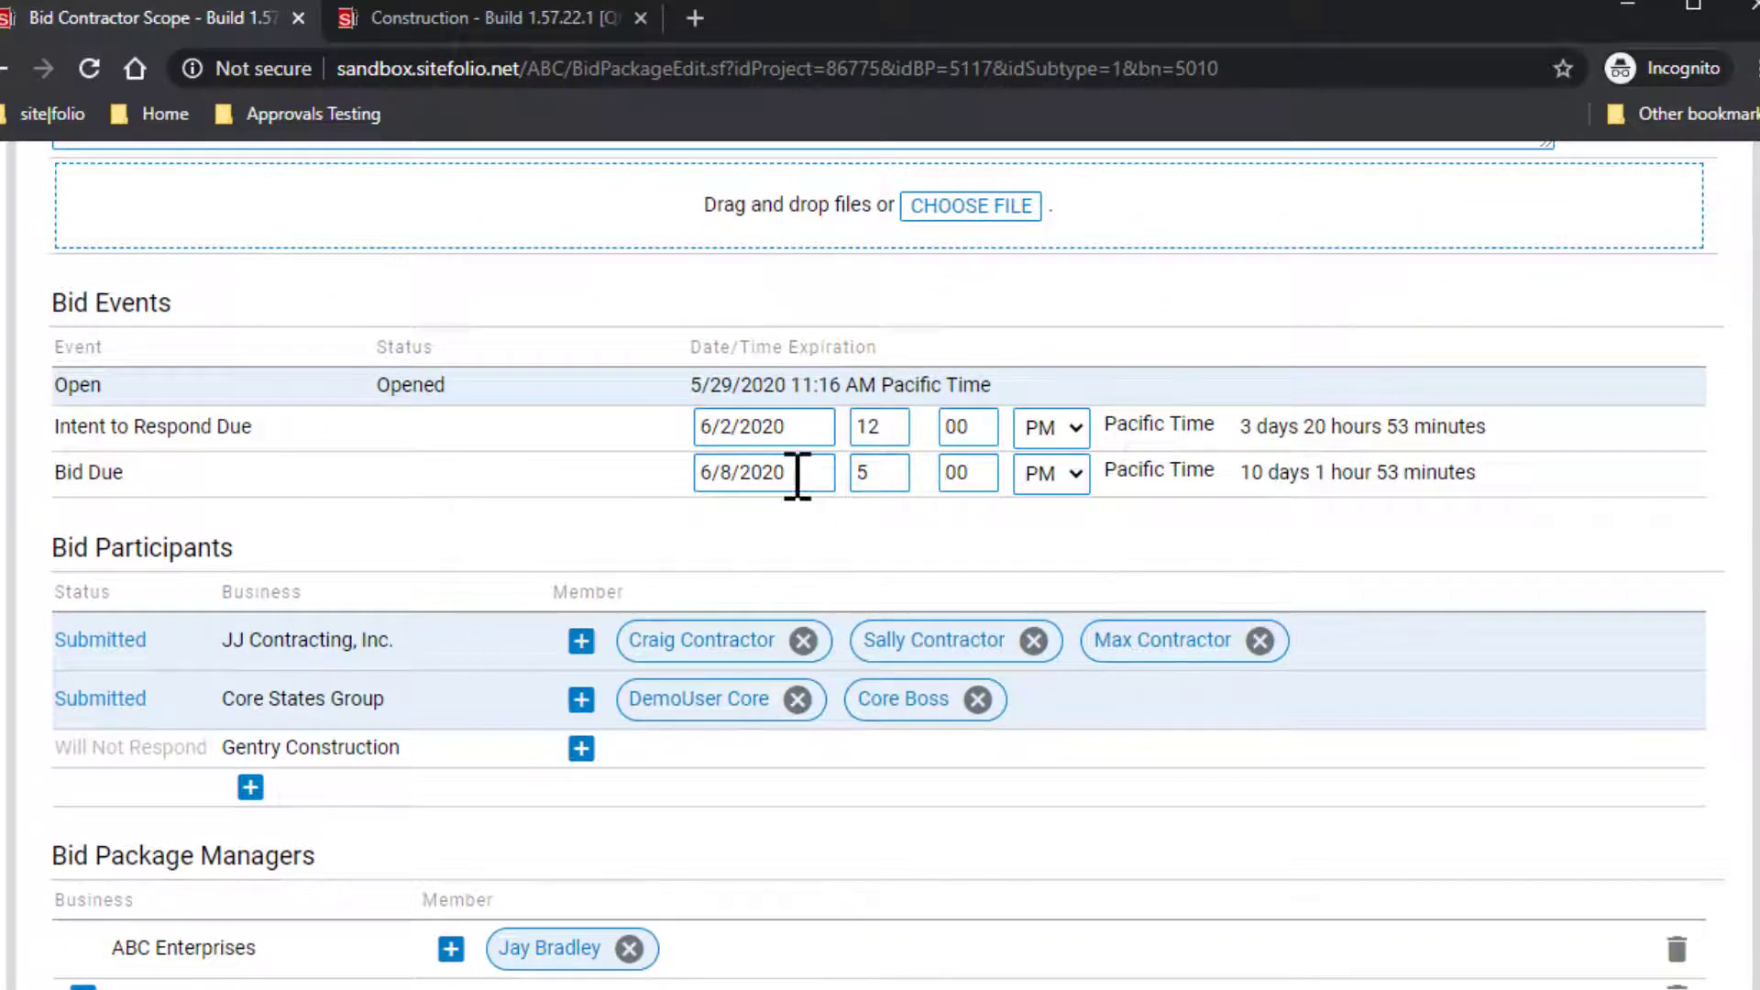
left_click(798, 475)
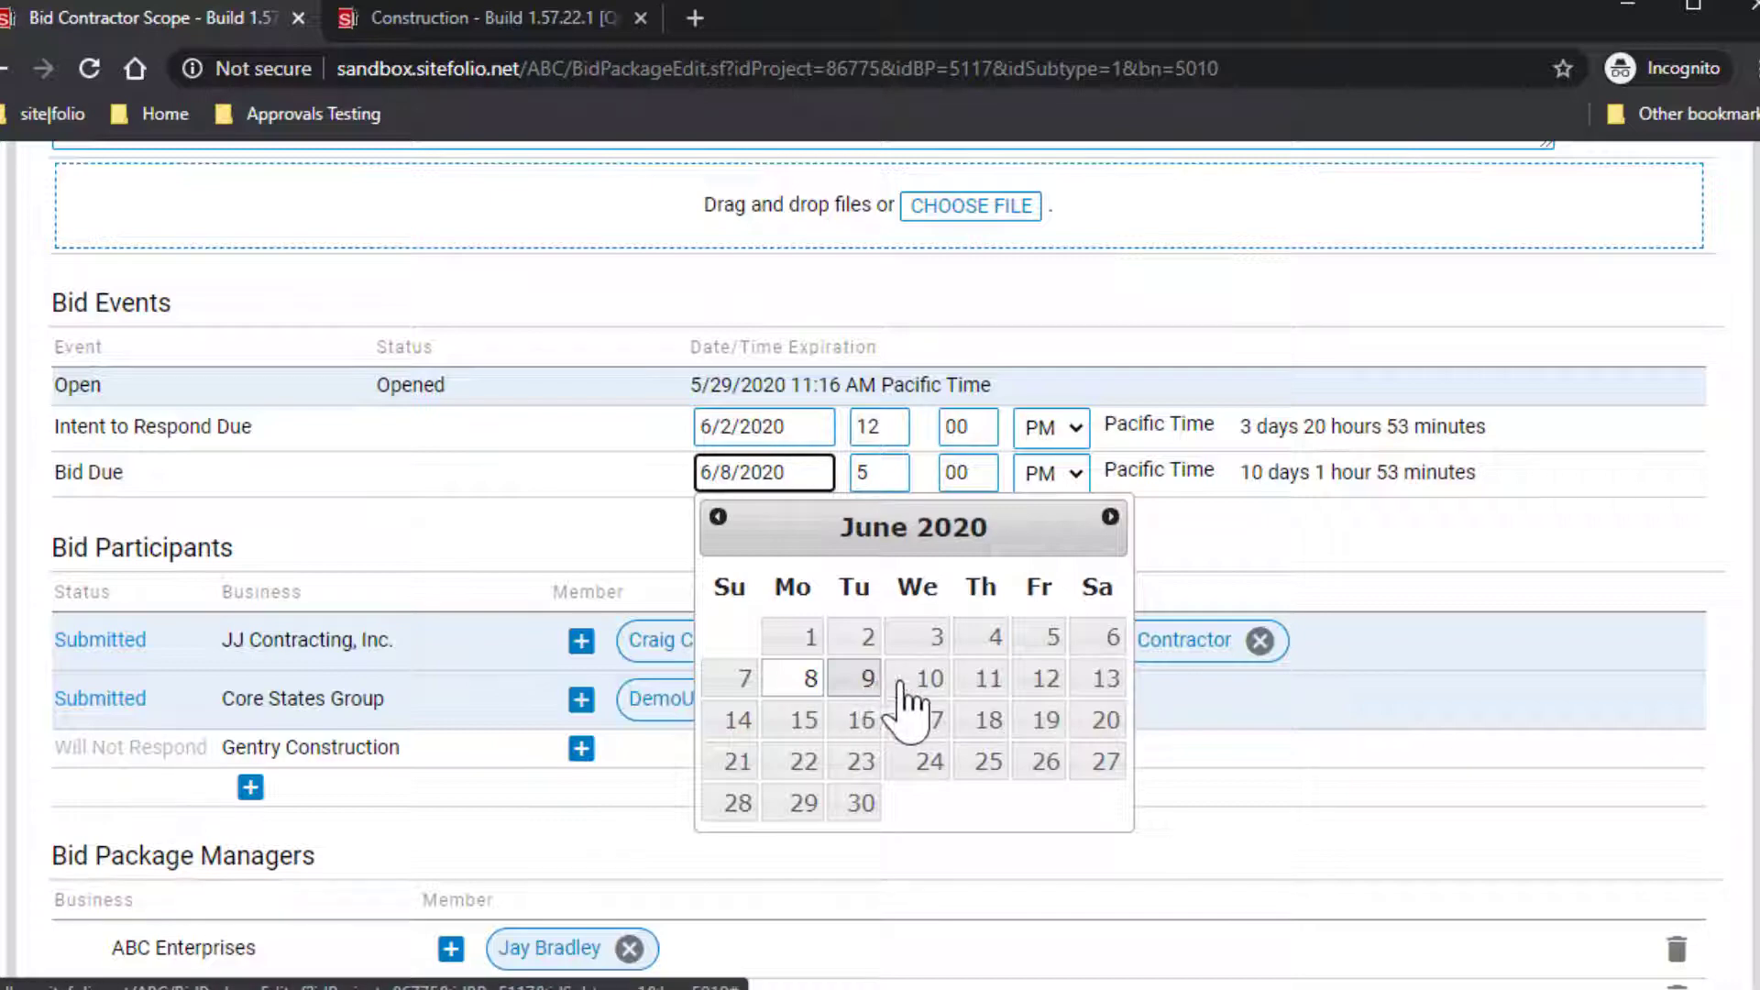
left_click(995, 680)
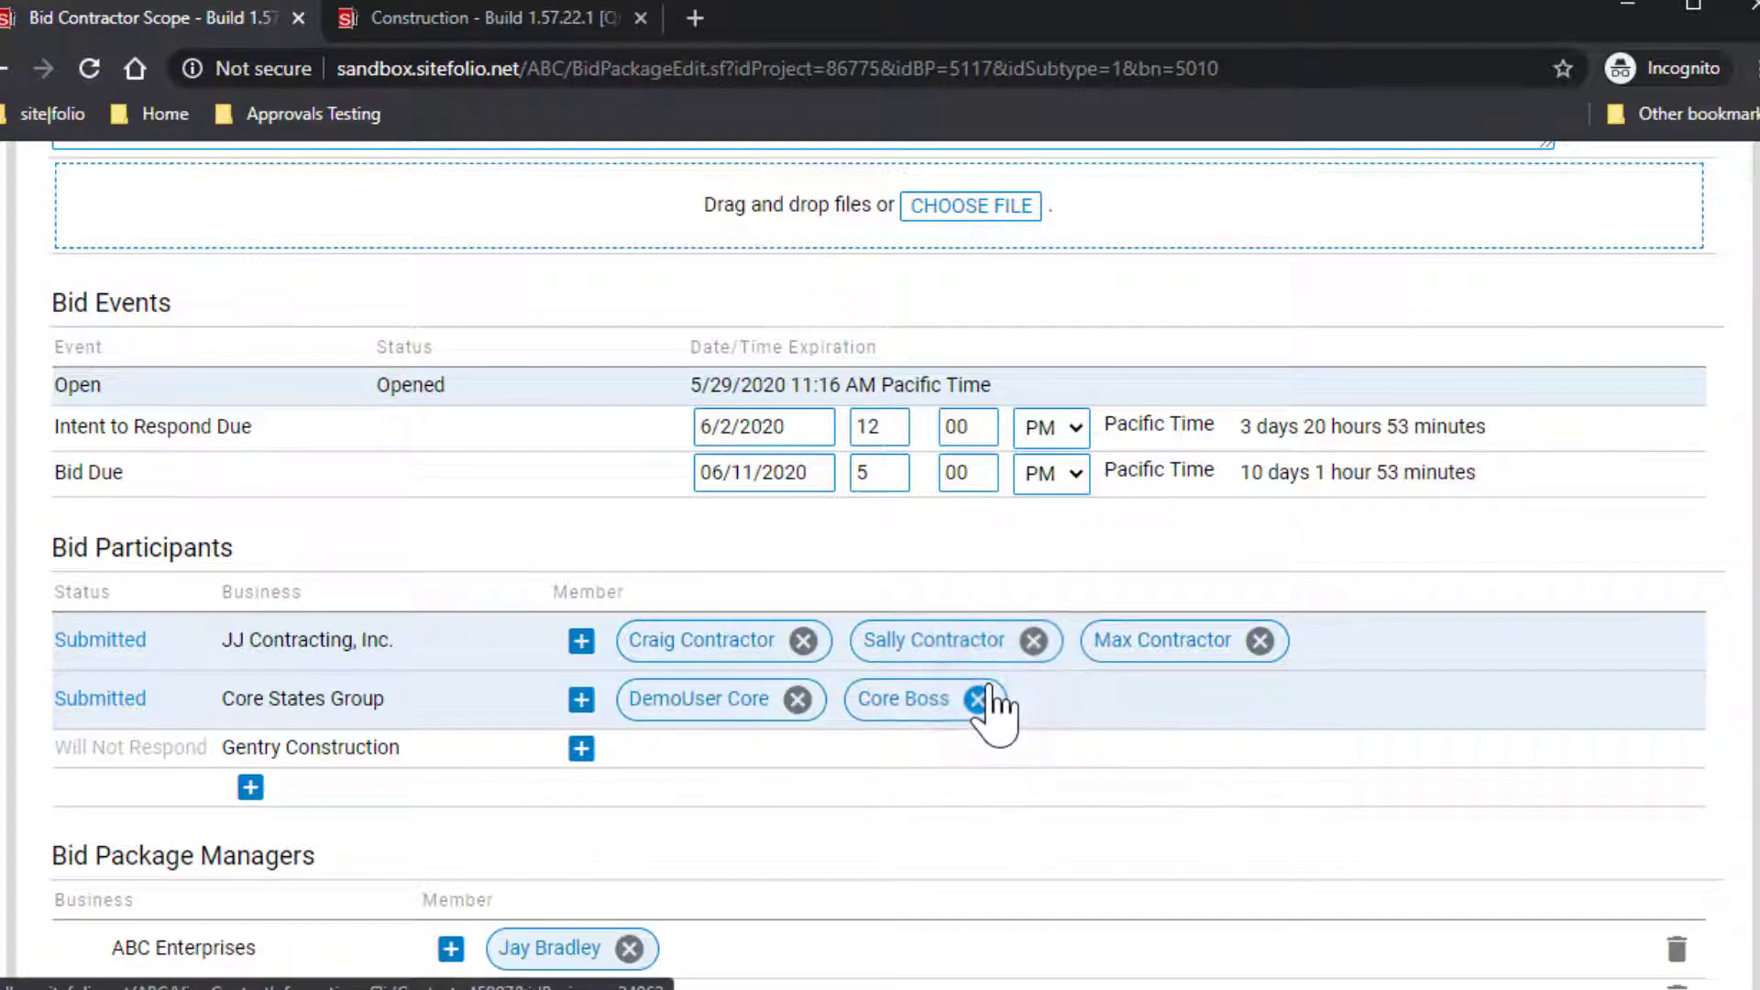
scroll(879, 513, "down", 10)
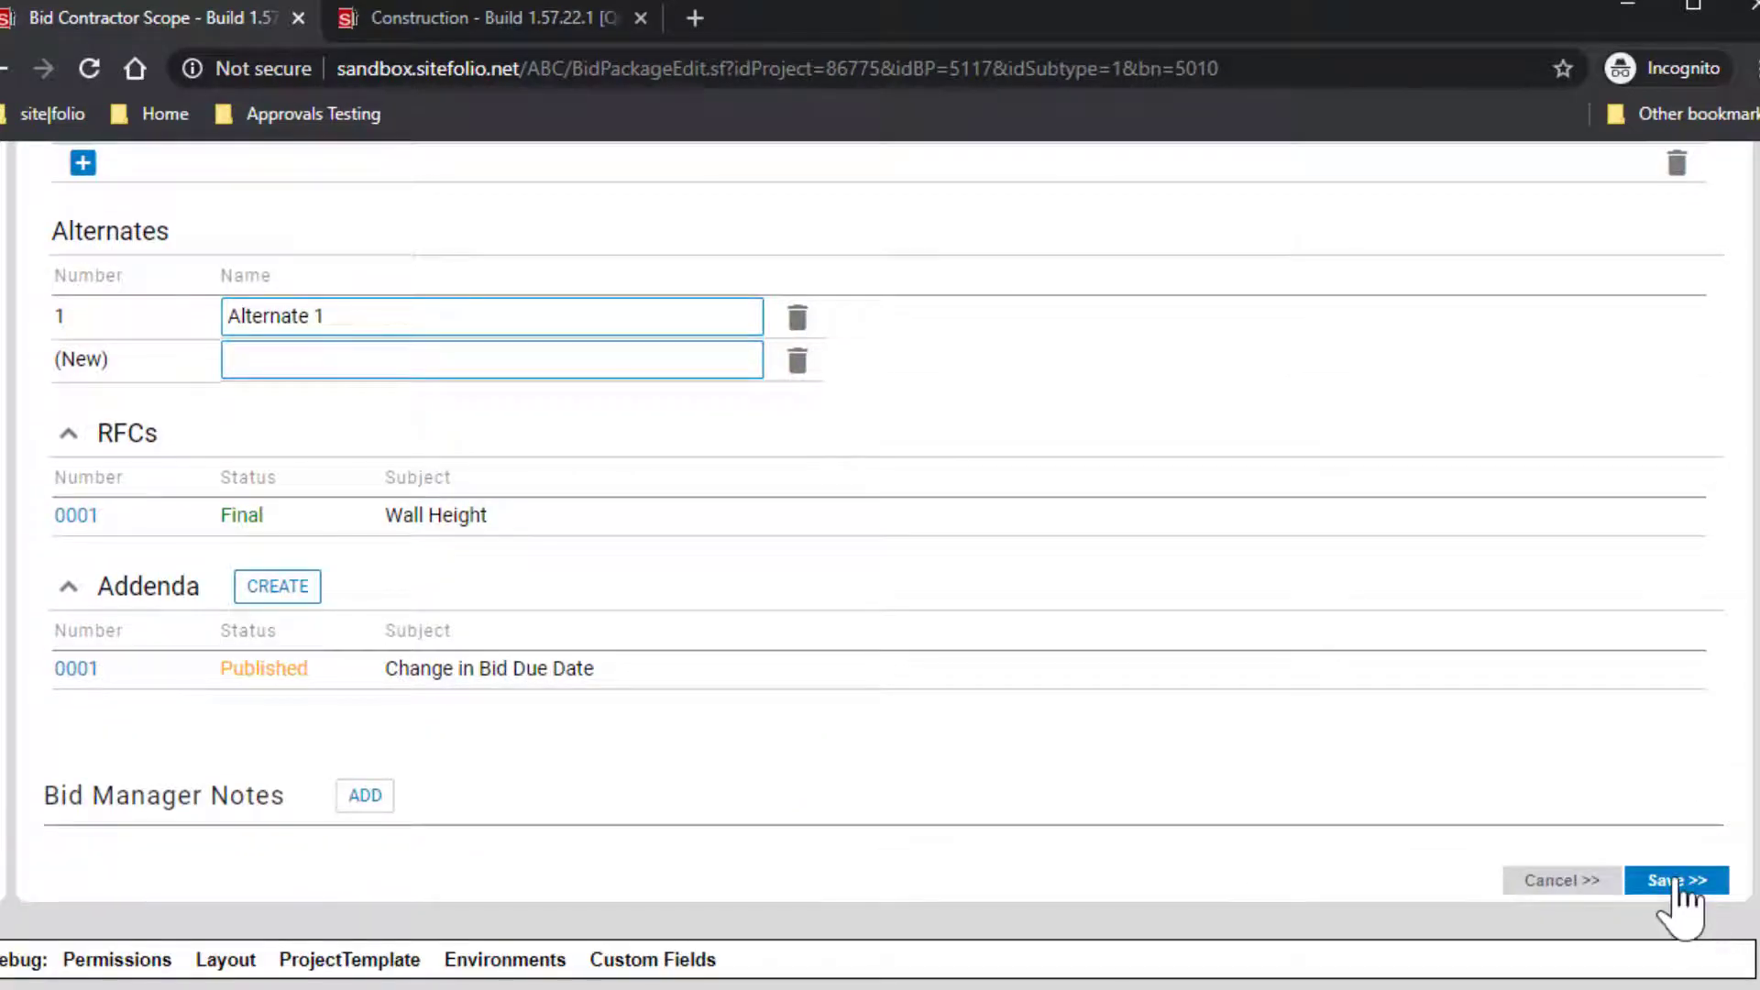
left_click(1678, 880)
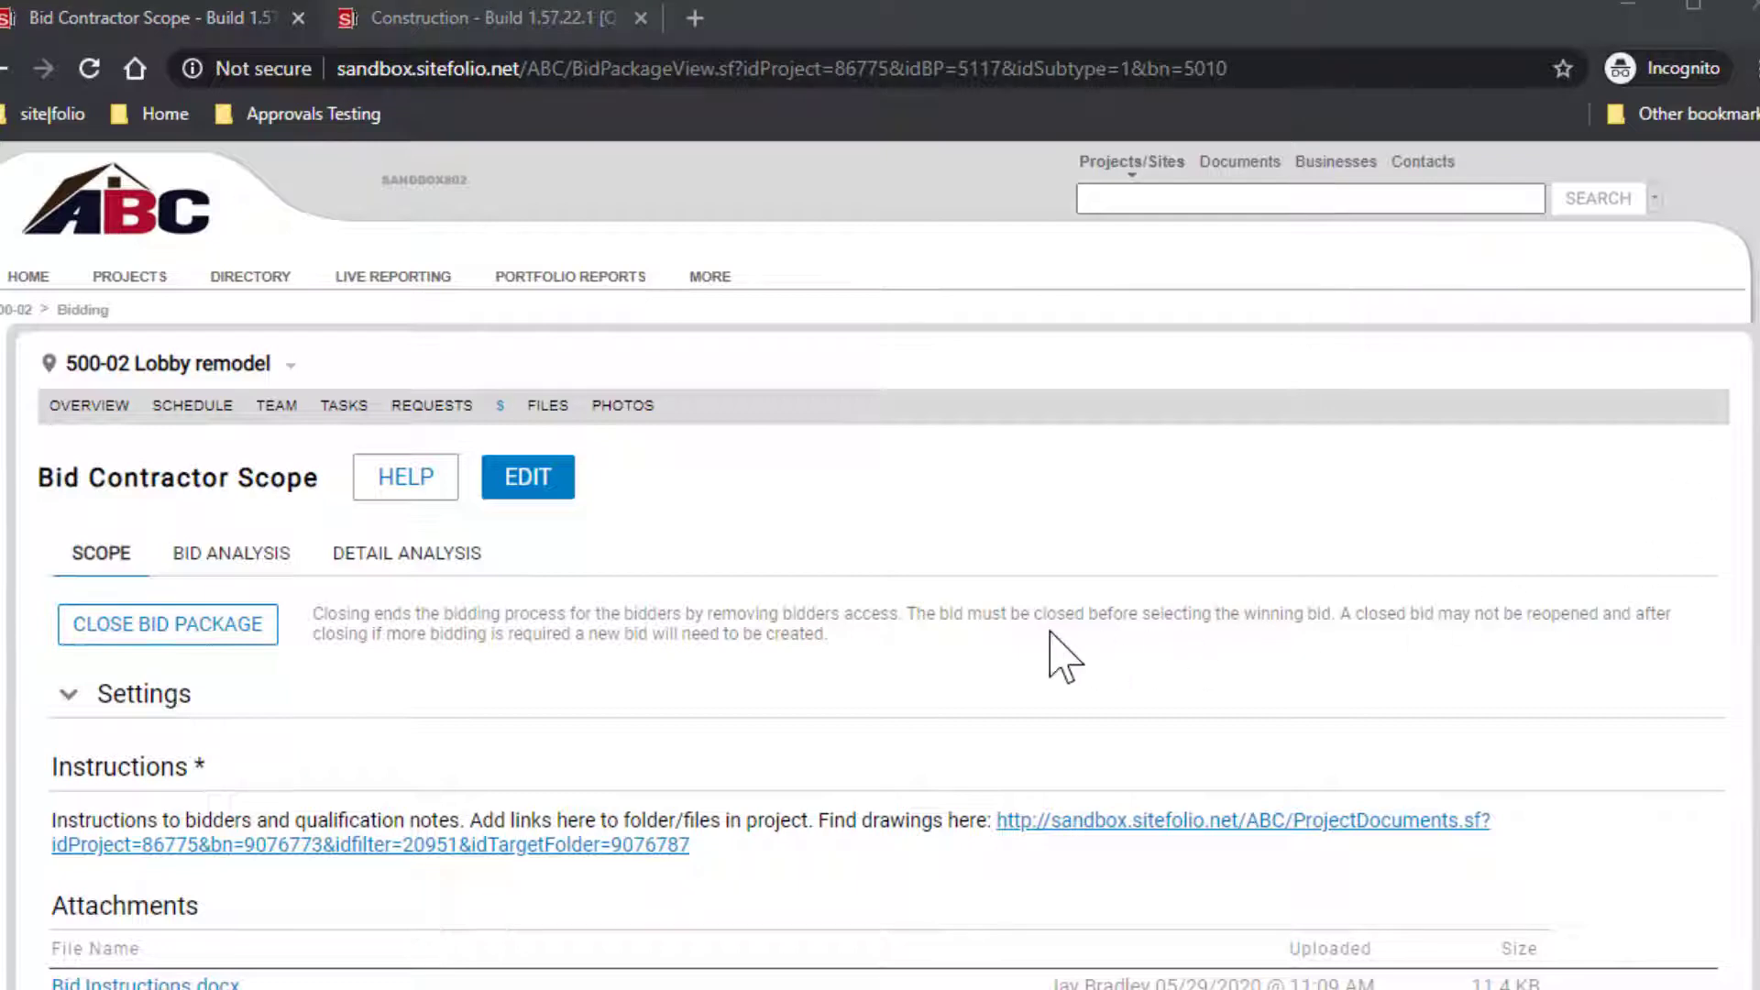
Step: Close the bid package to end bidding and open its bid analysis for editing
left_click(175, 628)
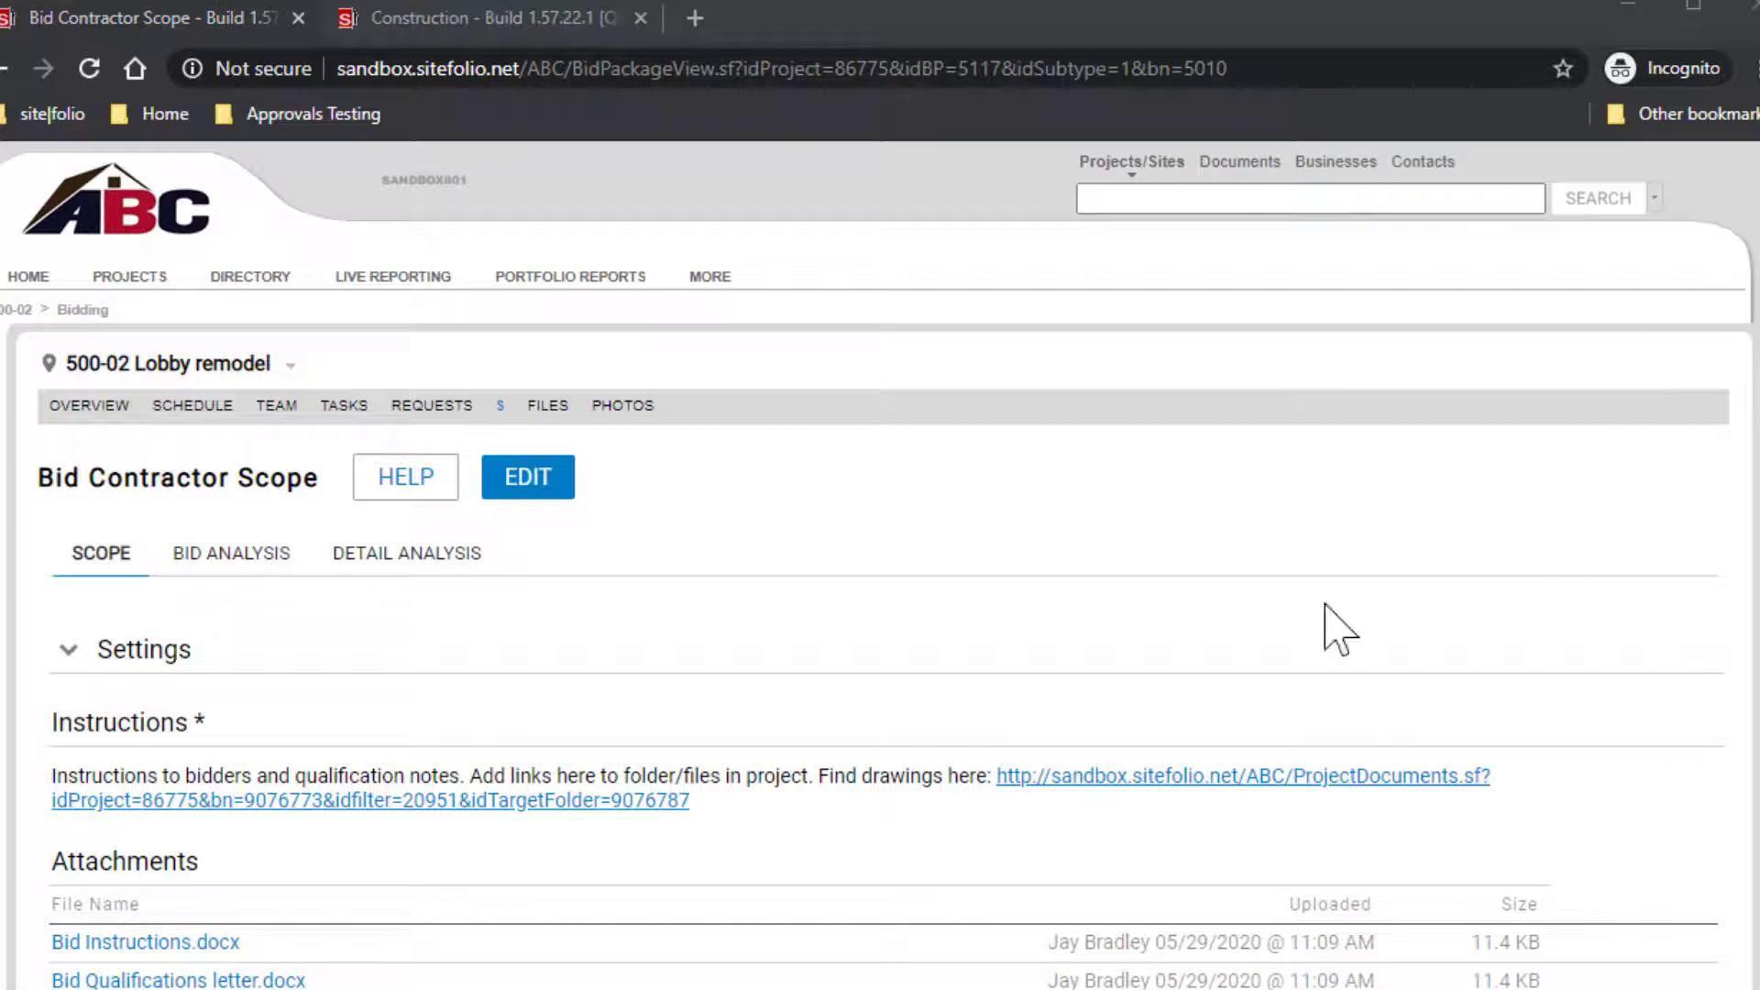
left_click(223, 554)
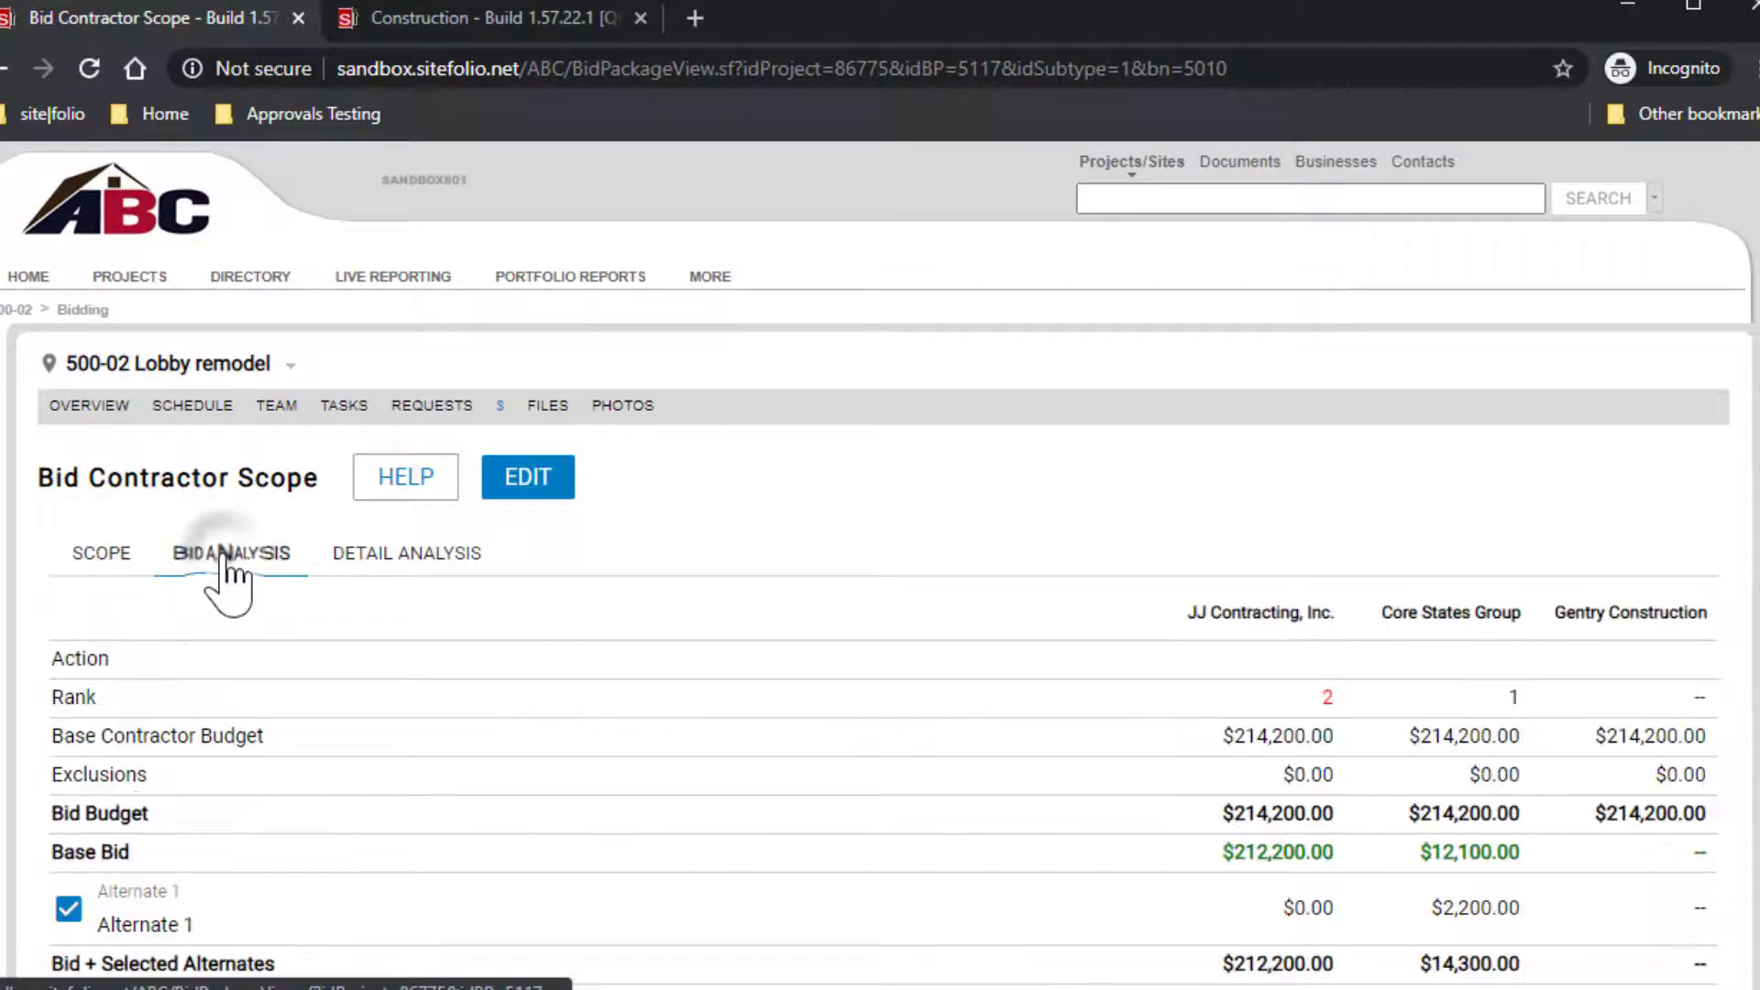
left_click(534, 493)
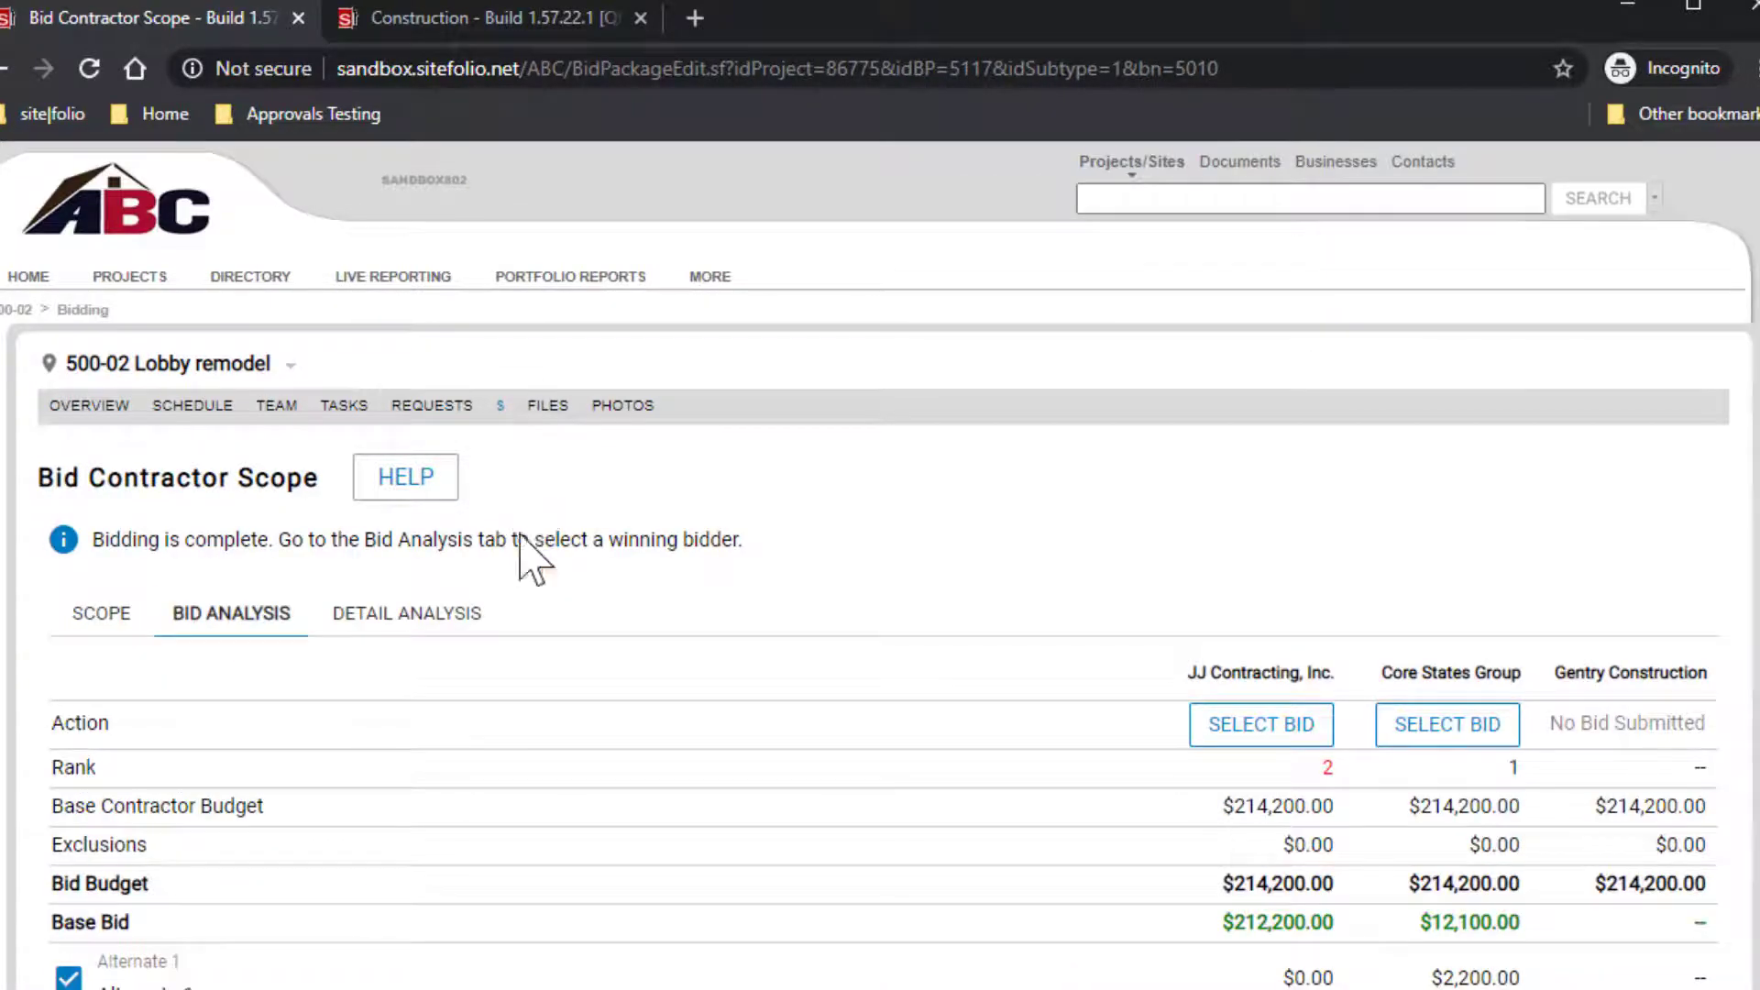
Step: Select JJ Contracting, Inc.'s bid as the winner with email notification to bidders, and continue to creating the contract
left_click(1257, 723)
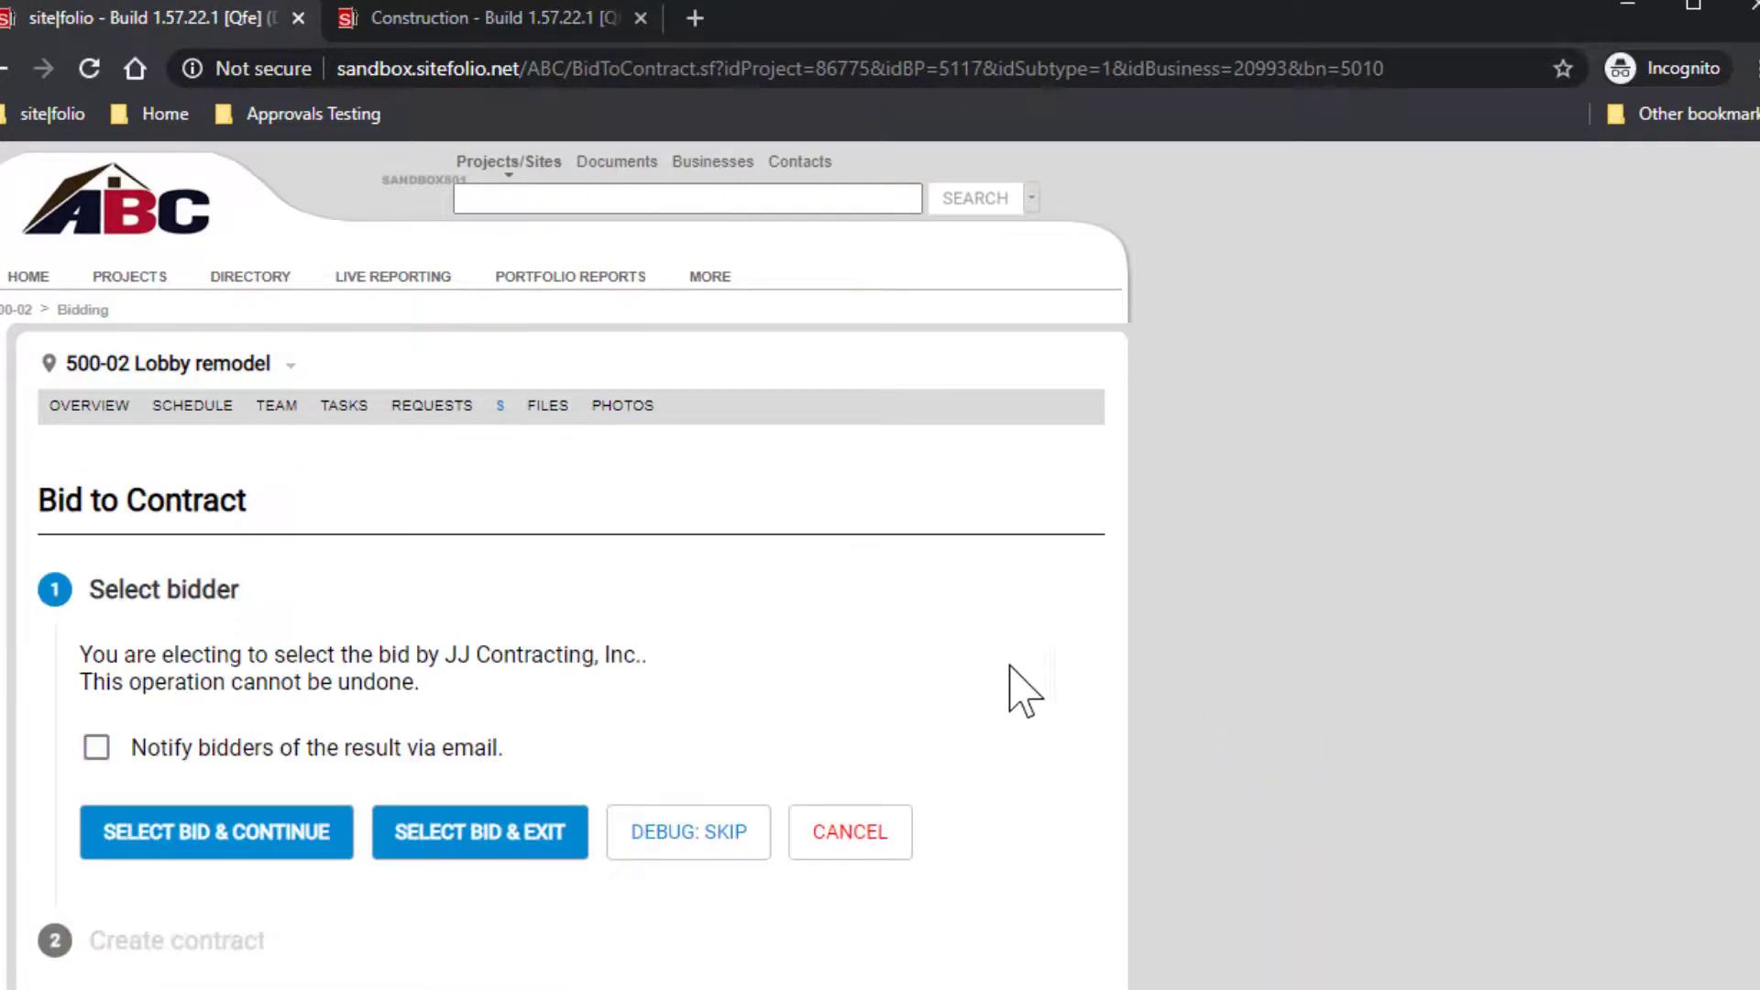
left_click(96, 749)
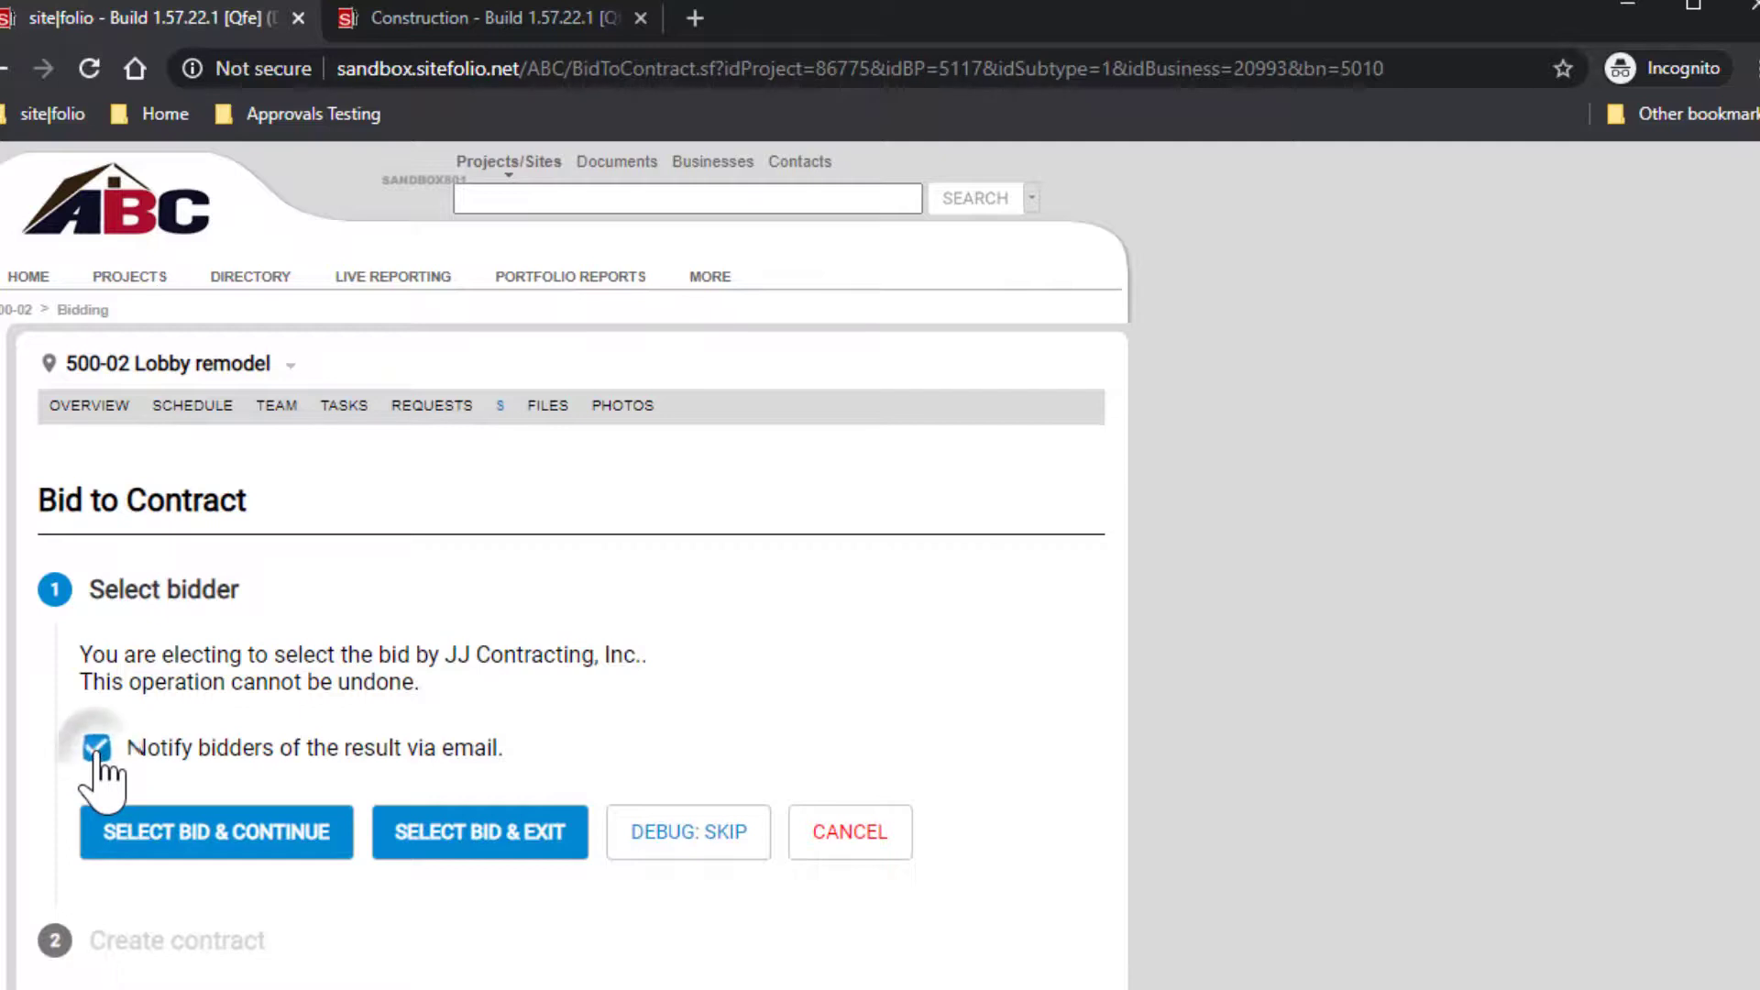
left_click(181, 854)
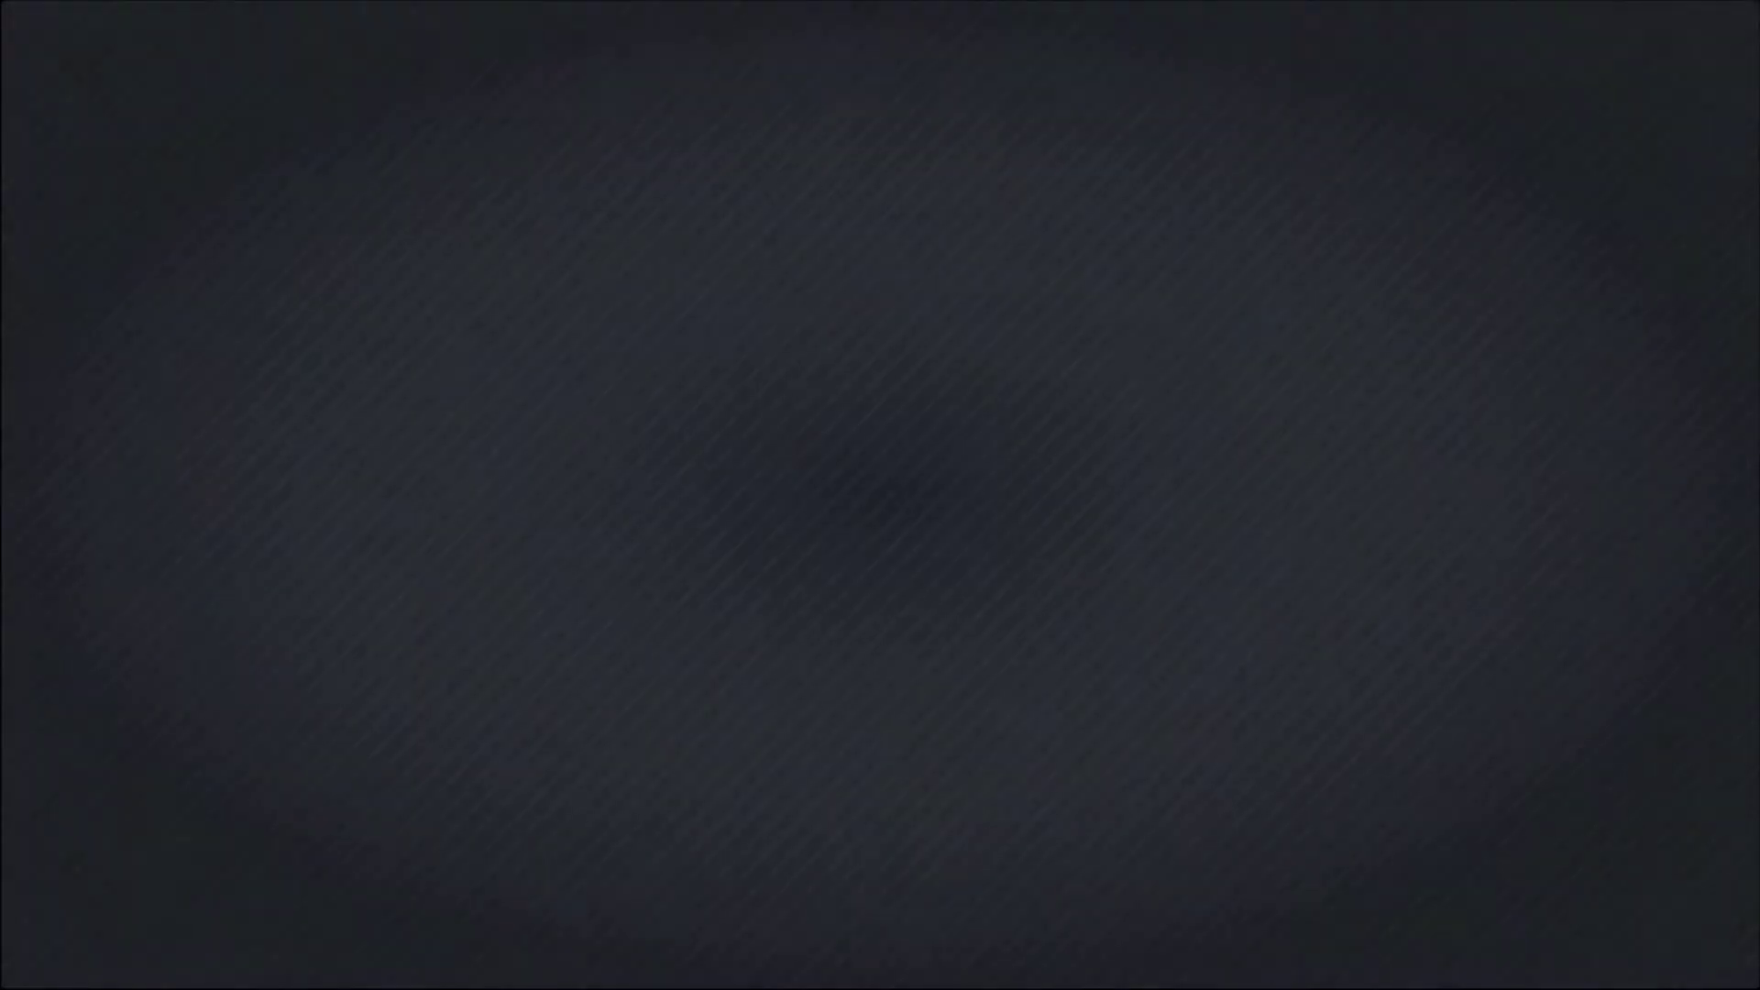